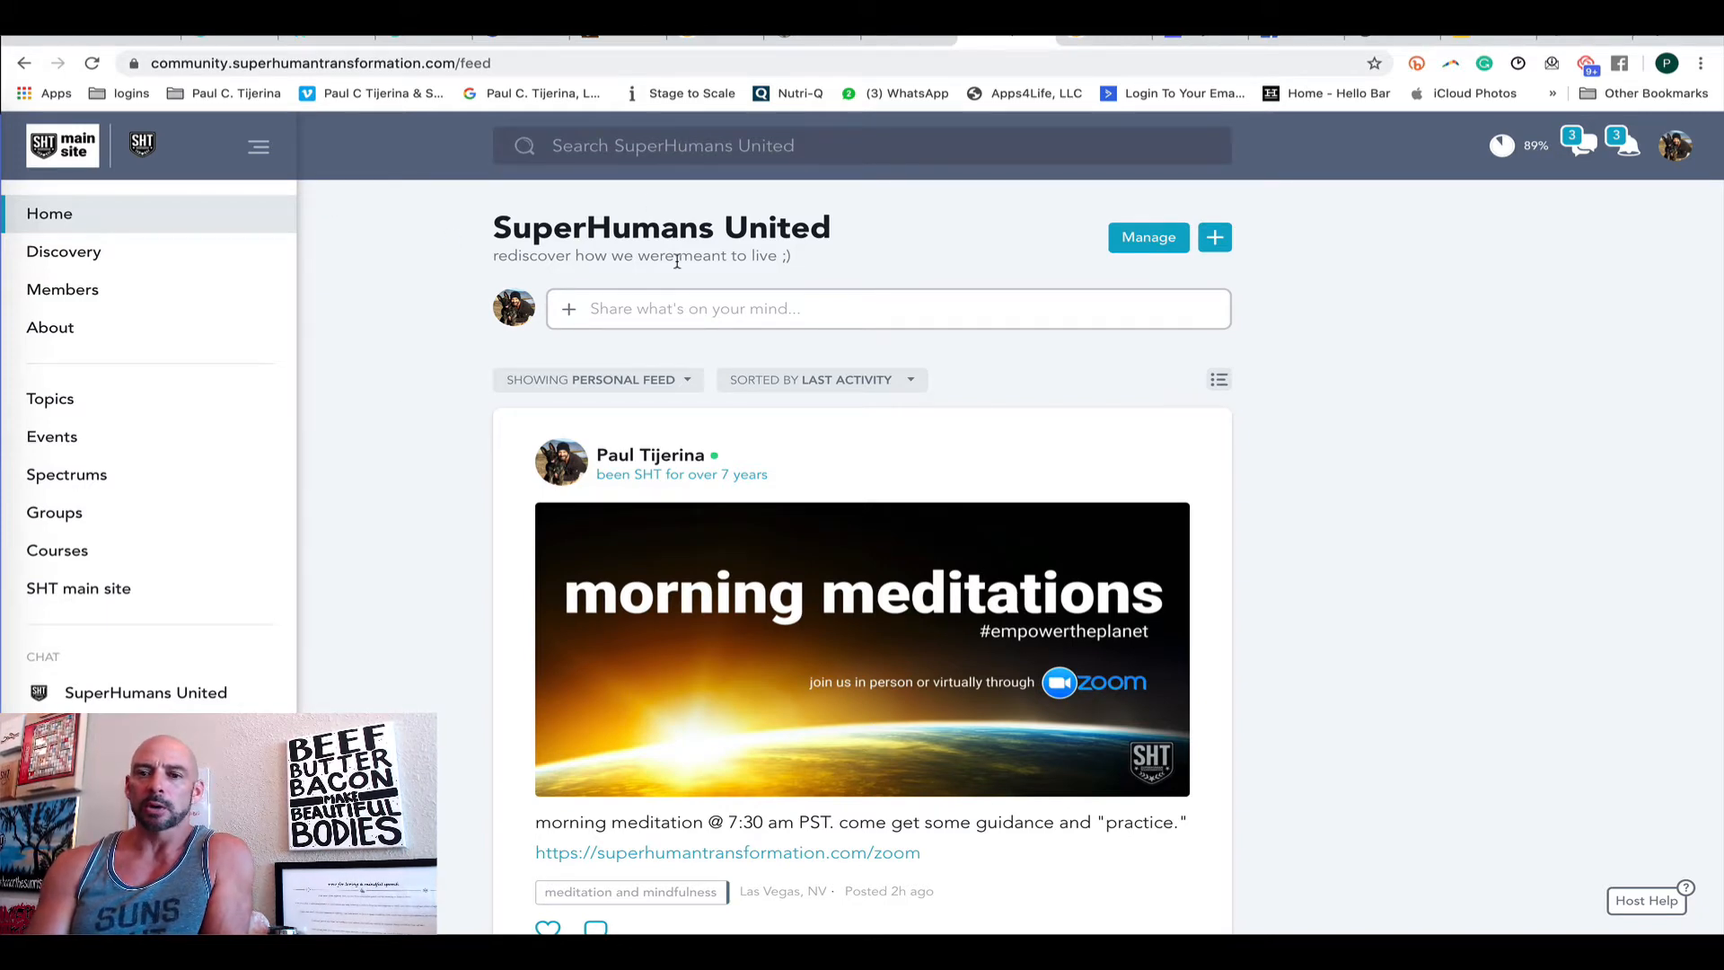
Step: Start a new article for the network and title it "sweet potato gouda sliders"
{"action": "left_click", "coordinate": [961, 308]}
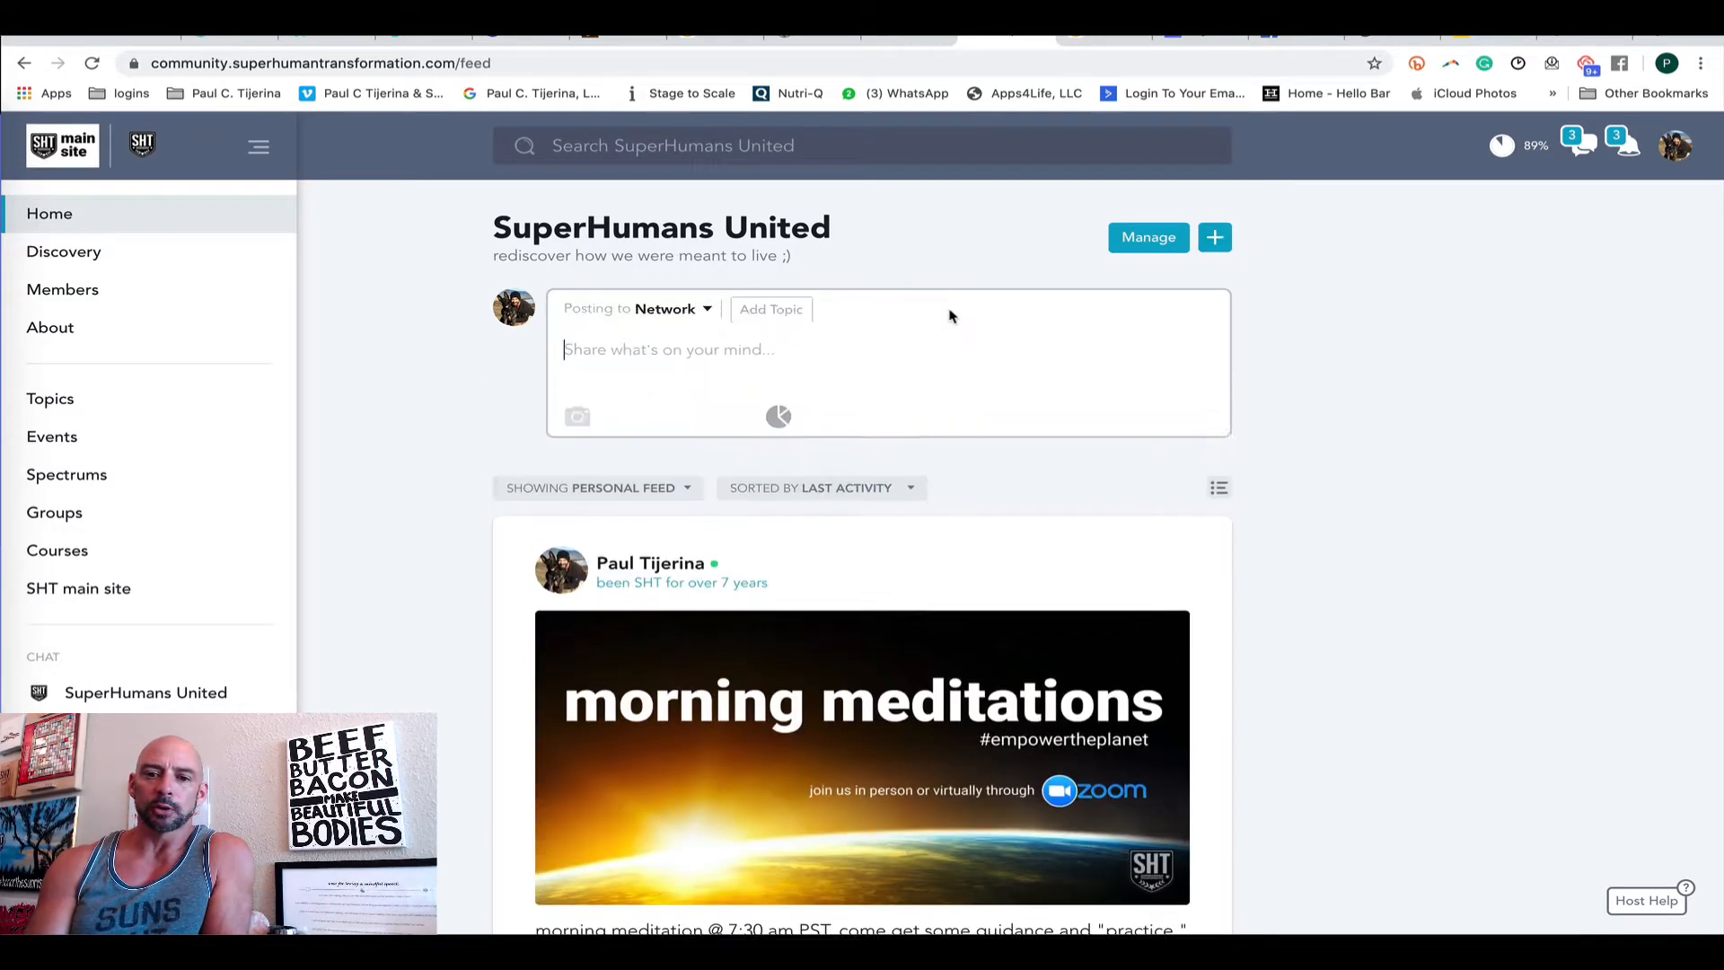
{"action": "left_click", "coordinate": [1272, 327]}
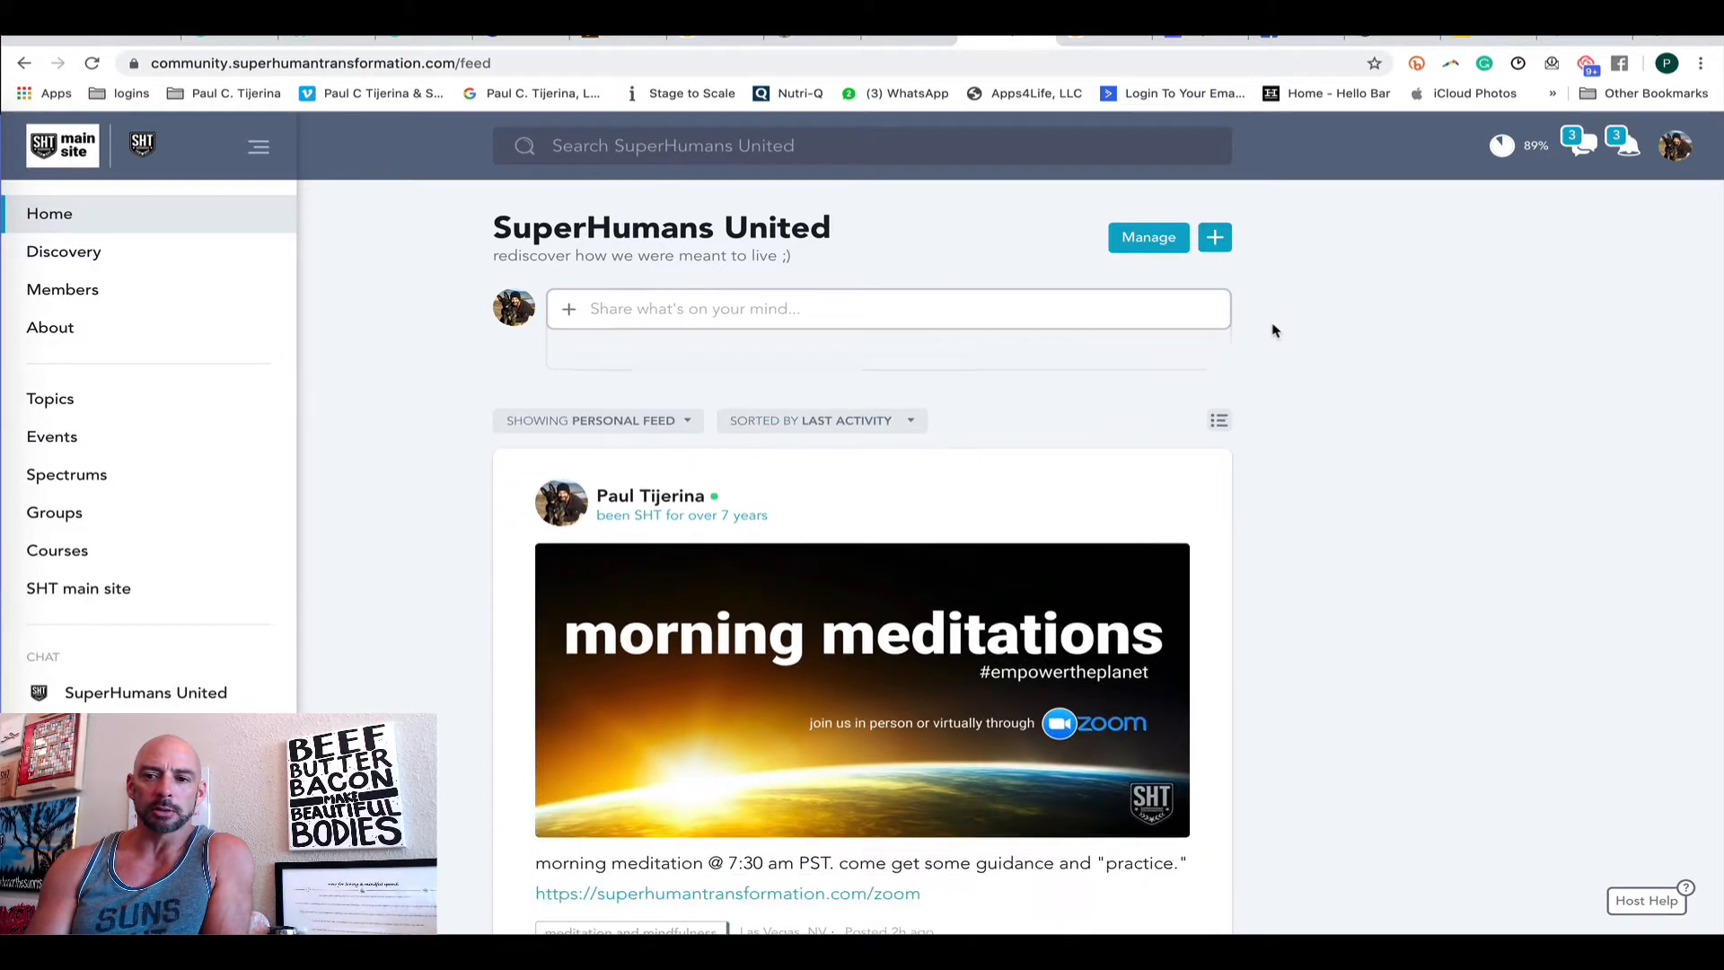
{"action": "left_click", "coordinate": [1211, 250]}
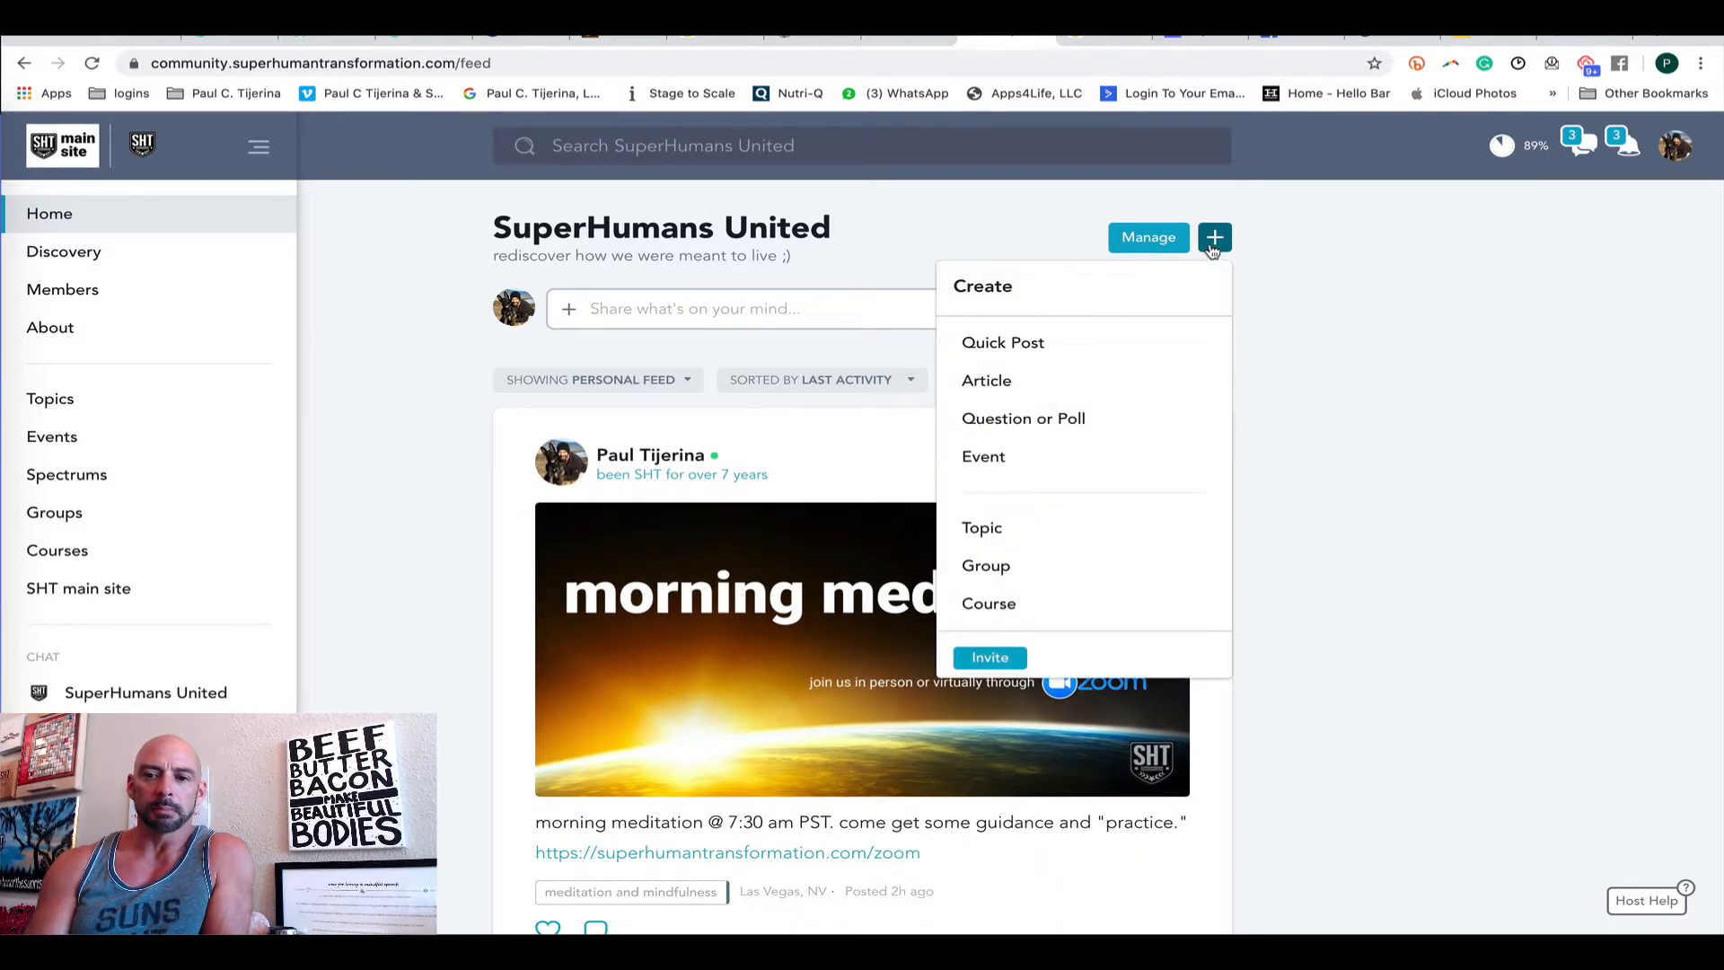
{"action": "left_click", "coordinate": [1047, 388]}
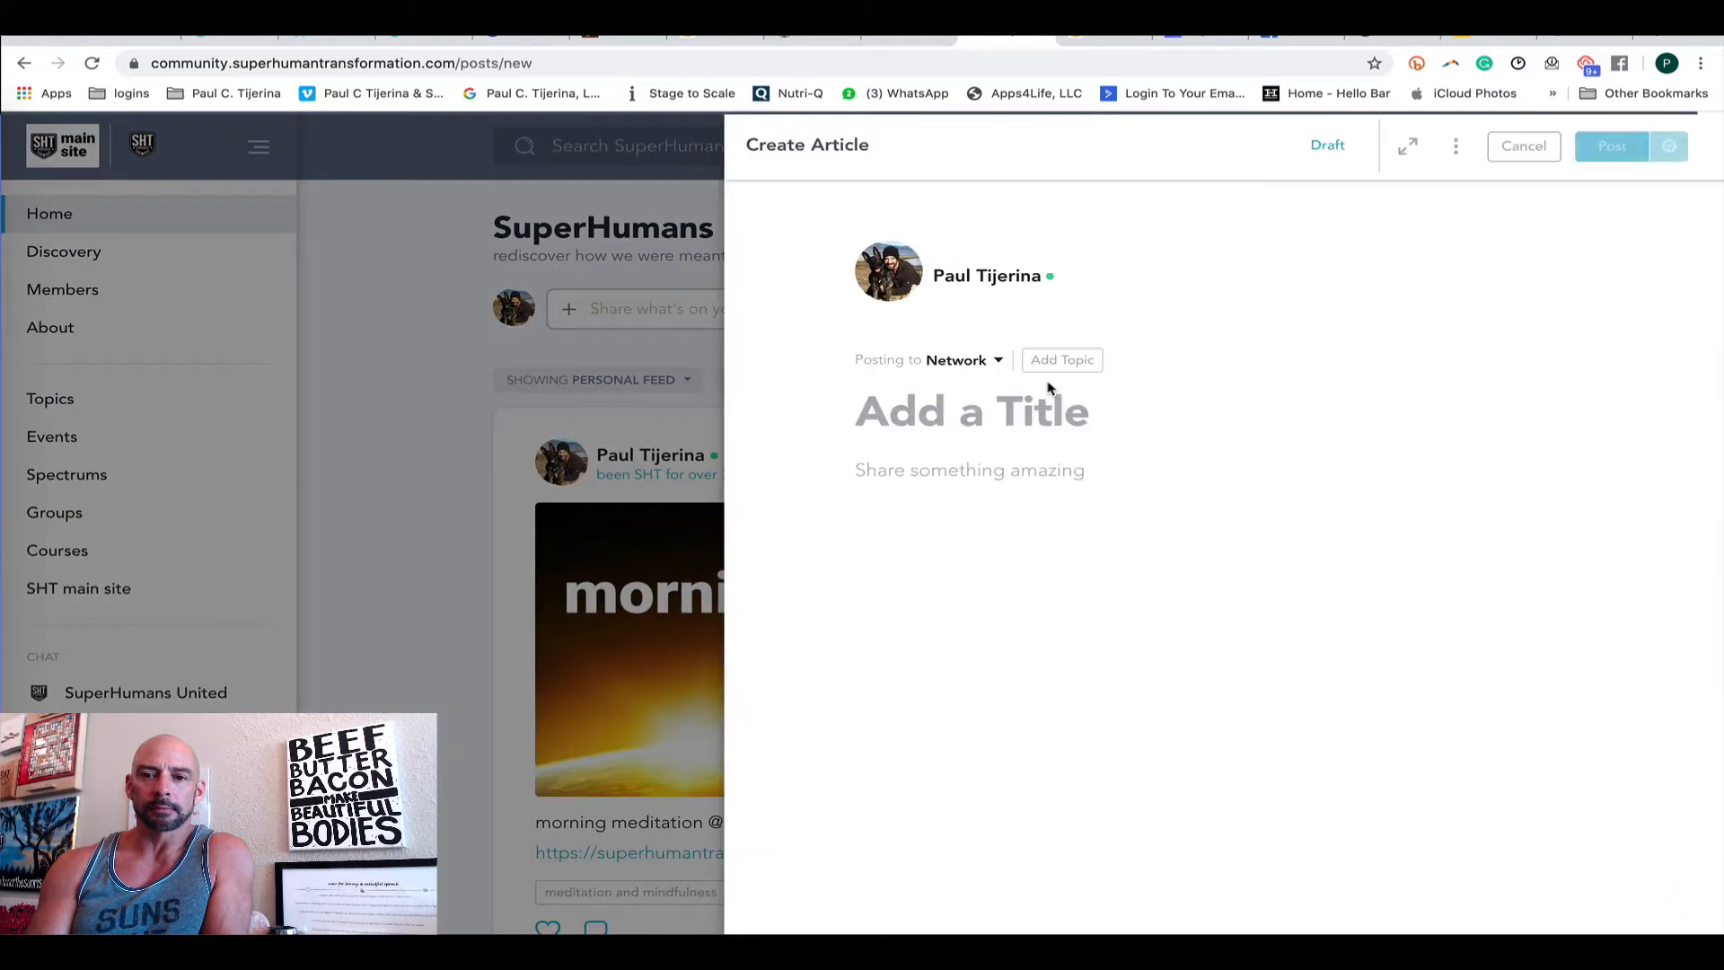
{"action": "left_click", "coordinate": [978, 411]}
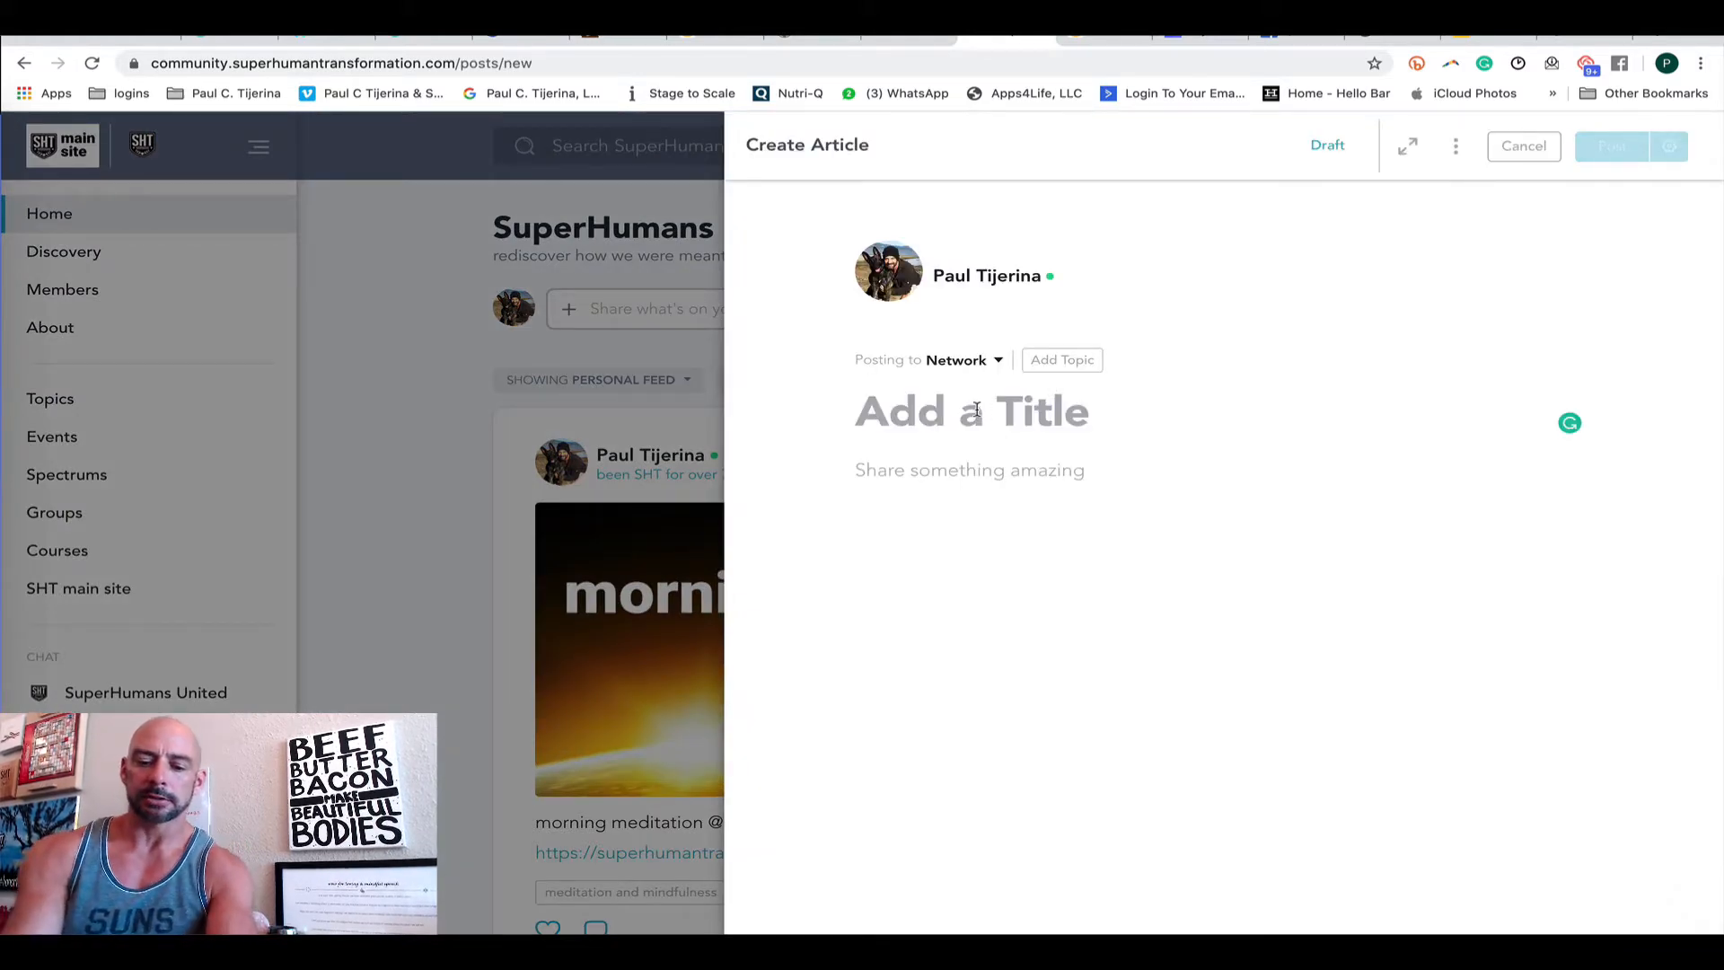
{"action": "type", "text": "swe"}
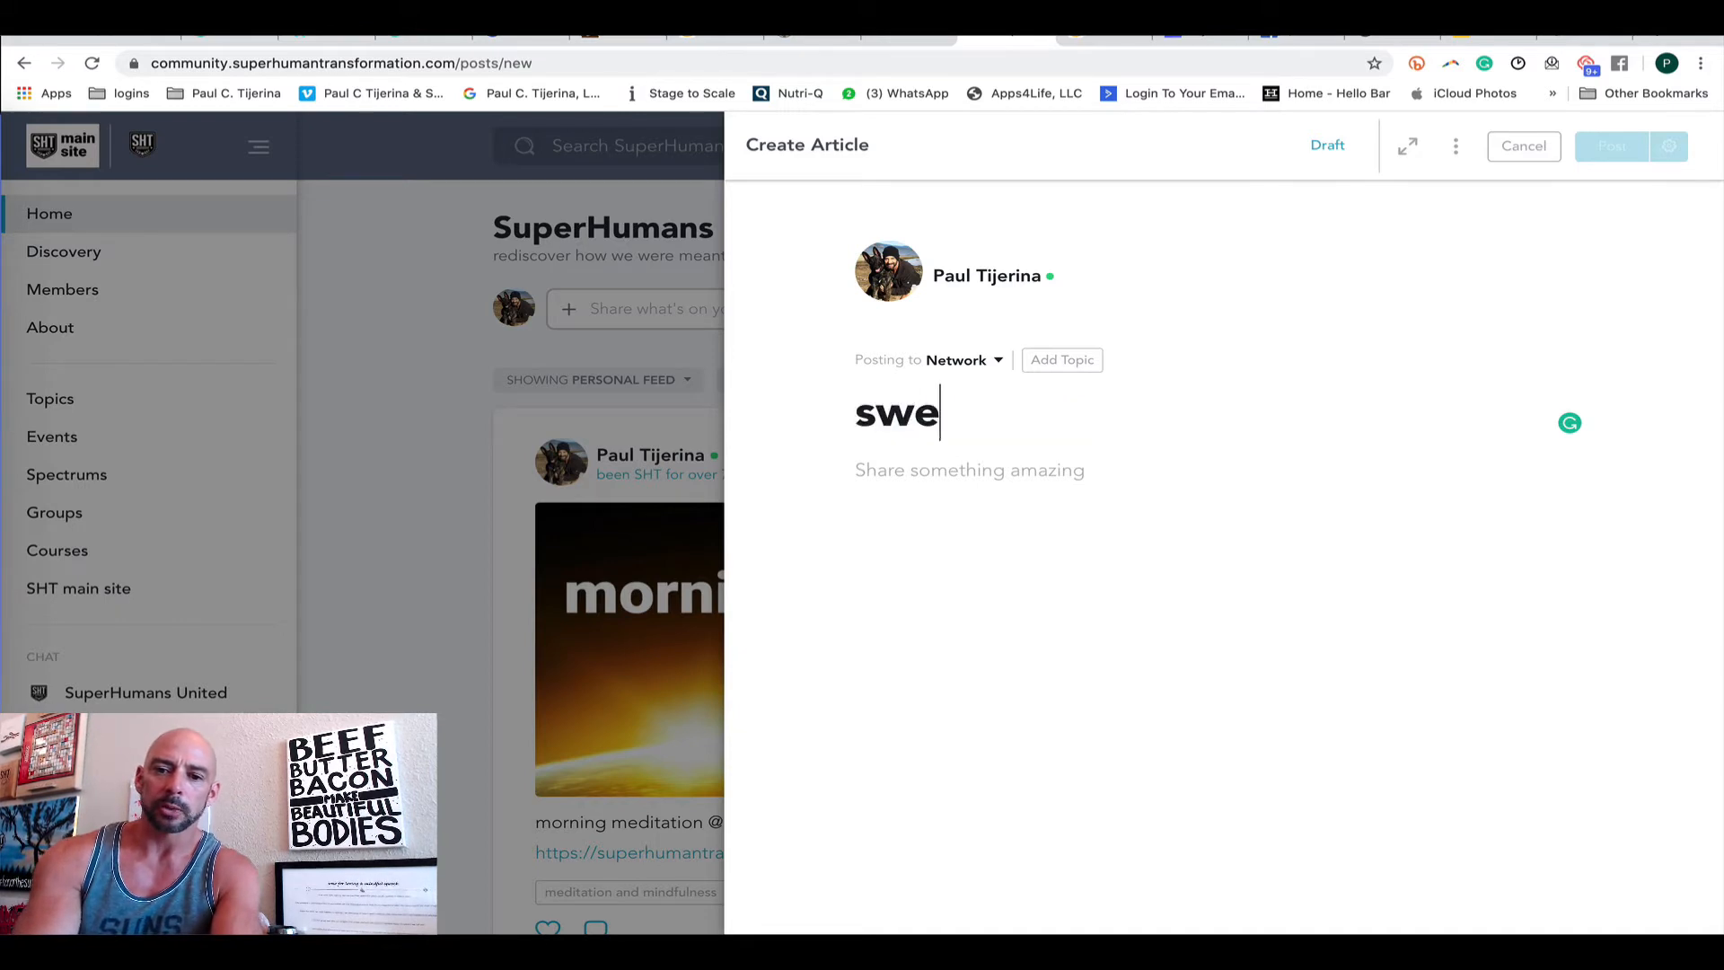
{"action": "type", "text": "et potato "}
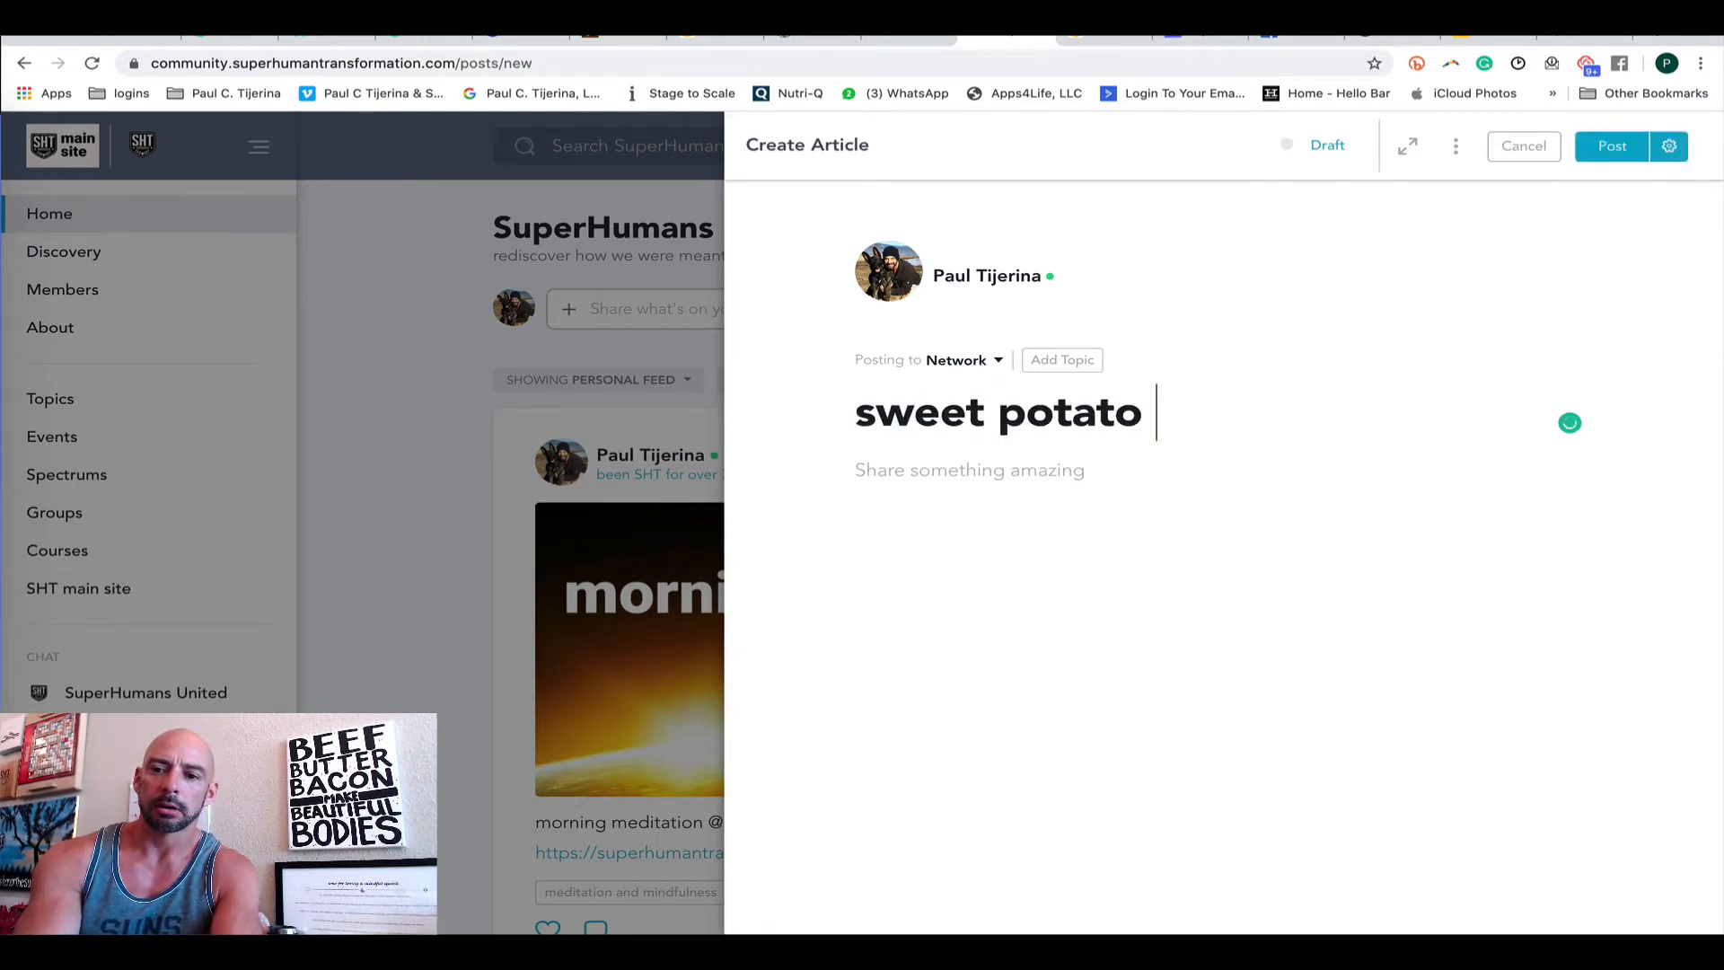
{"action": "type", "text": "gouda sliders"}
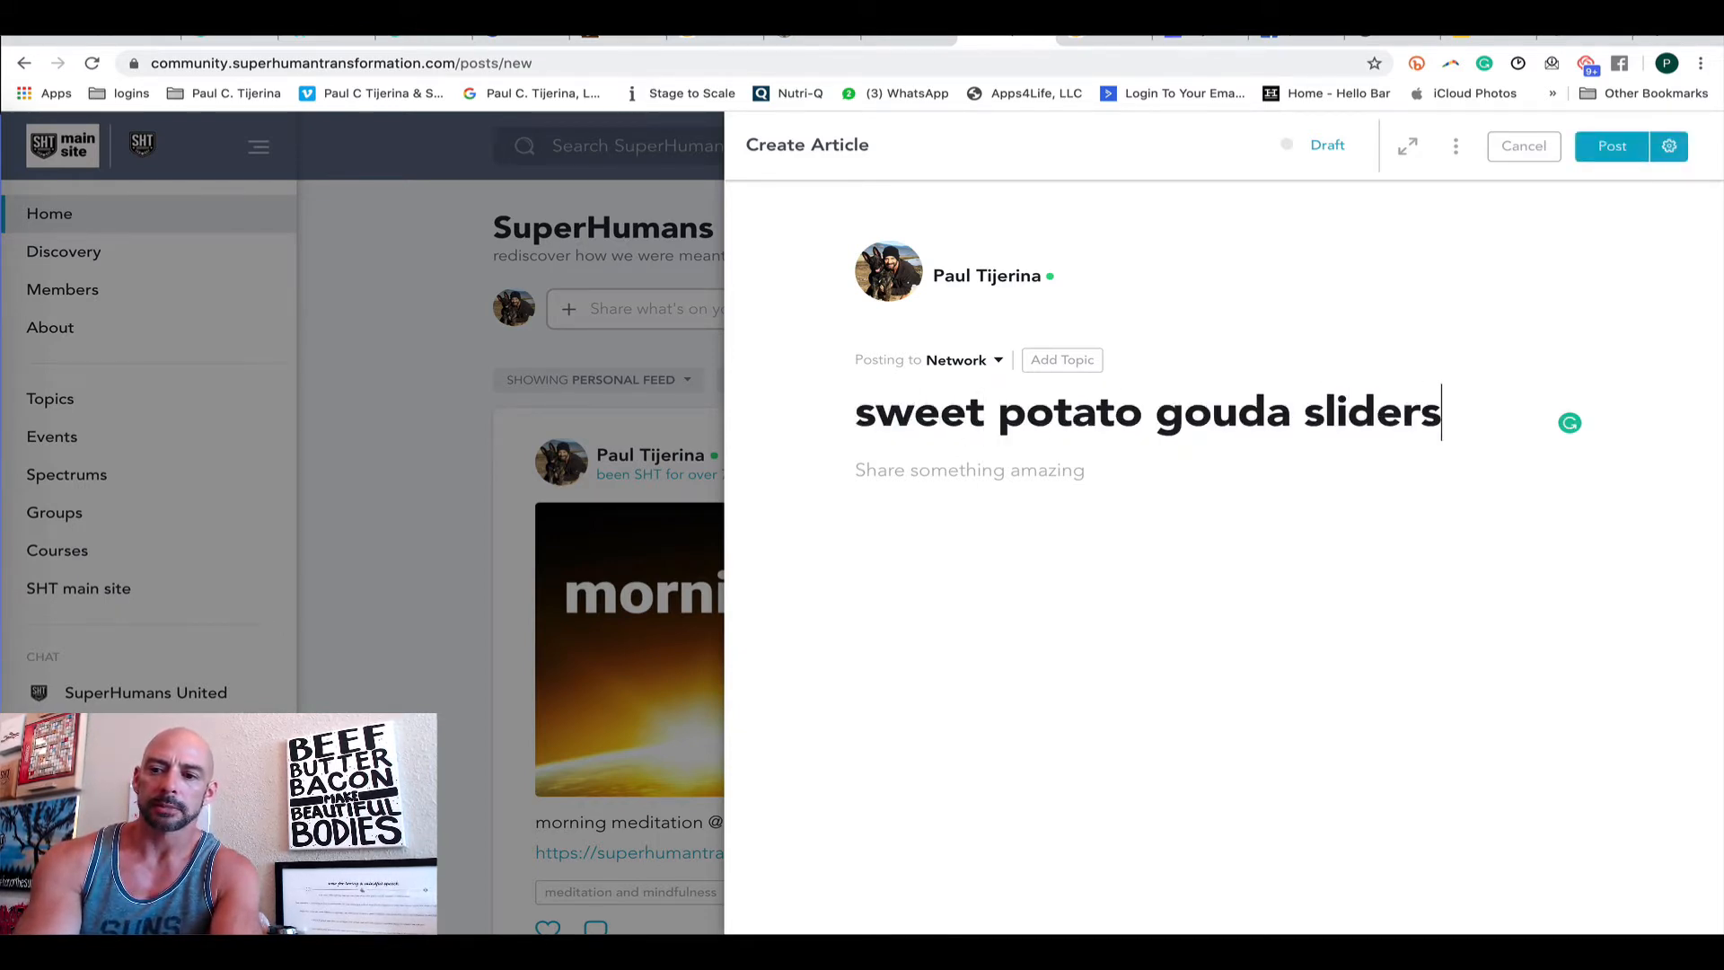
Step: Copy the YouTube link from the "sweet potato gouda sliders" note in Notes and return to the article in the browser
{"action": "left_click", "coordinate": [1075, 502]}
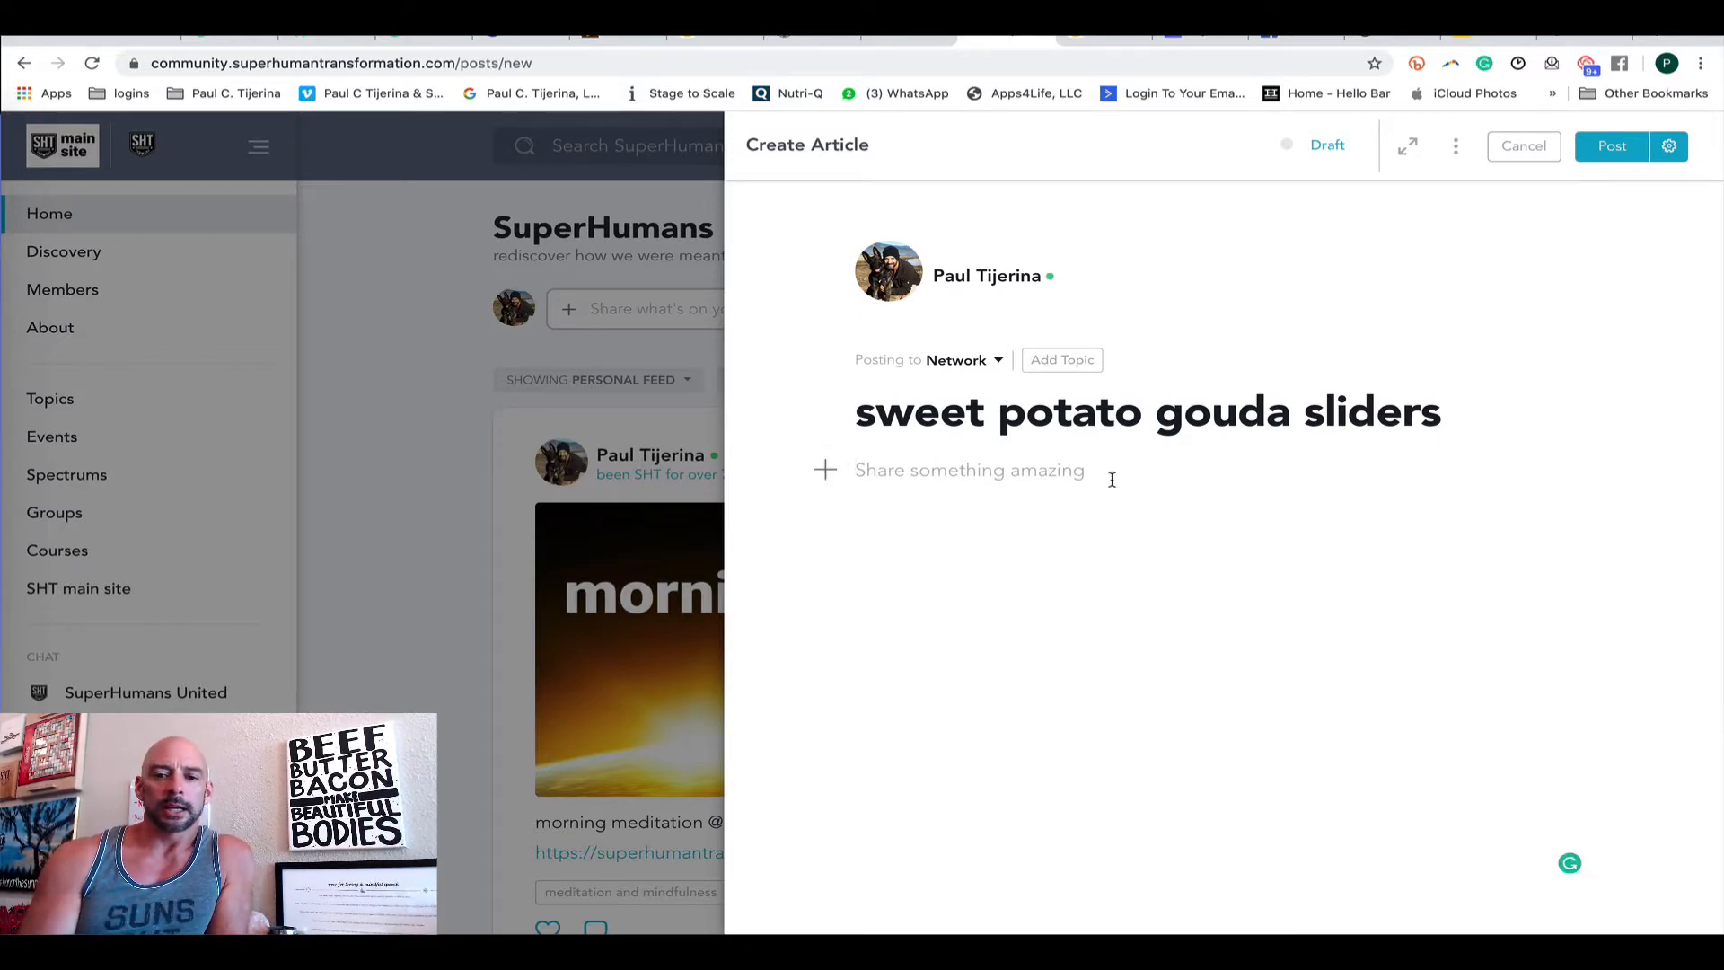
{"action": "left_click", "coordinate": [833, 477]}
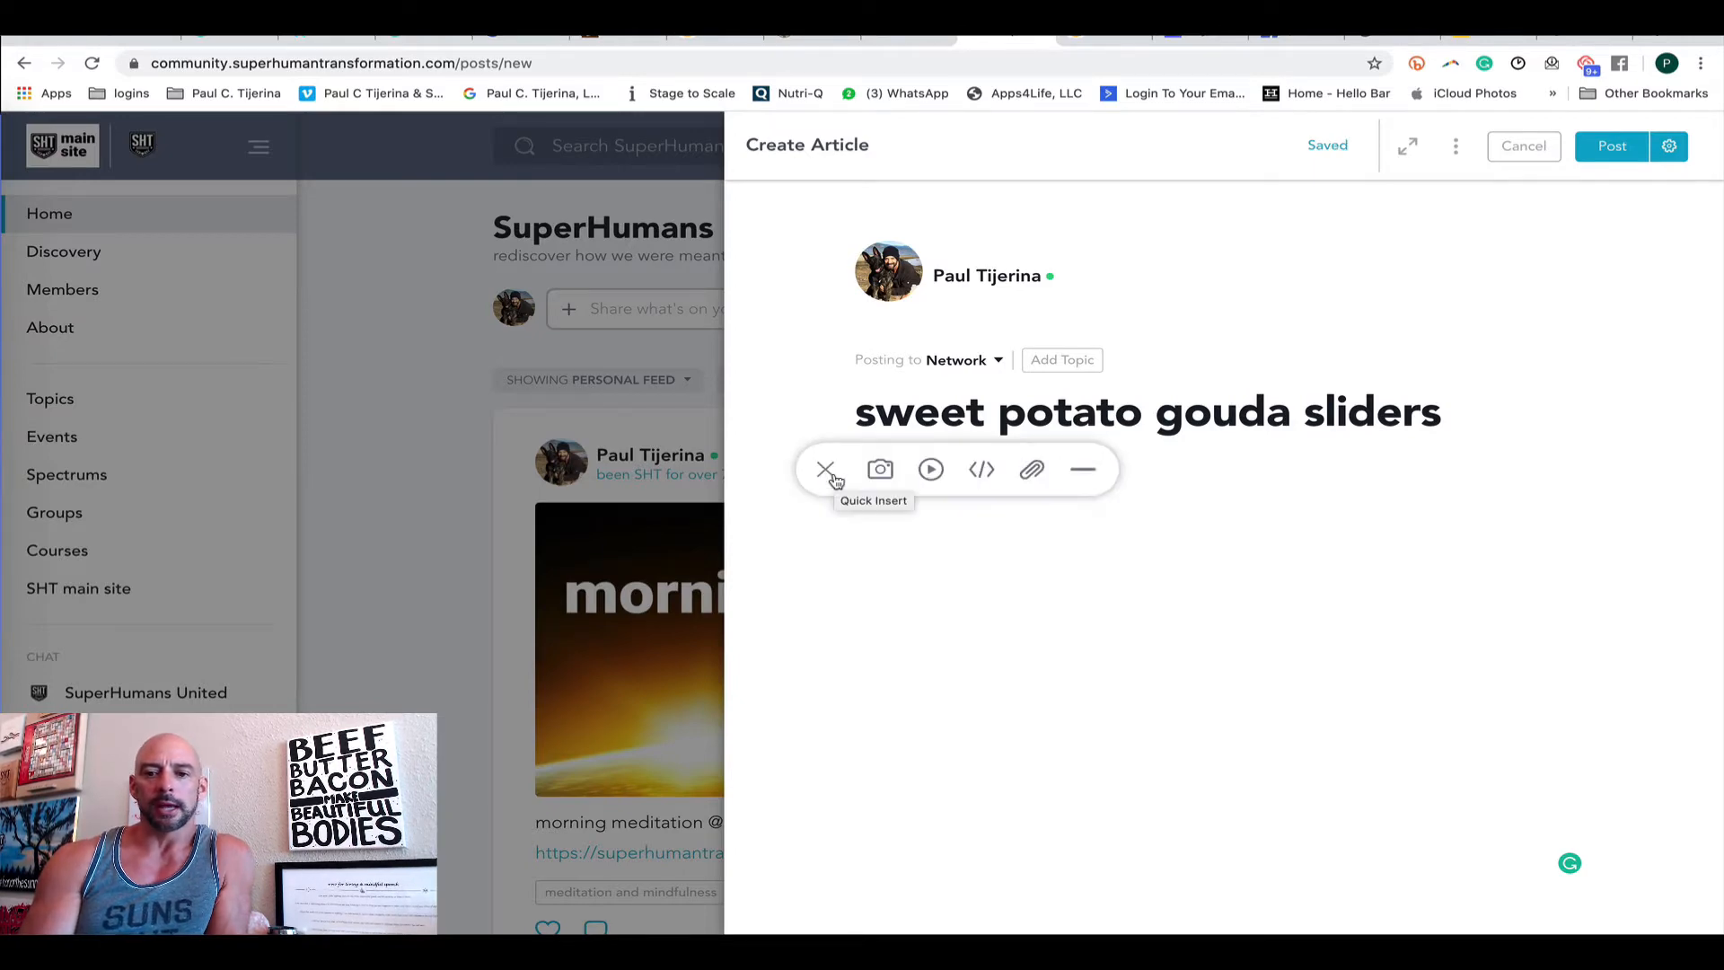
{"action": "left_click", "coordinate": [2, 354]}
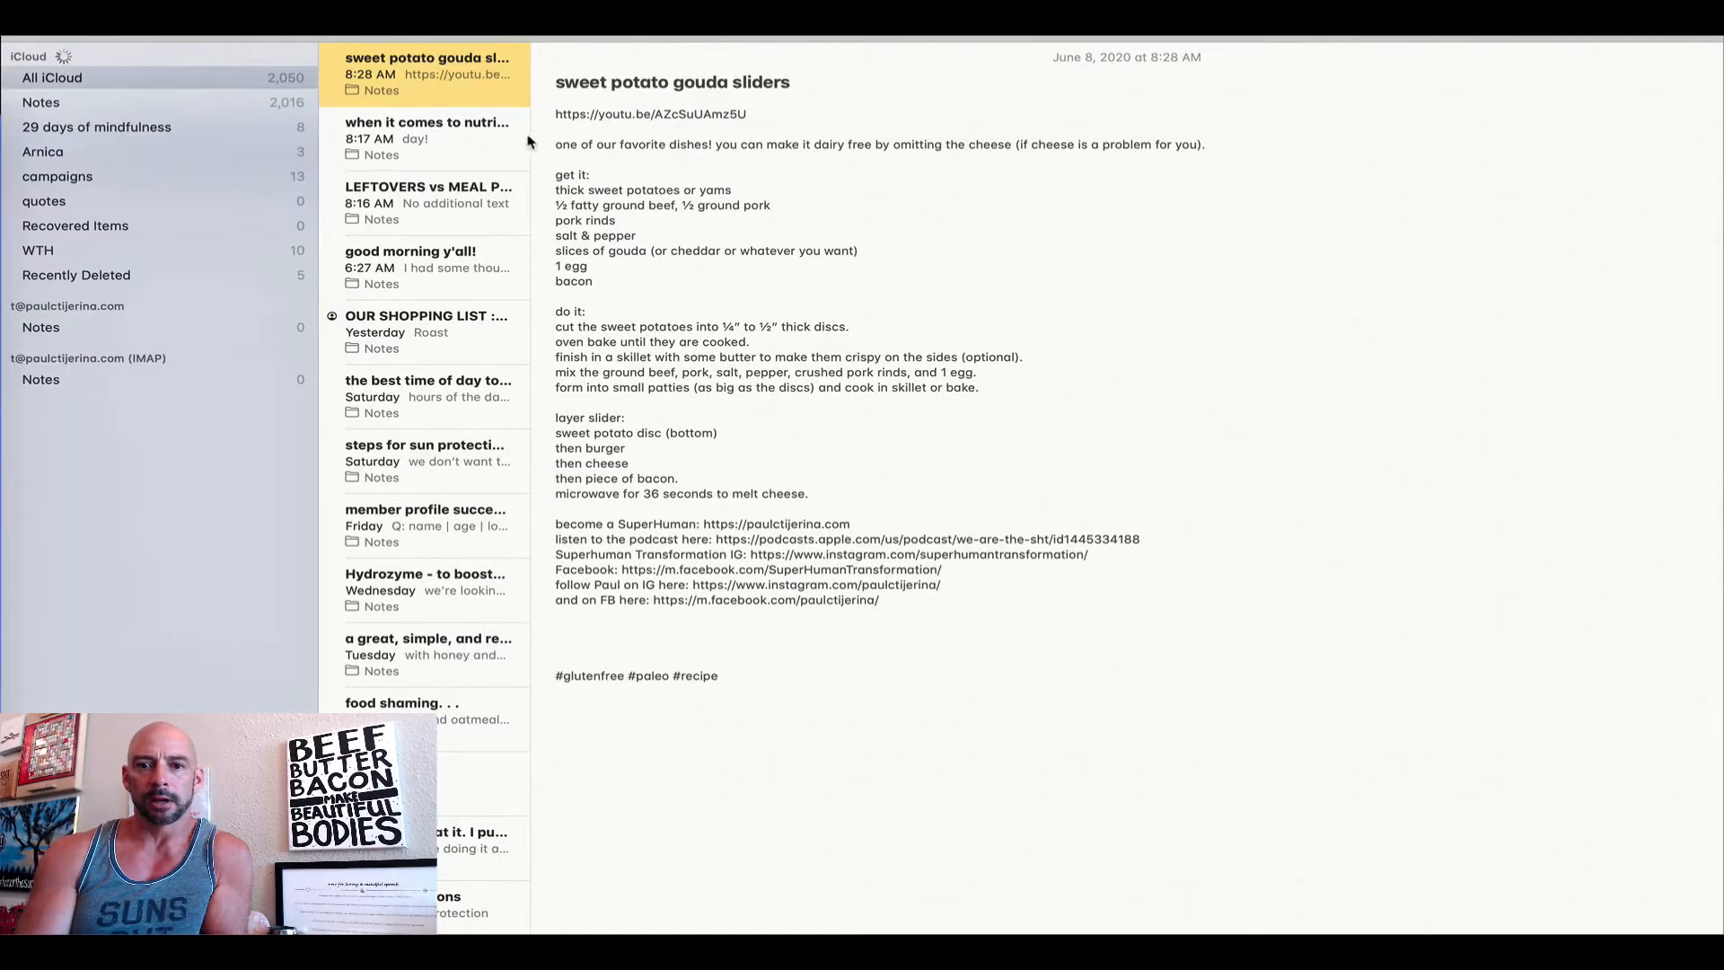
{"action": "double_click", "coordinate": [631, 115]}
{"action": "triple_click", "coordinate": [632, 115]}
{"action": "key", "text": "Left"}
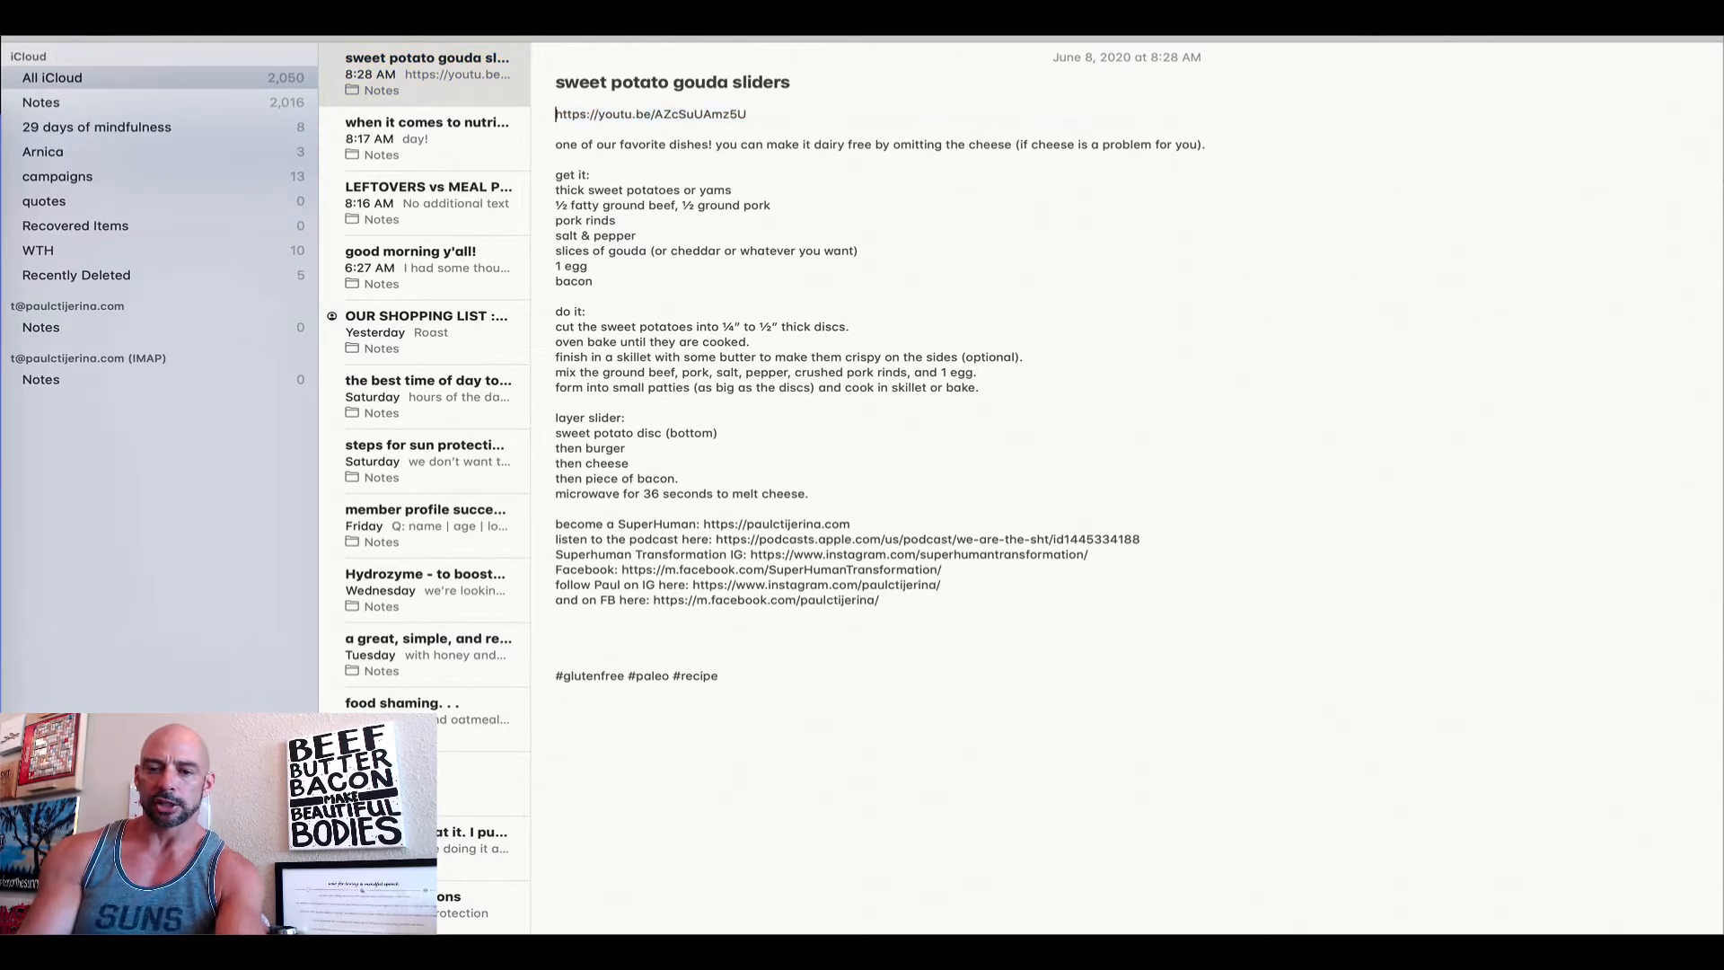
{"action": "key", "text": "super+shift+Right"}
{"action": "key", "text": "super+c"}
{"action": "key", "text": "super+Tab"}
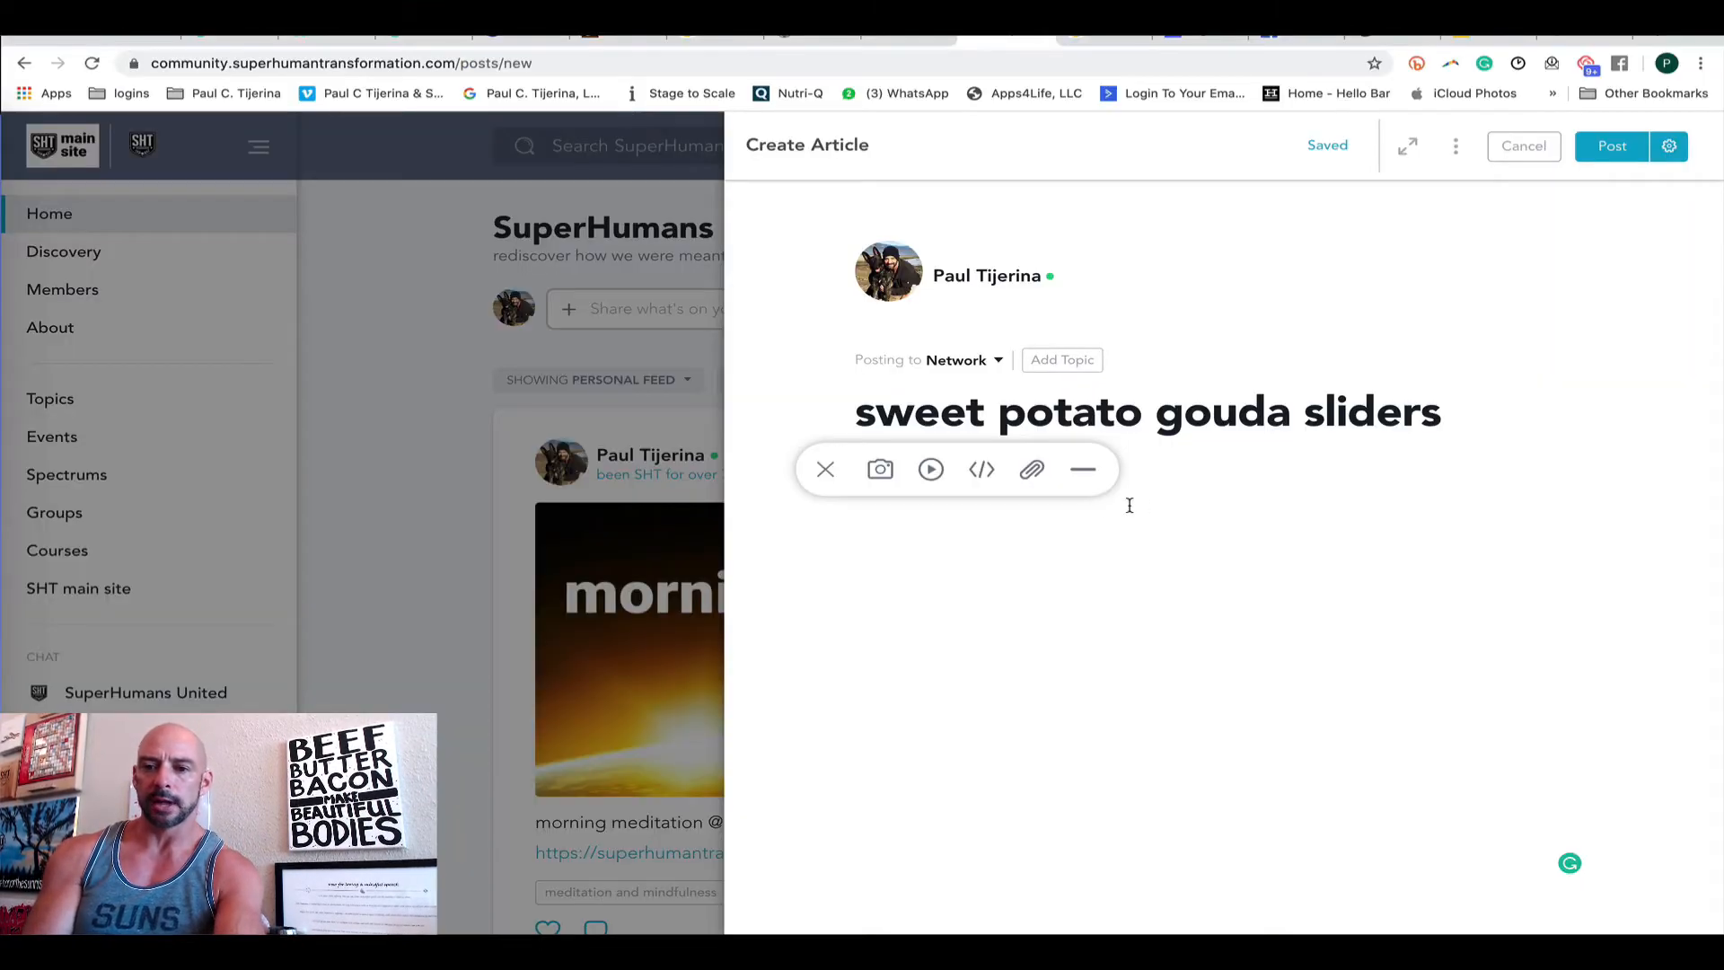
{"action": "left_click", "coordinate": [936, 474]}
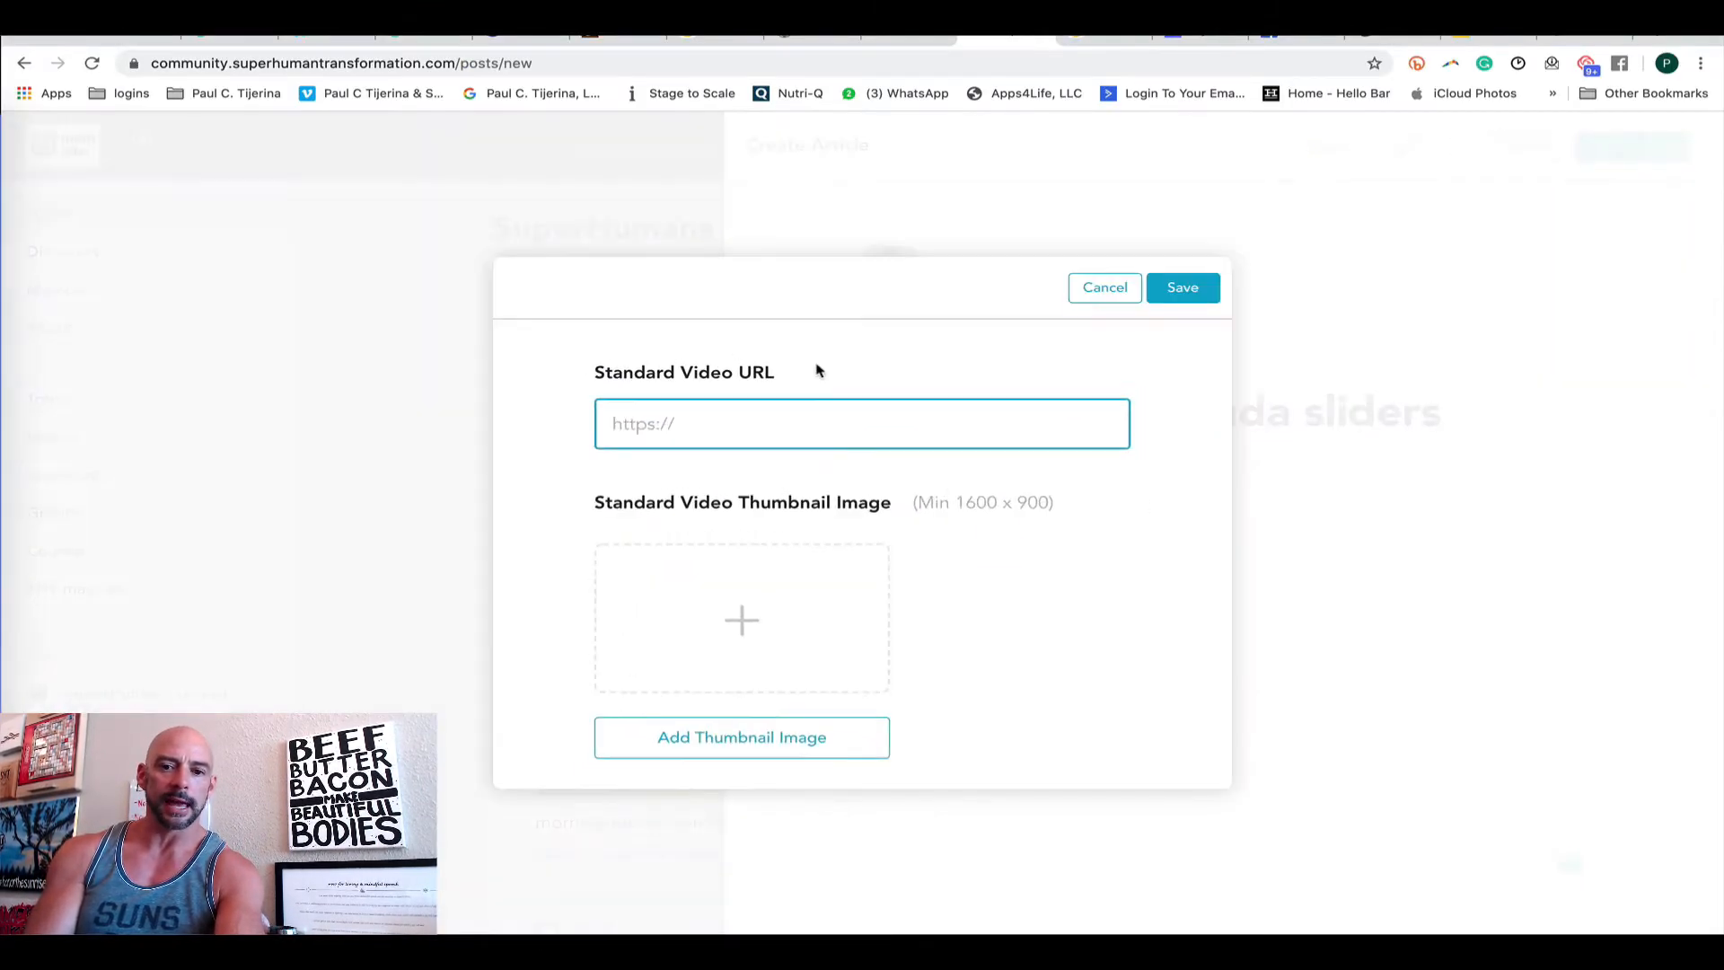
{"action": "key", "text": "super+v"}
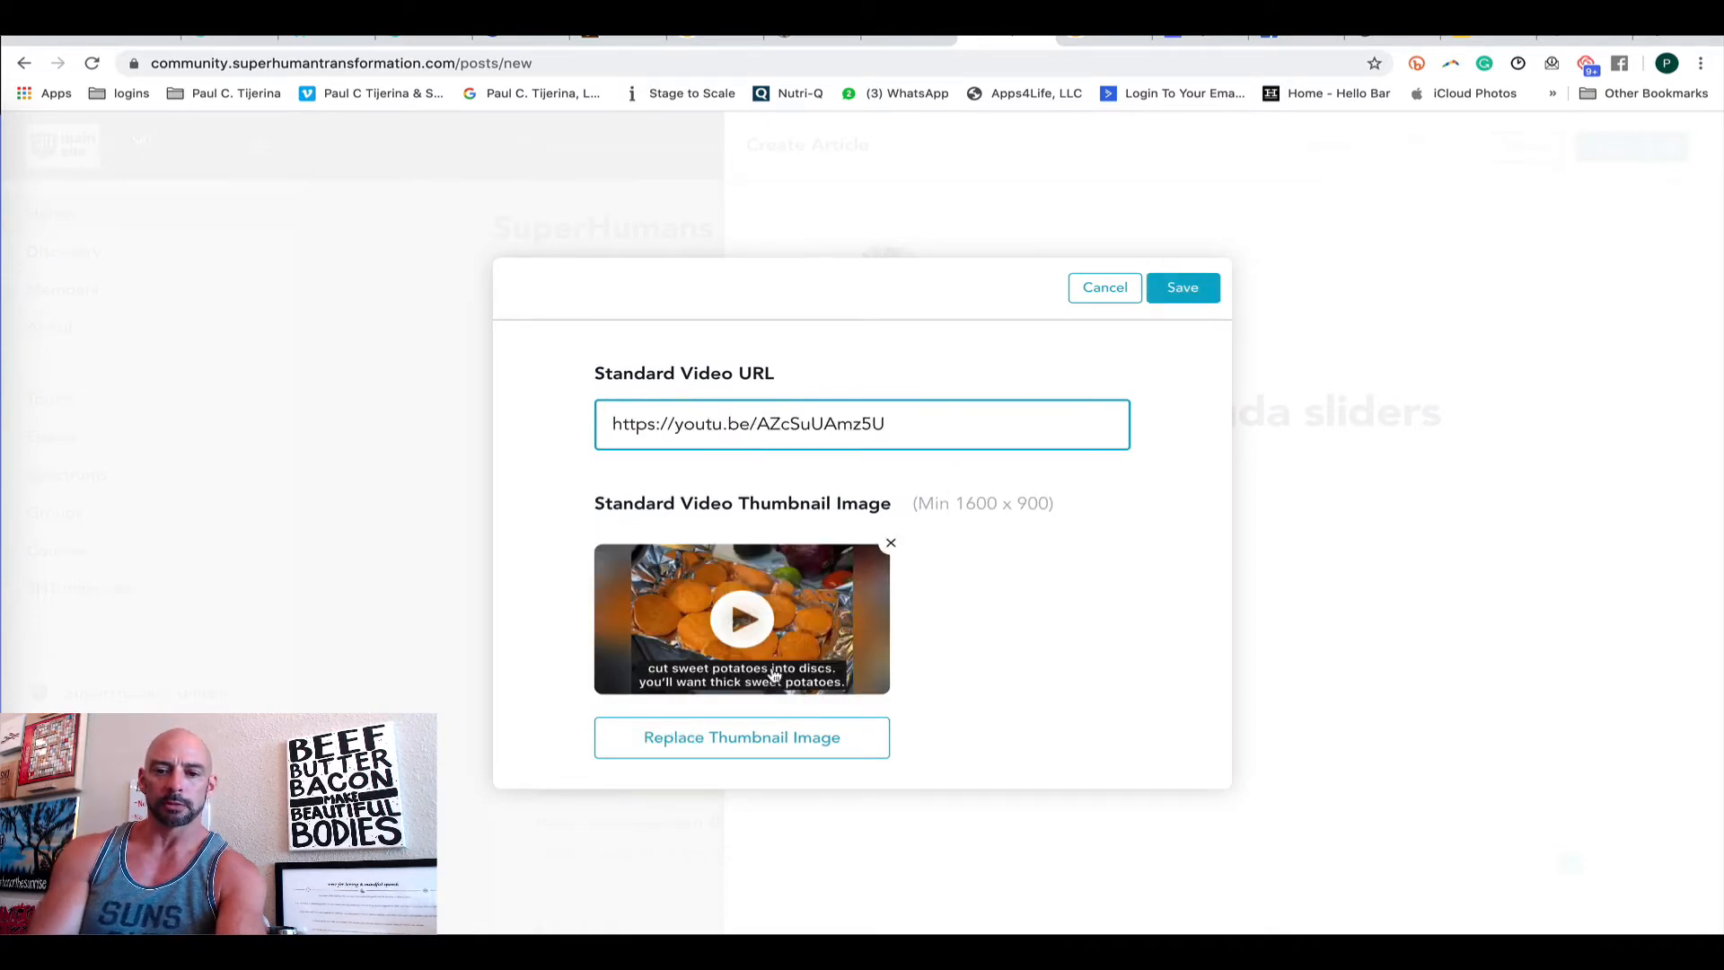
{"action": "left_click", "coordinate": [1182, 288]}
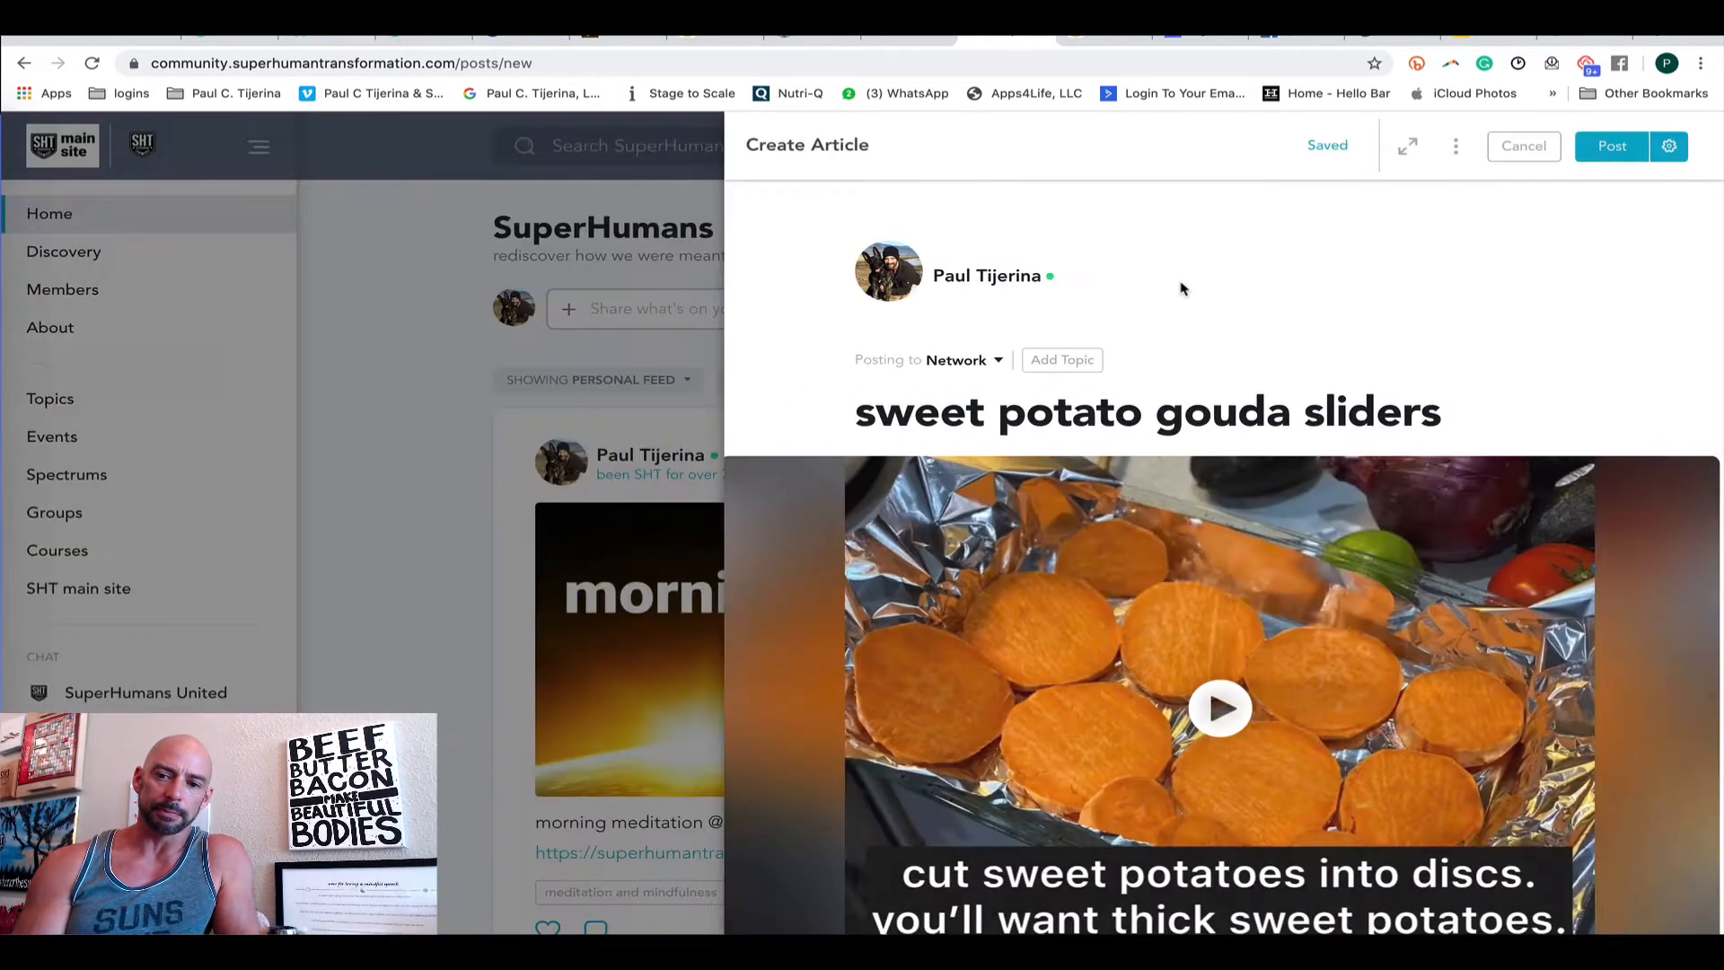
Step: Switch the embedded video from full width to the narrower layout matching the text column
{"action": "scroll", "coordinate": [1170, 546], "scroll_direction": "down", "scroll_amount": 2}
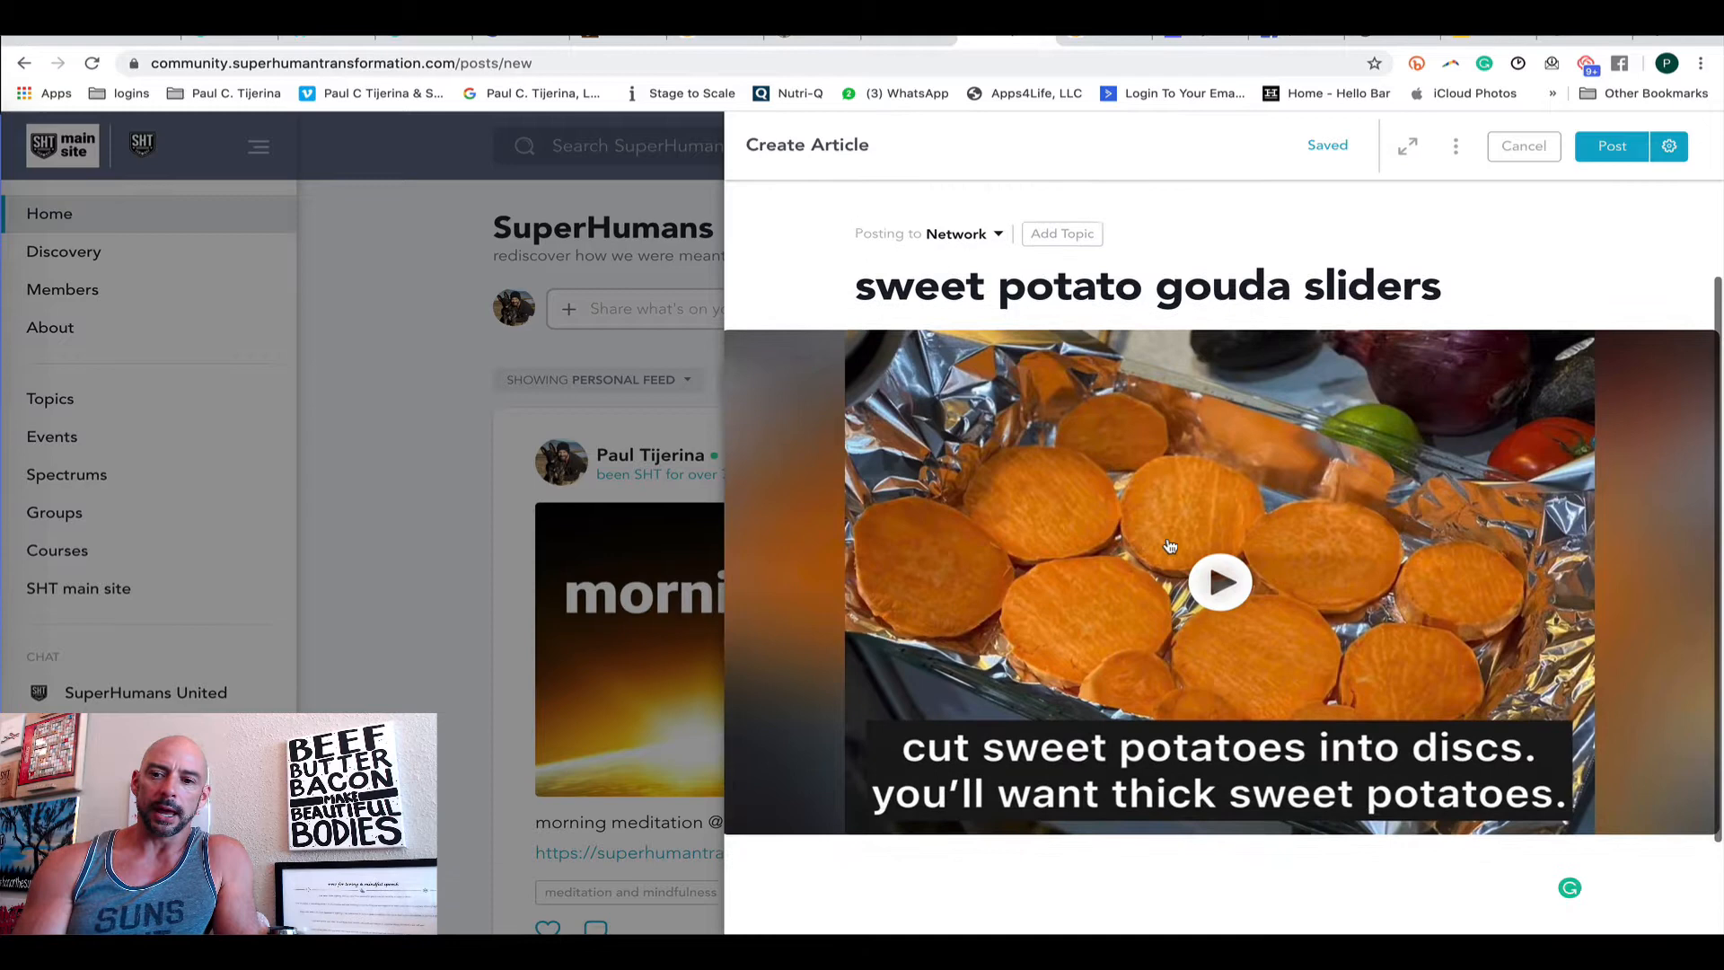
{"action": "left_click", "coordinate": [1200, 491]}
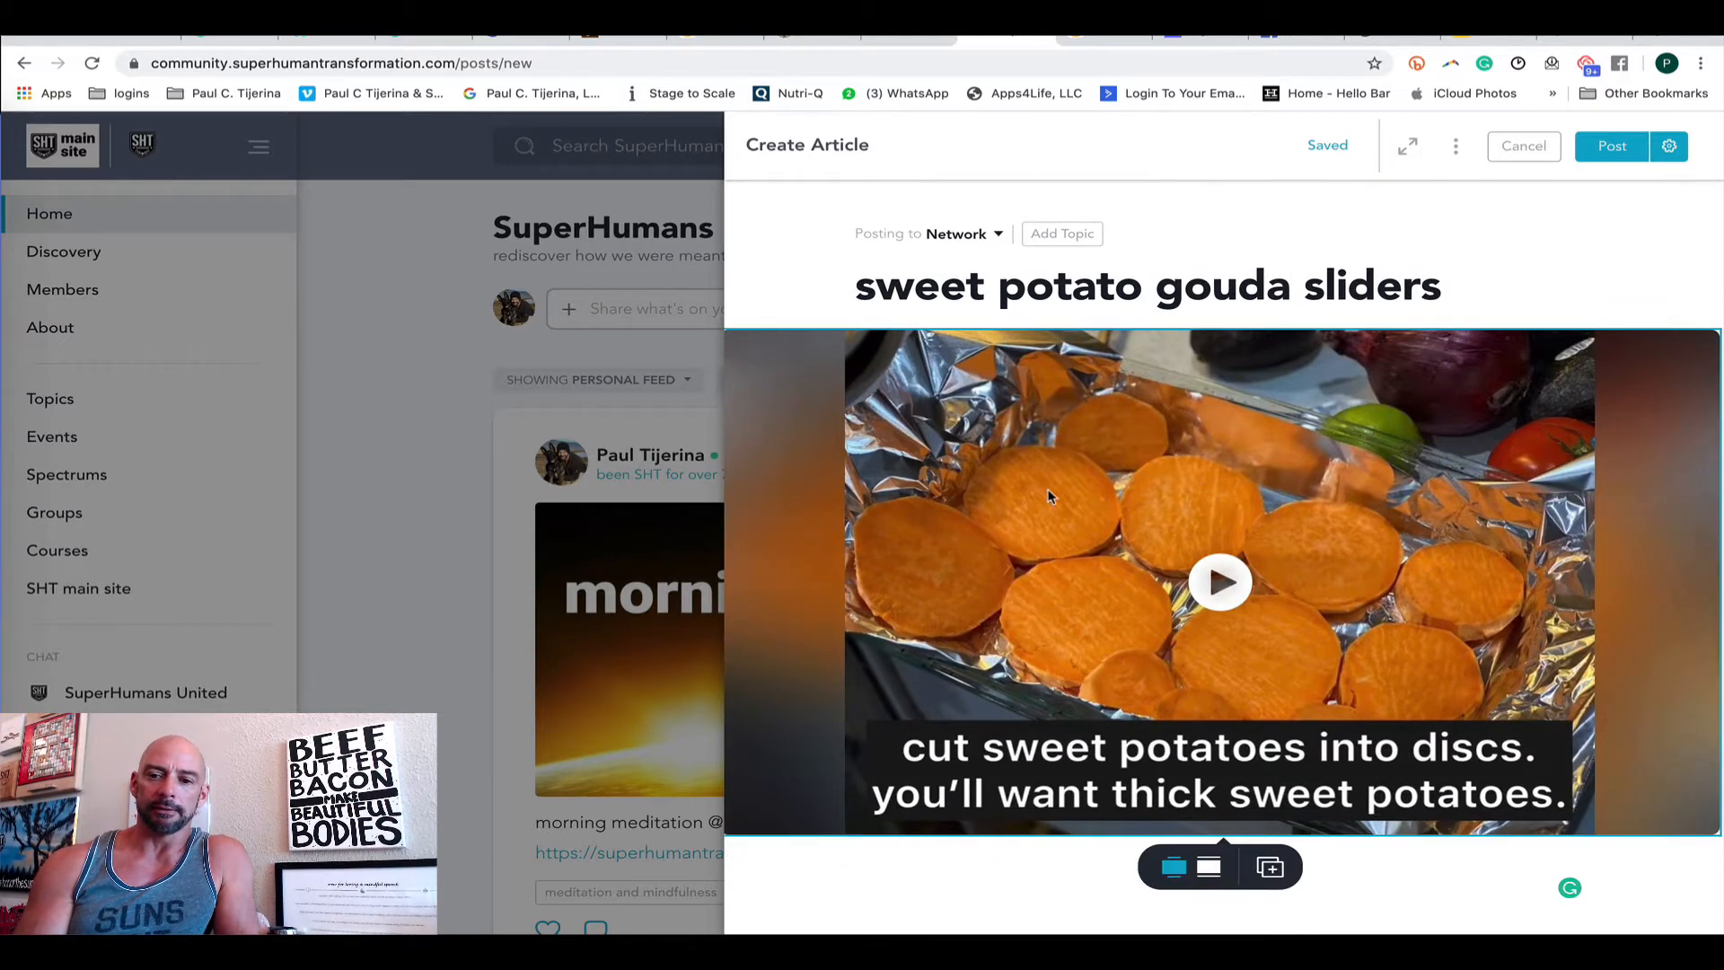
{"action": "left_click", "coordinate": [1209, 868]}
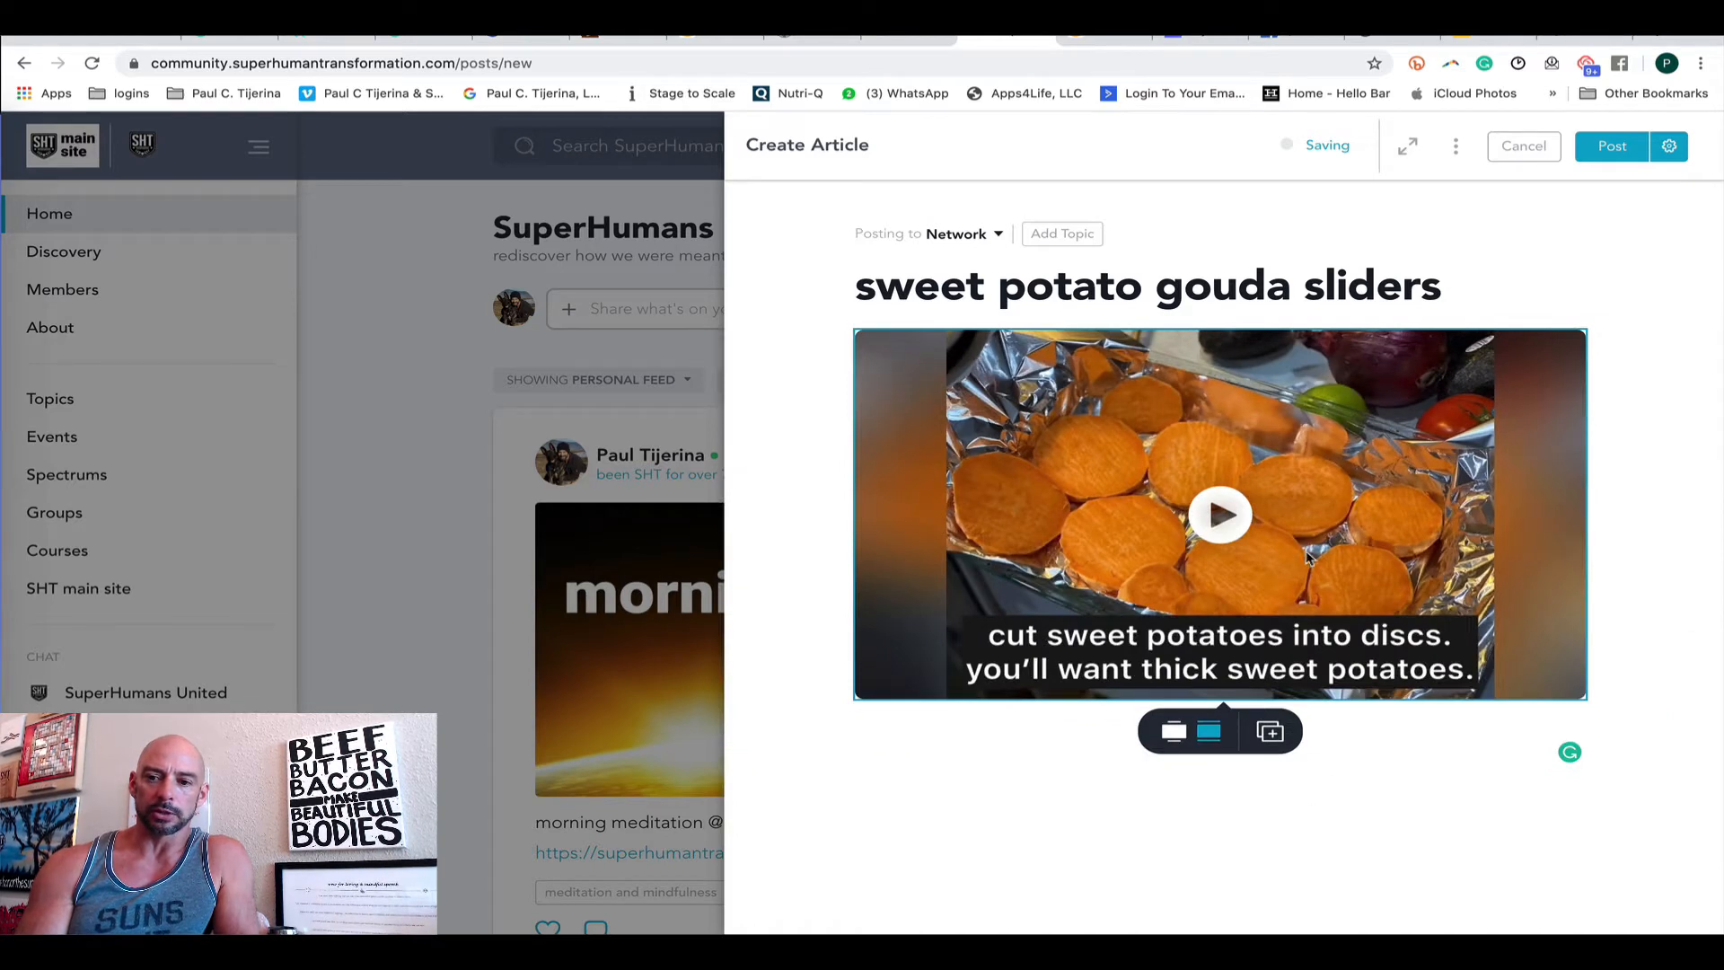
{"action": "left_click", "coordinate": [1357, 735]}
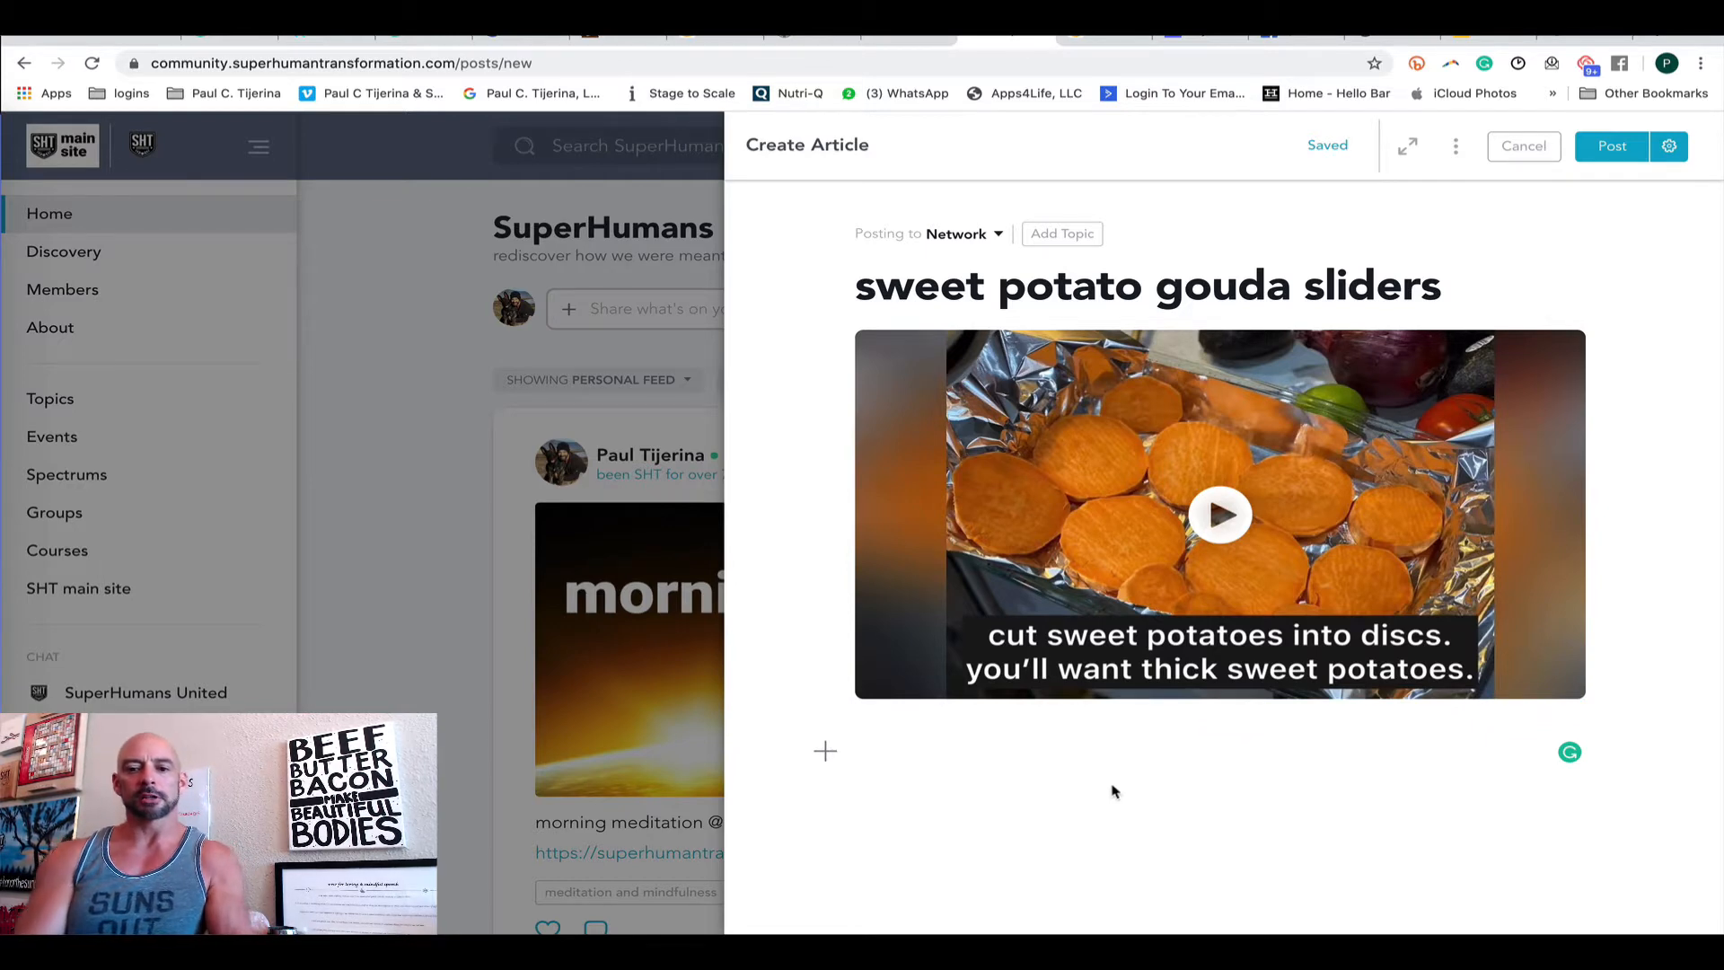
Step: Copy everything below the video link in the Notes recipe, through the hashtags, and paste it beneath the article's video in the browser
{"action": "key", "text": "super+Tab"}
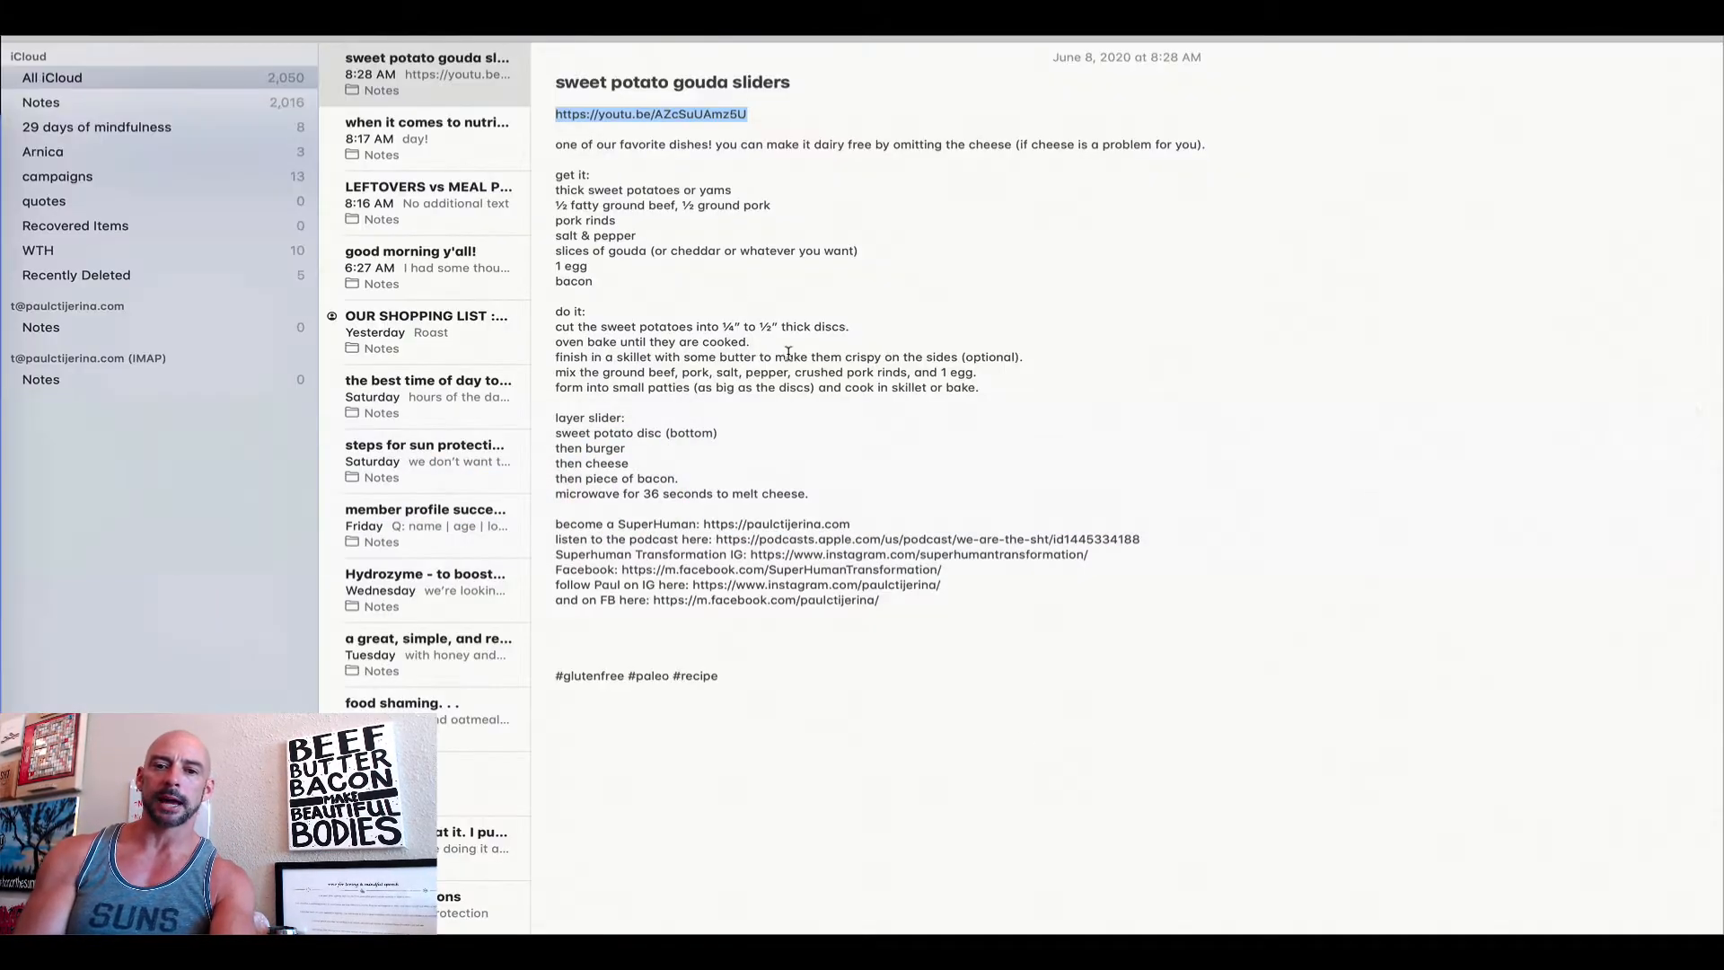
{"action": "left_click", "coordinate": [589, 149]}
{"action": "key", "text": "super+Left"}
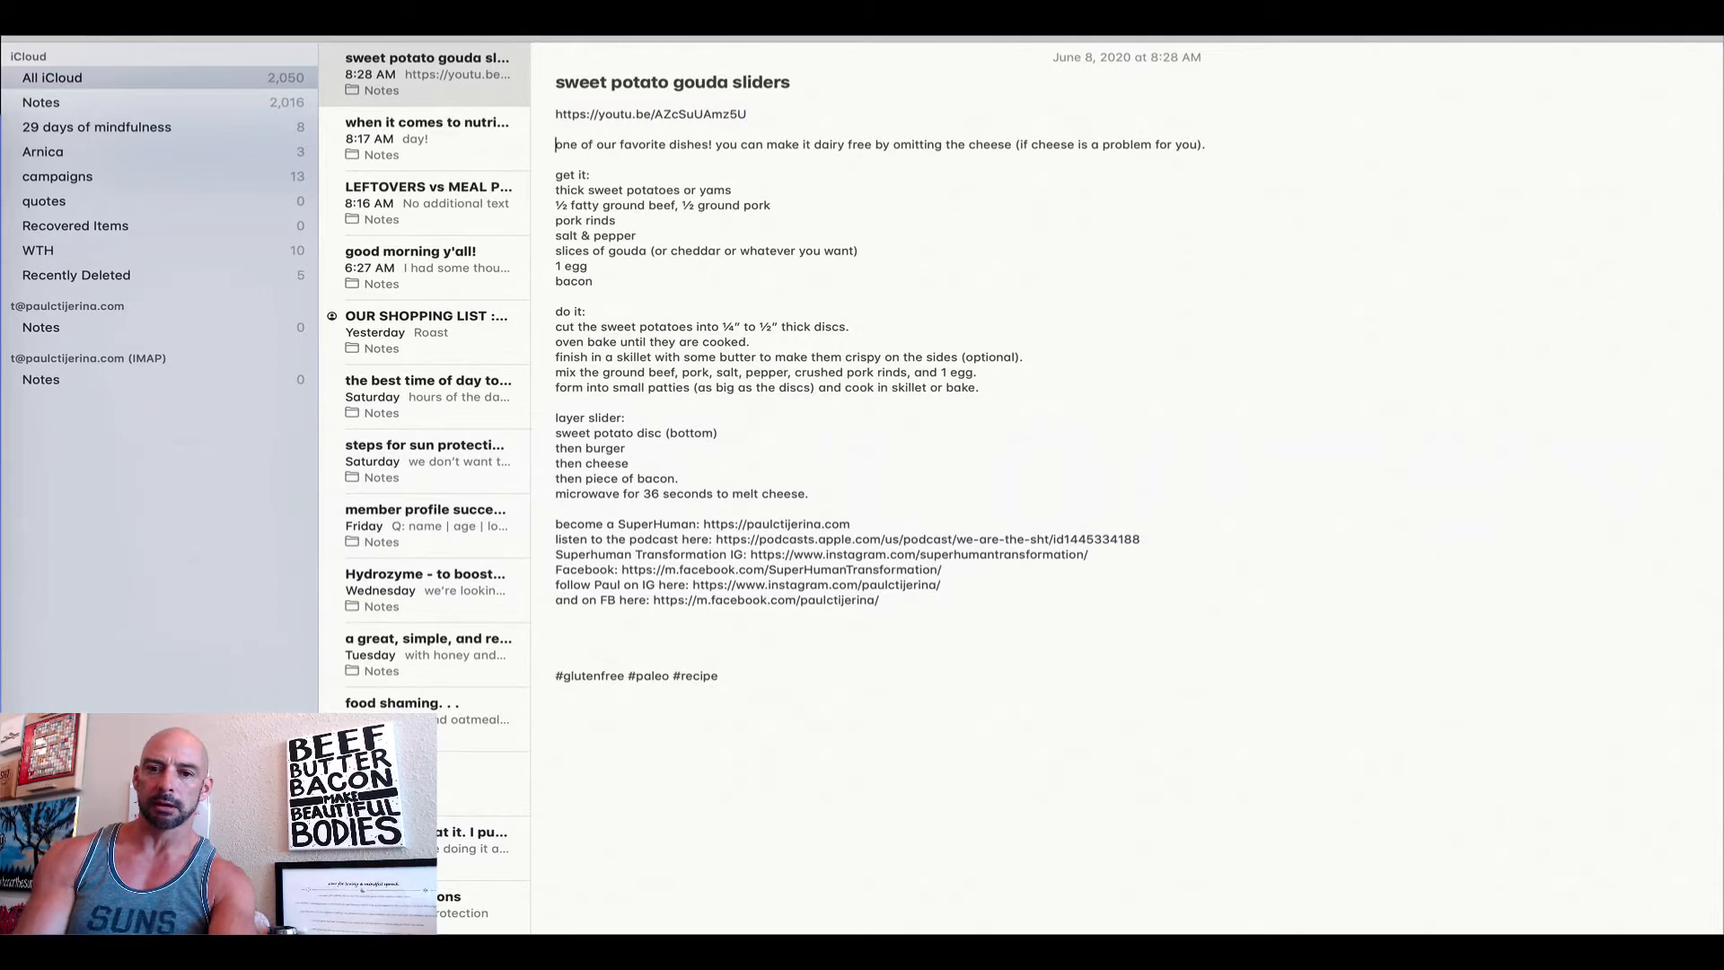
{"action": "key", "text": "shift+Down"}
{"action": "key", "text": "shift+Down"}
{"action": "key", "text": "shift+super+Down"}
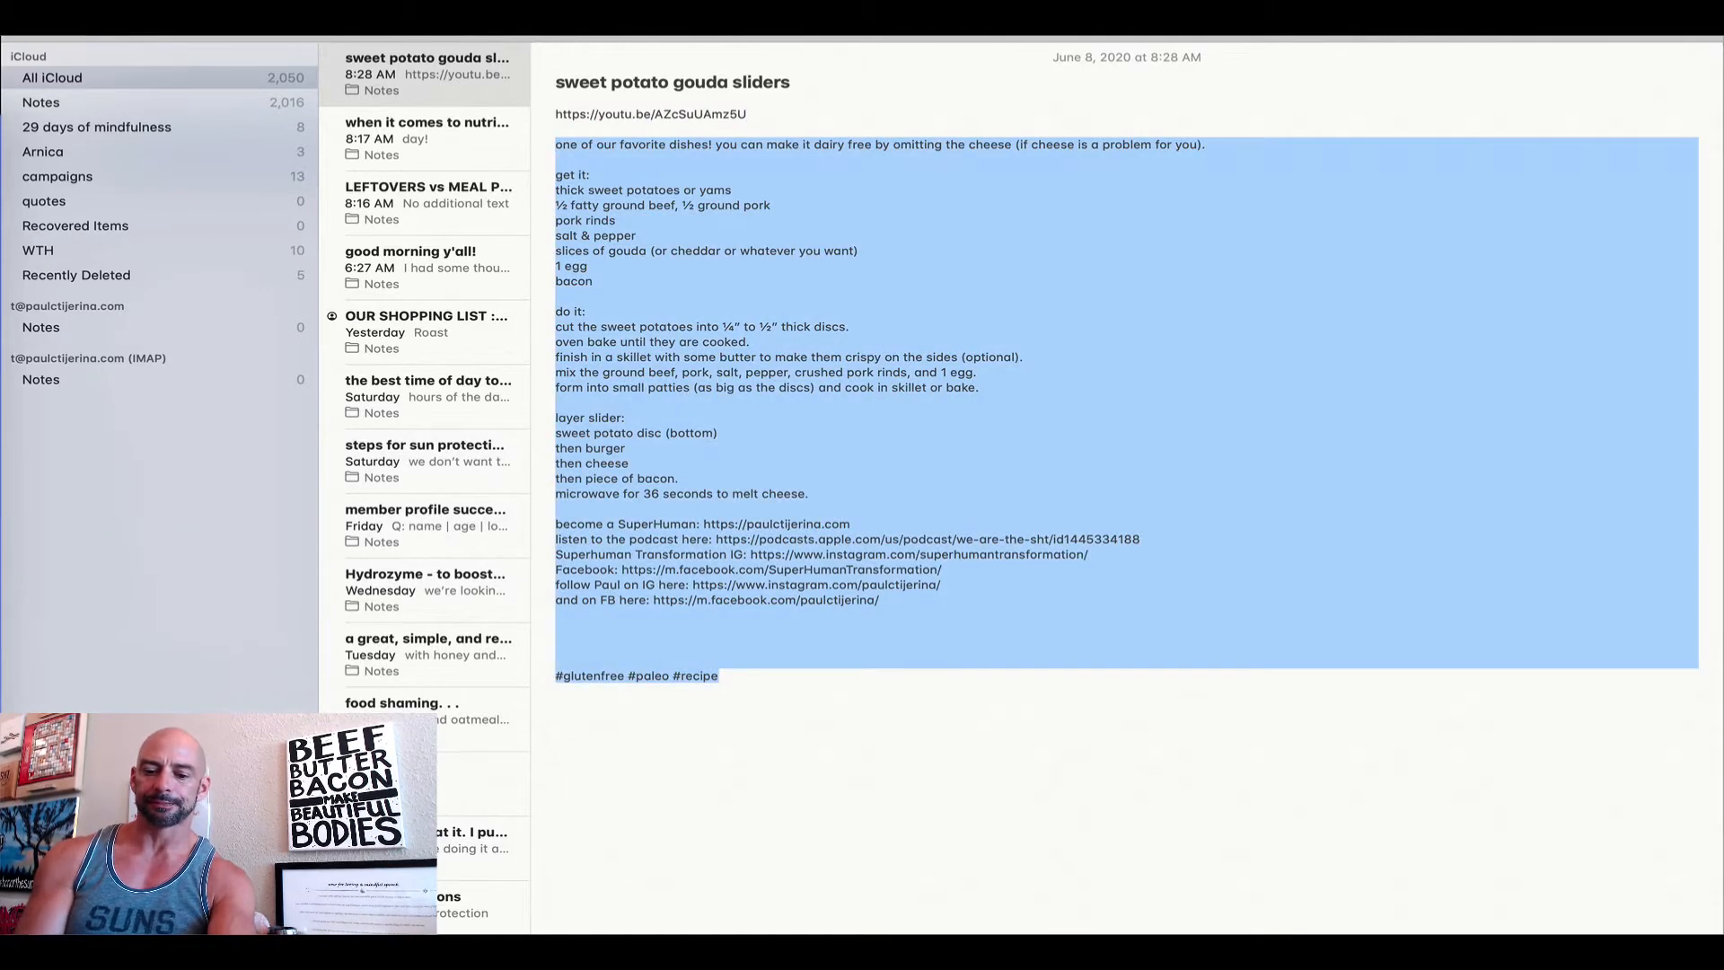
{"action": "key", "text": "super+Tab"}
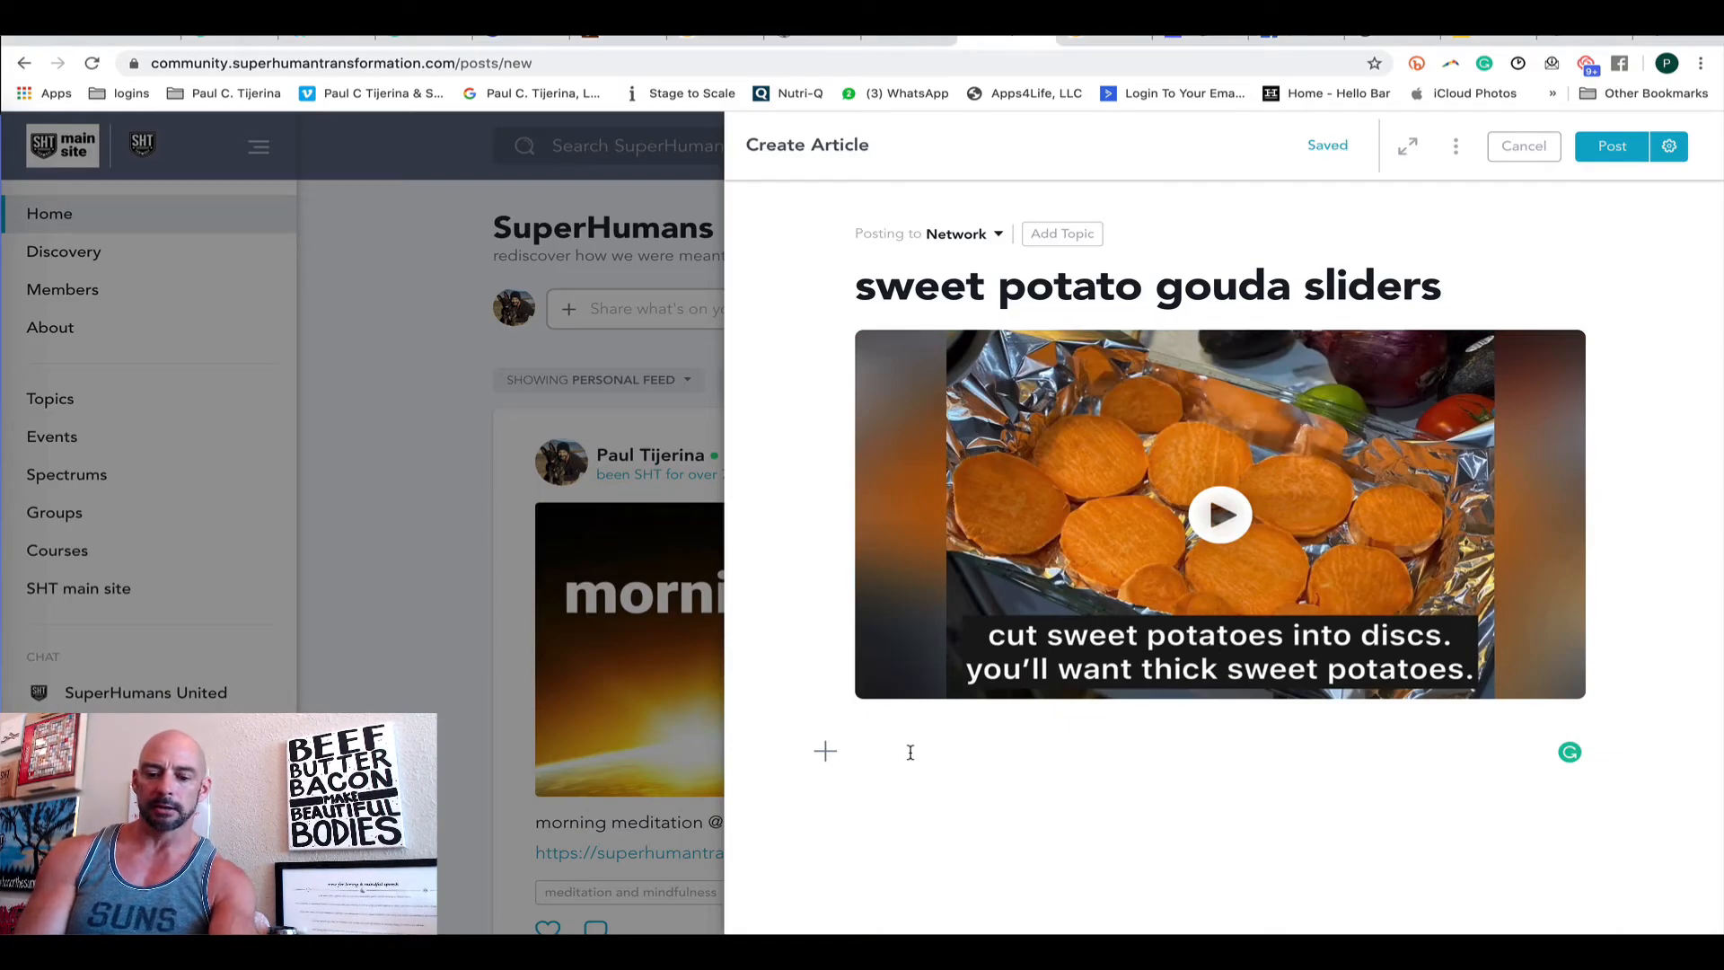
{"action": "key", "text": "super+v"}
Step: Make the opening sentence "one of our favorite dishes!" bold
{"action": "scroll", "coordinate": [910, 763], "scroll_direction": "down", "scroll_amount": 2}
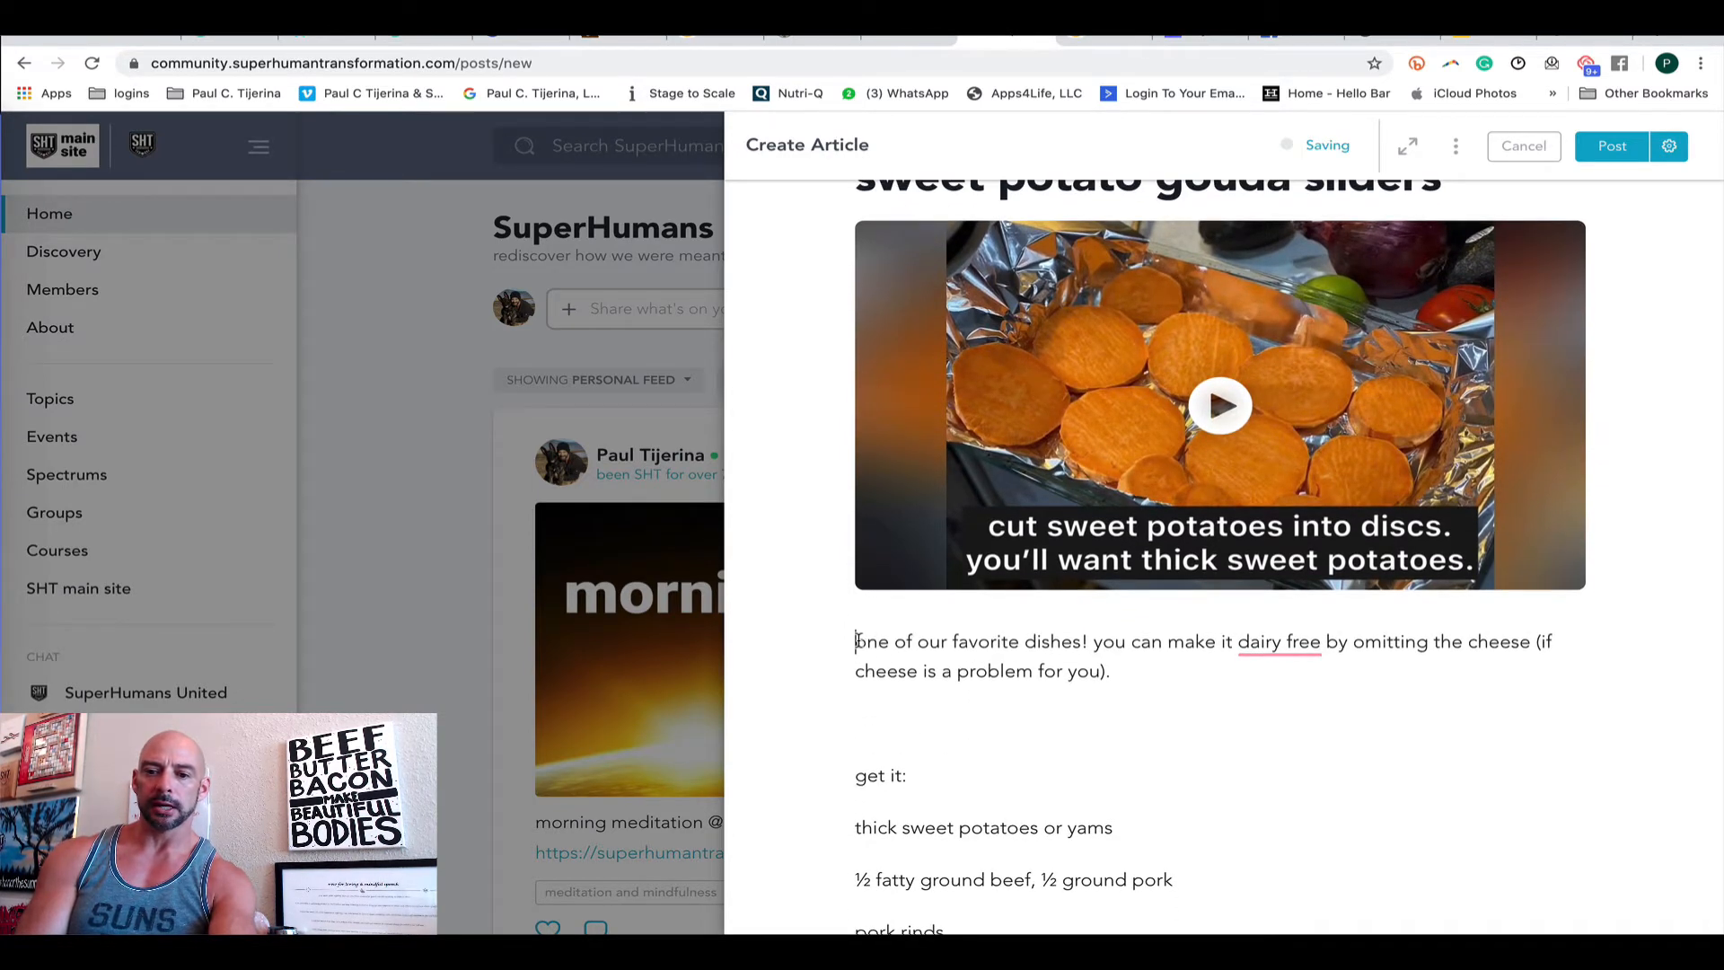
{"action": "left_click_drag", "start_coordinate": [1045, 626], "coordinate": [1089, 639]}
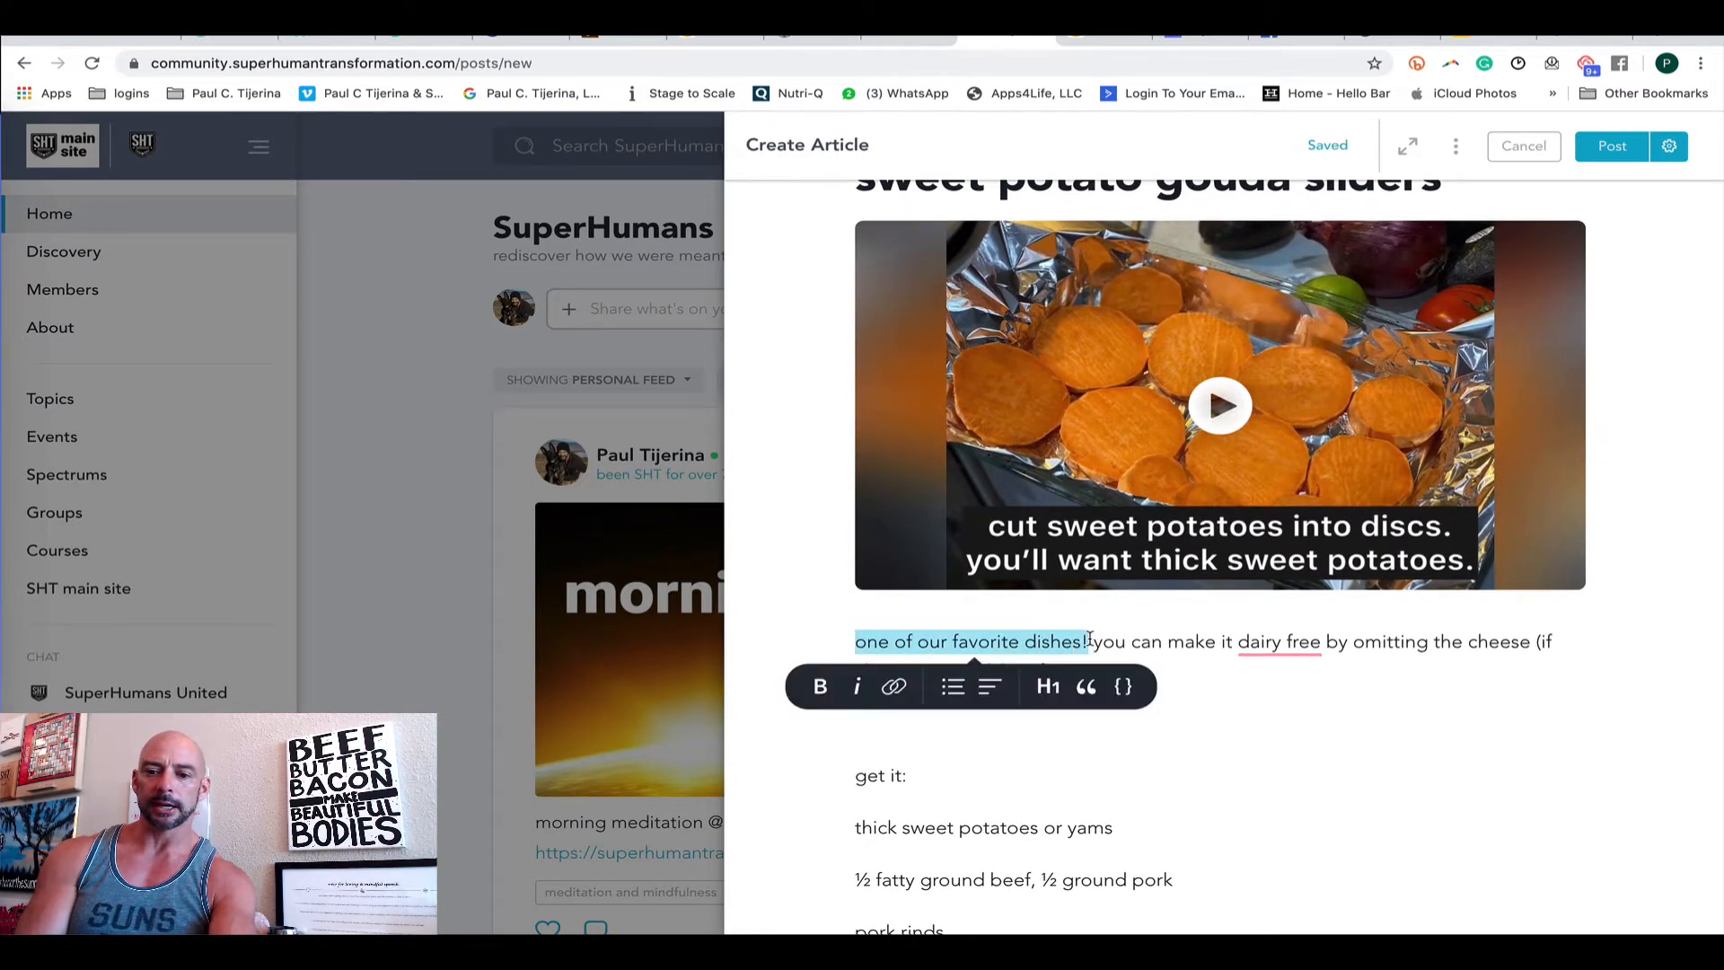
{"action": "left_click", "coordinate": [821, 686]}
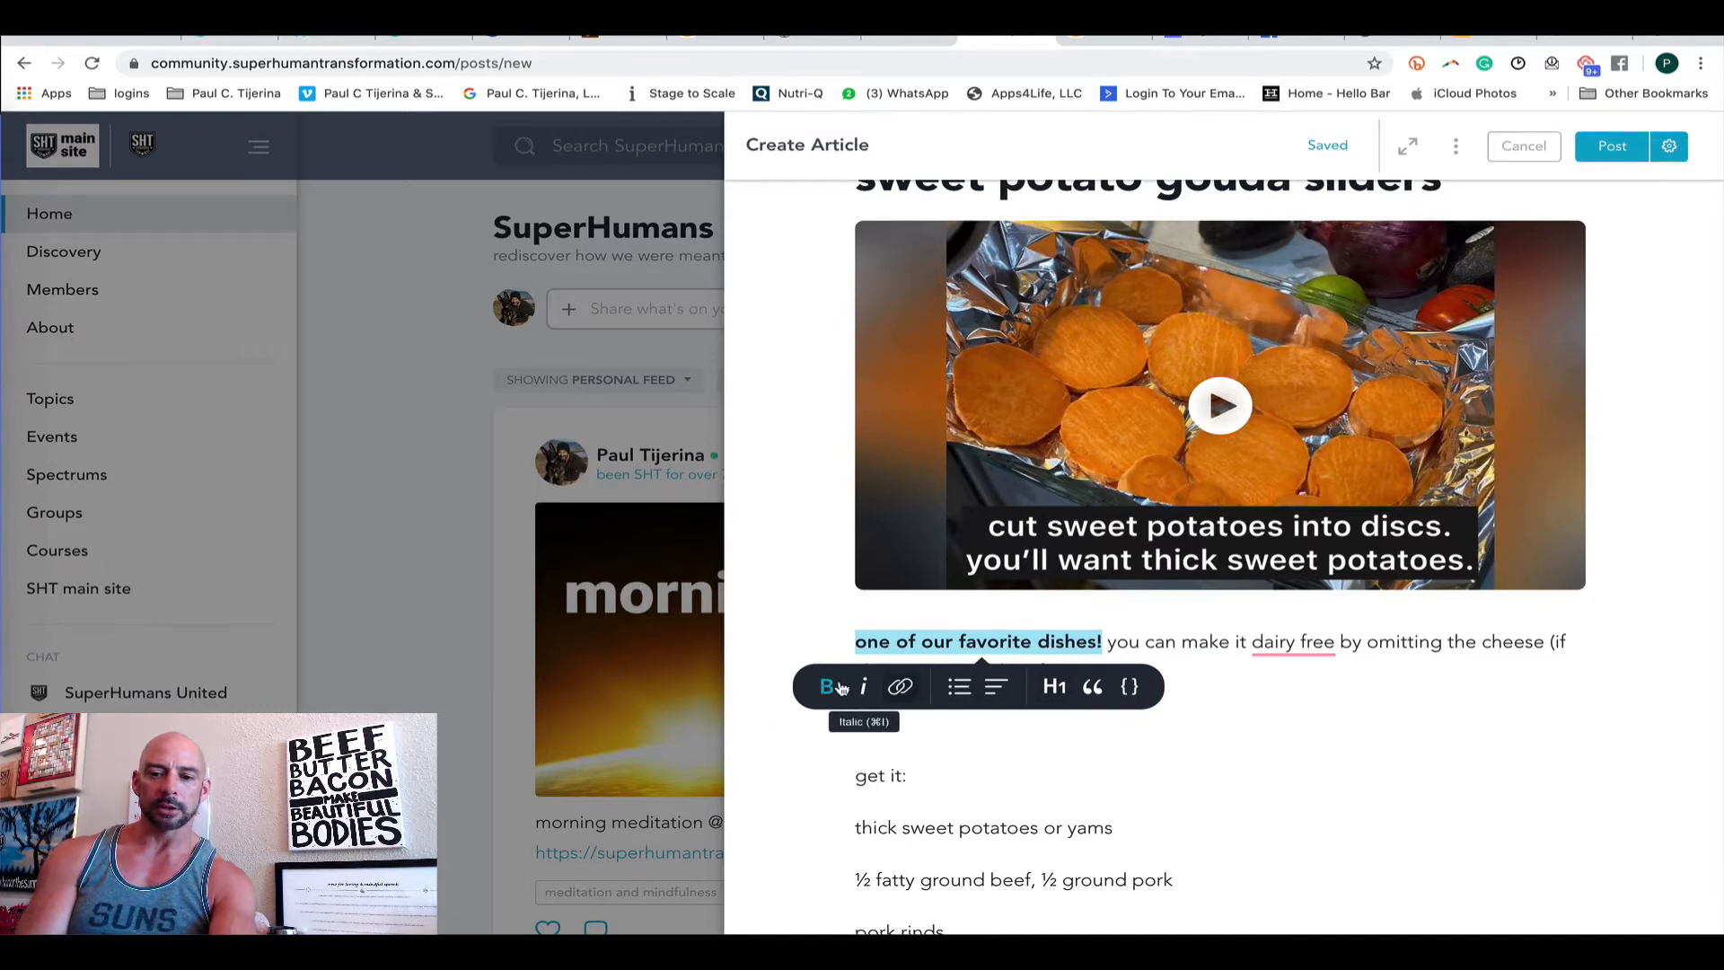
Step: Remove the blank line between the introductory paragraph and "get it:"
{"action": "left_click", "coordinate": [1009, 734]}
{"action": "scroll", "coordinate": [1009, 734], "scroll_direction": "down", "scroll_amount": 2}
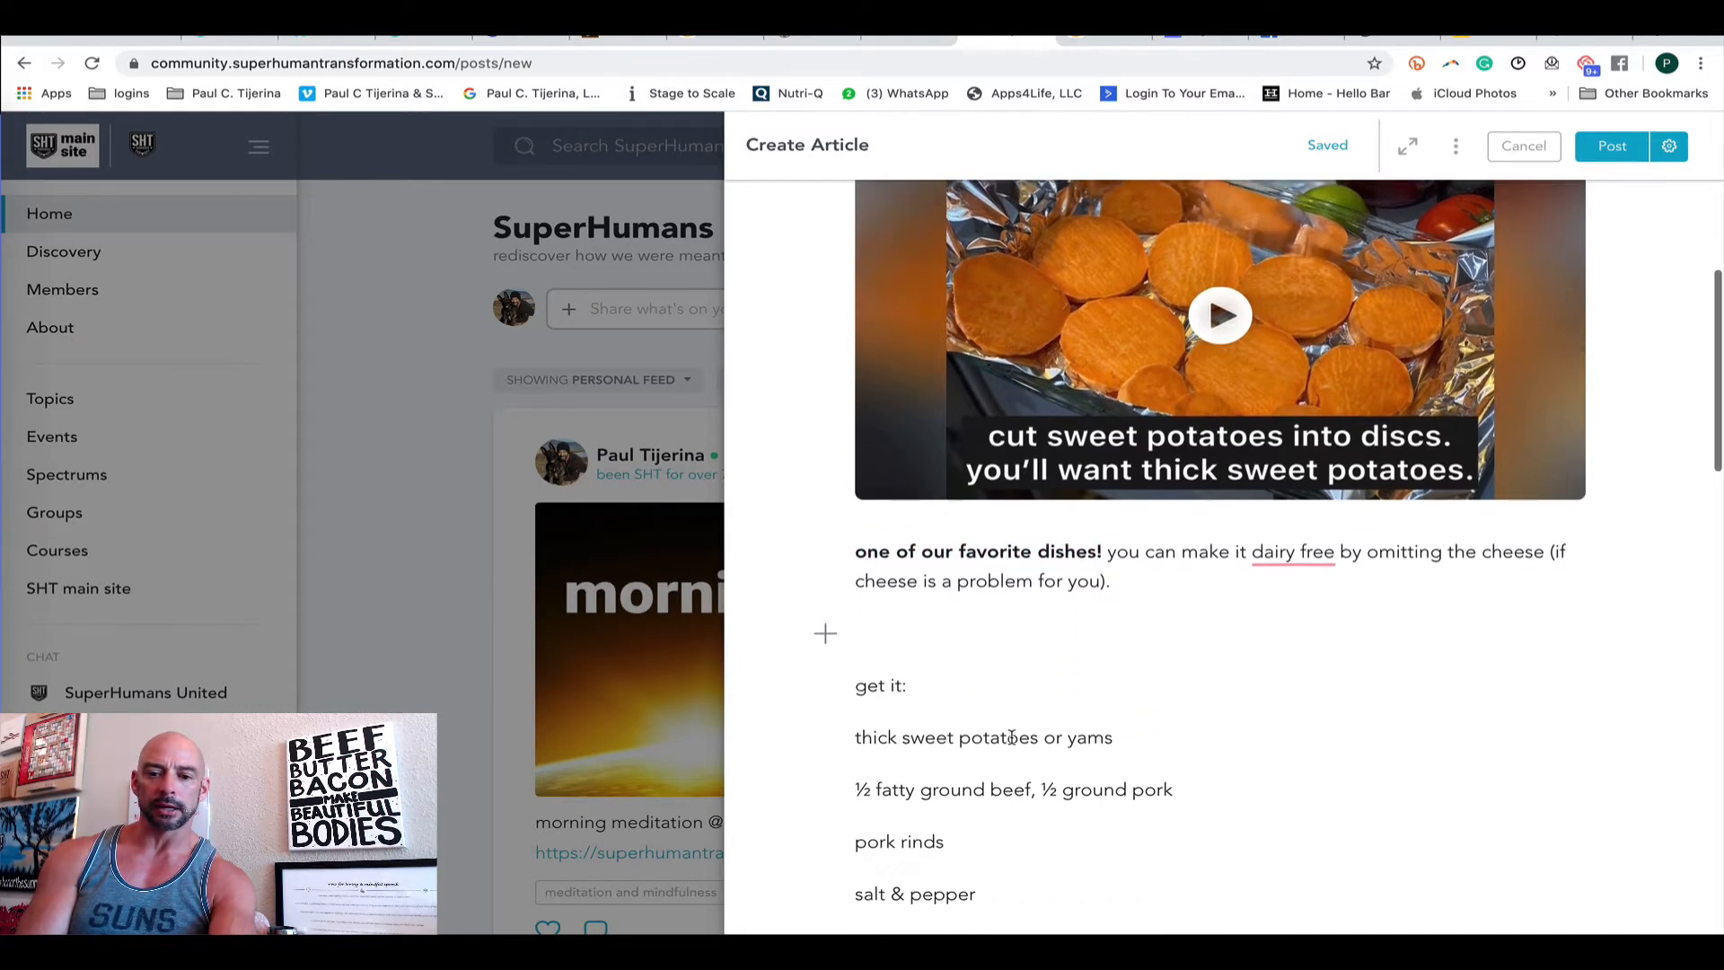
{"action": "key", "text": "BackSpace"}
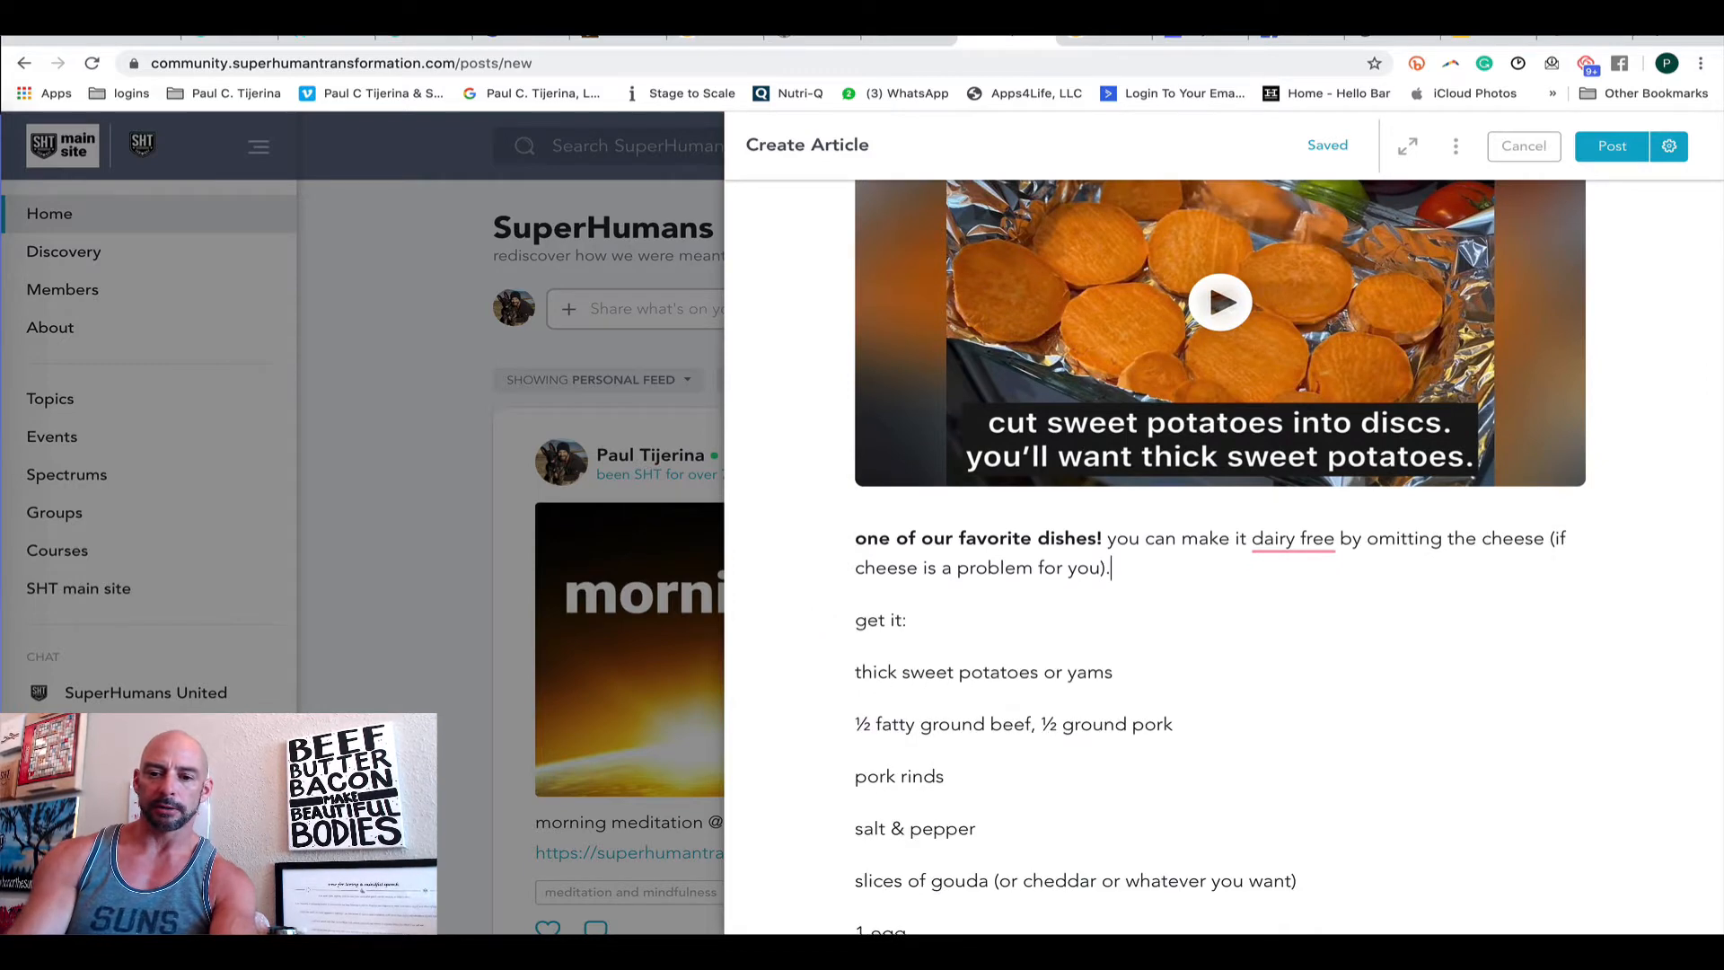
Step: Replace the text "get it:" with "ingredients:"
{"action": "key", "text": "Down"}
{"action": "key", "text": "shift+Home"}
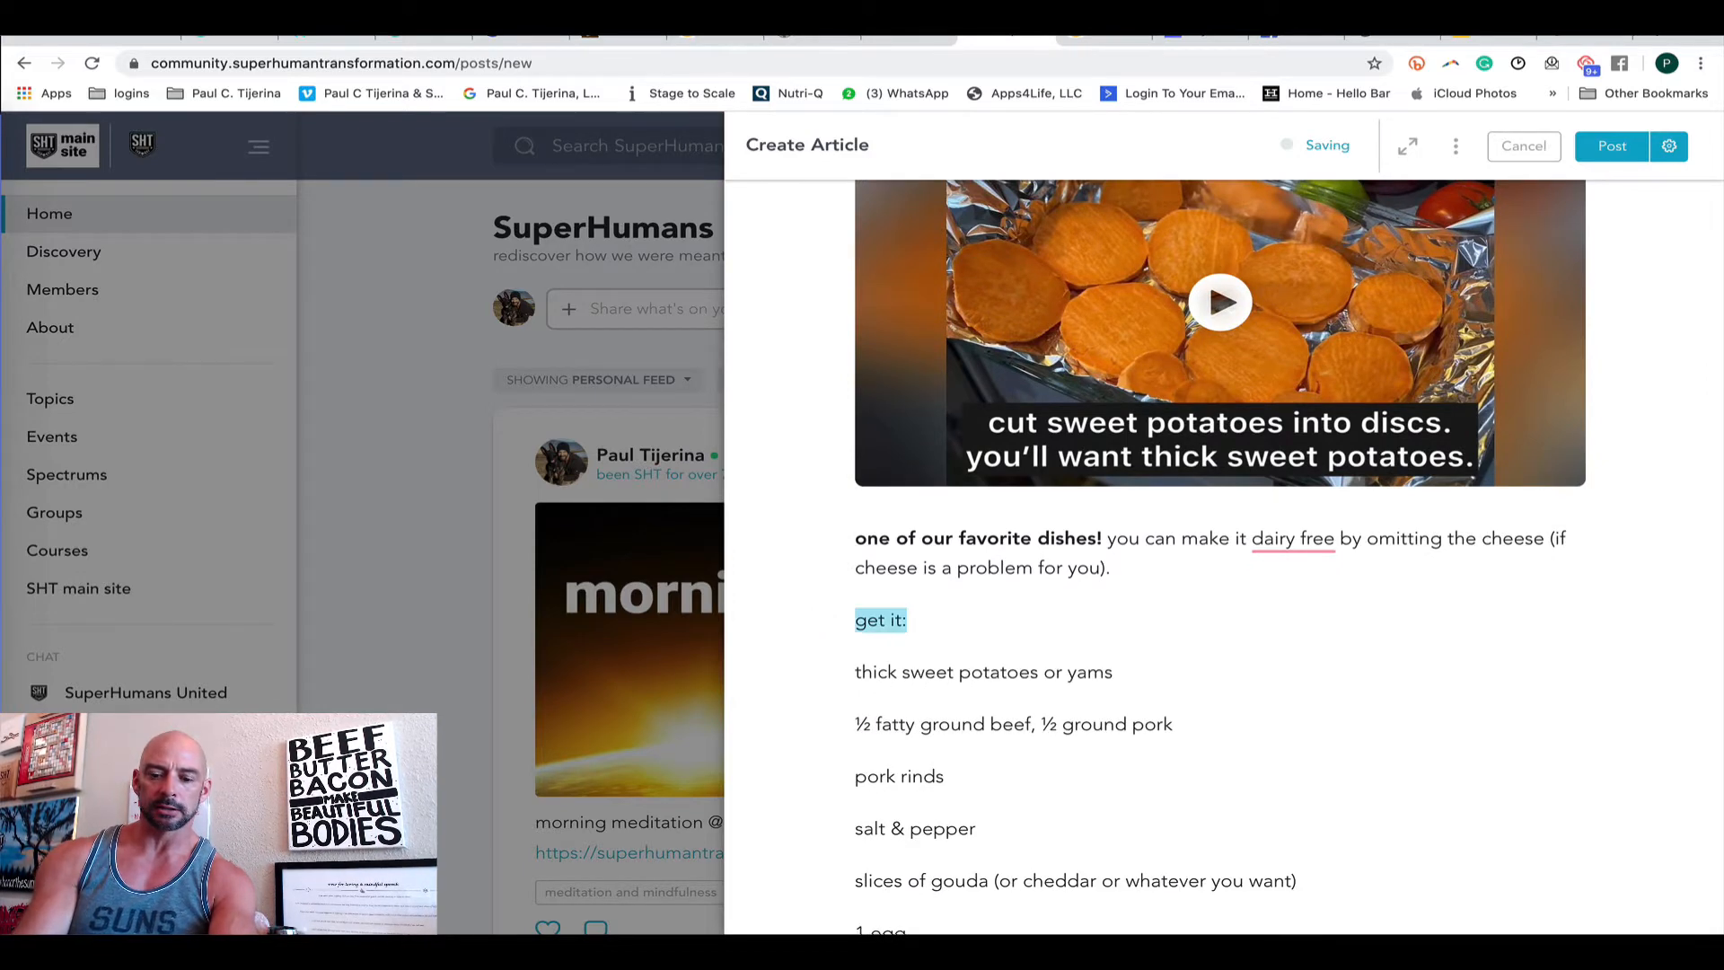
{"action": "key", "text": "BackSpace"}
{"action": "type", "text": "ingrd"}
{"action": "key", "text": "BackSpace"}
{"action": "type", "text": "edi"}
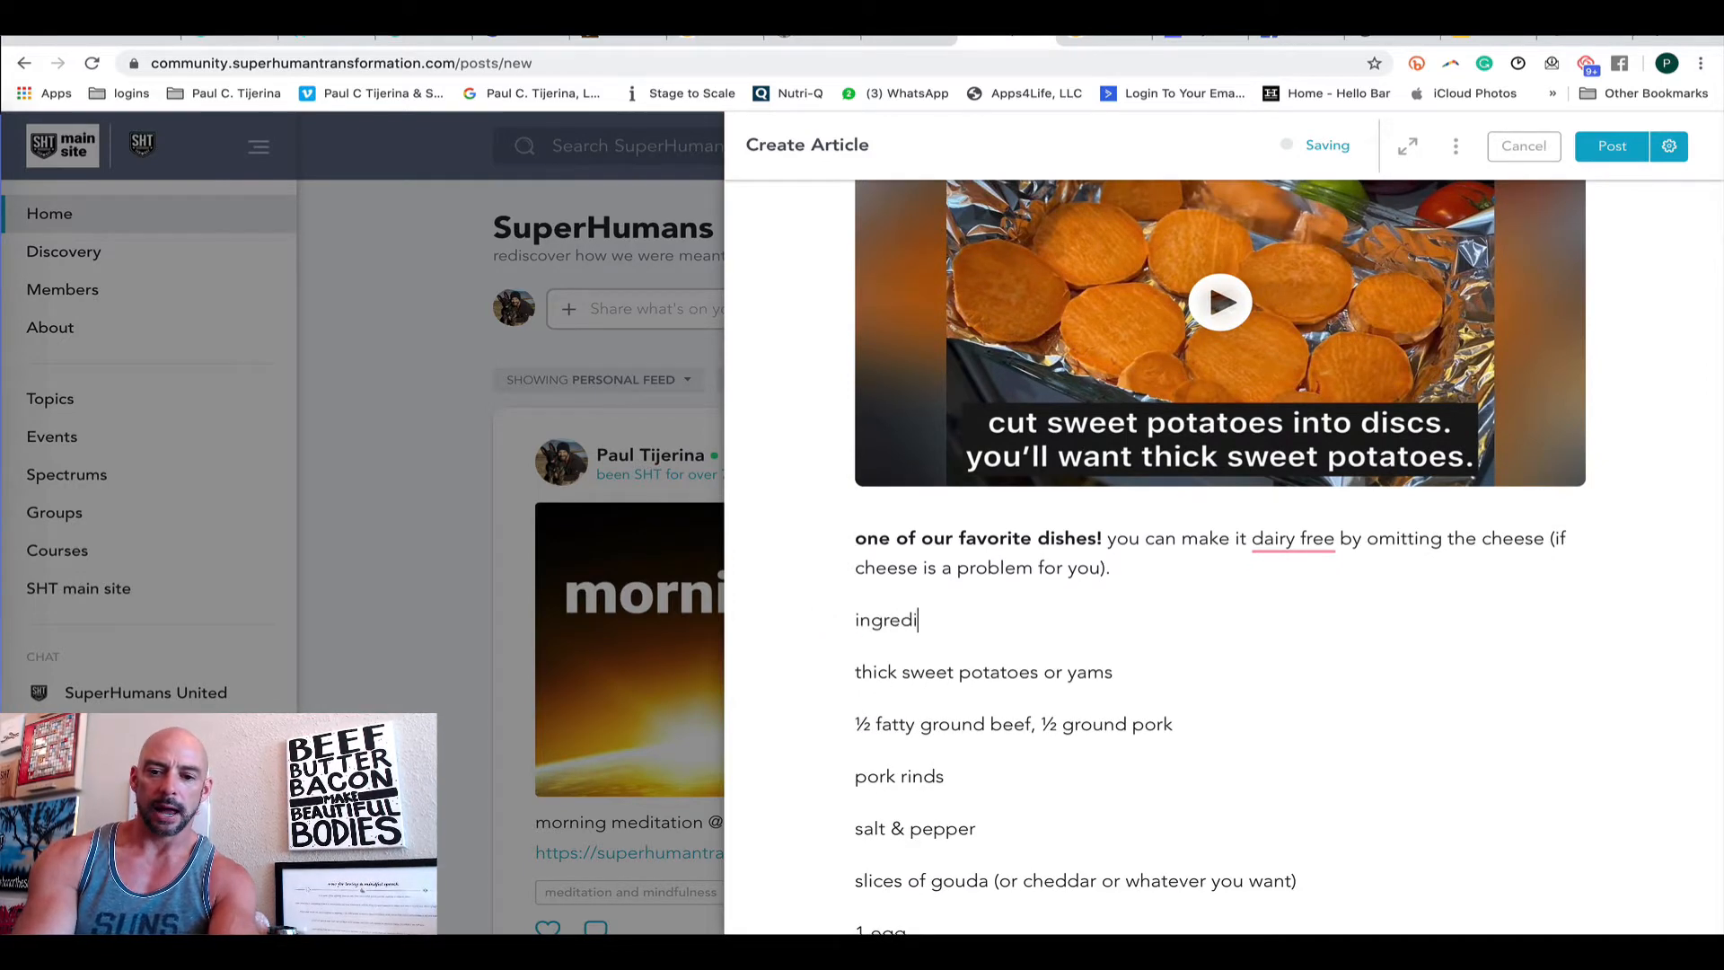
{"action": "type", "text": "ents:"}
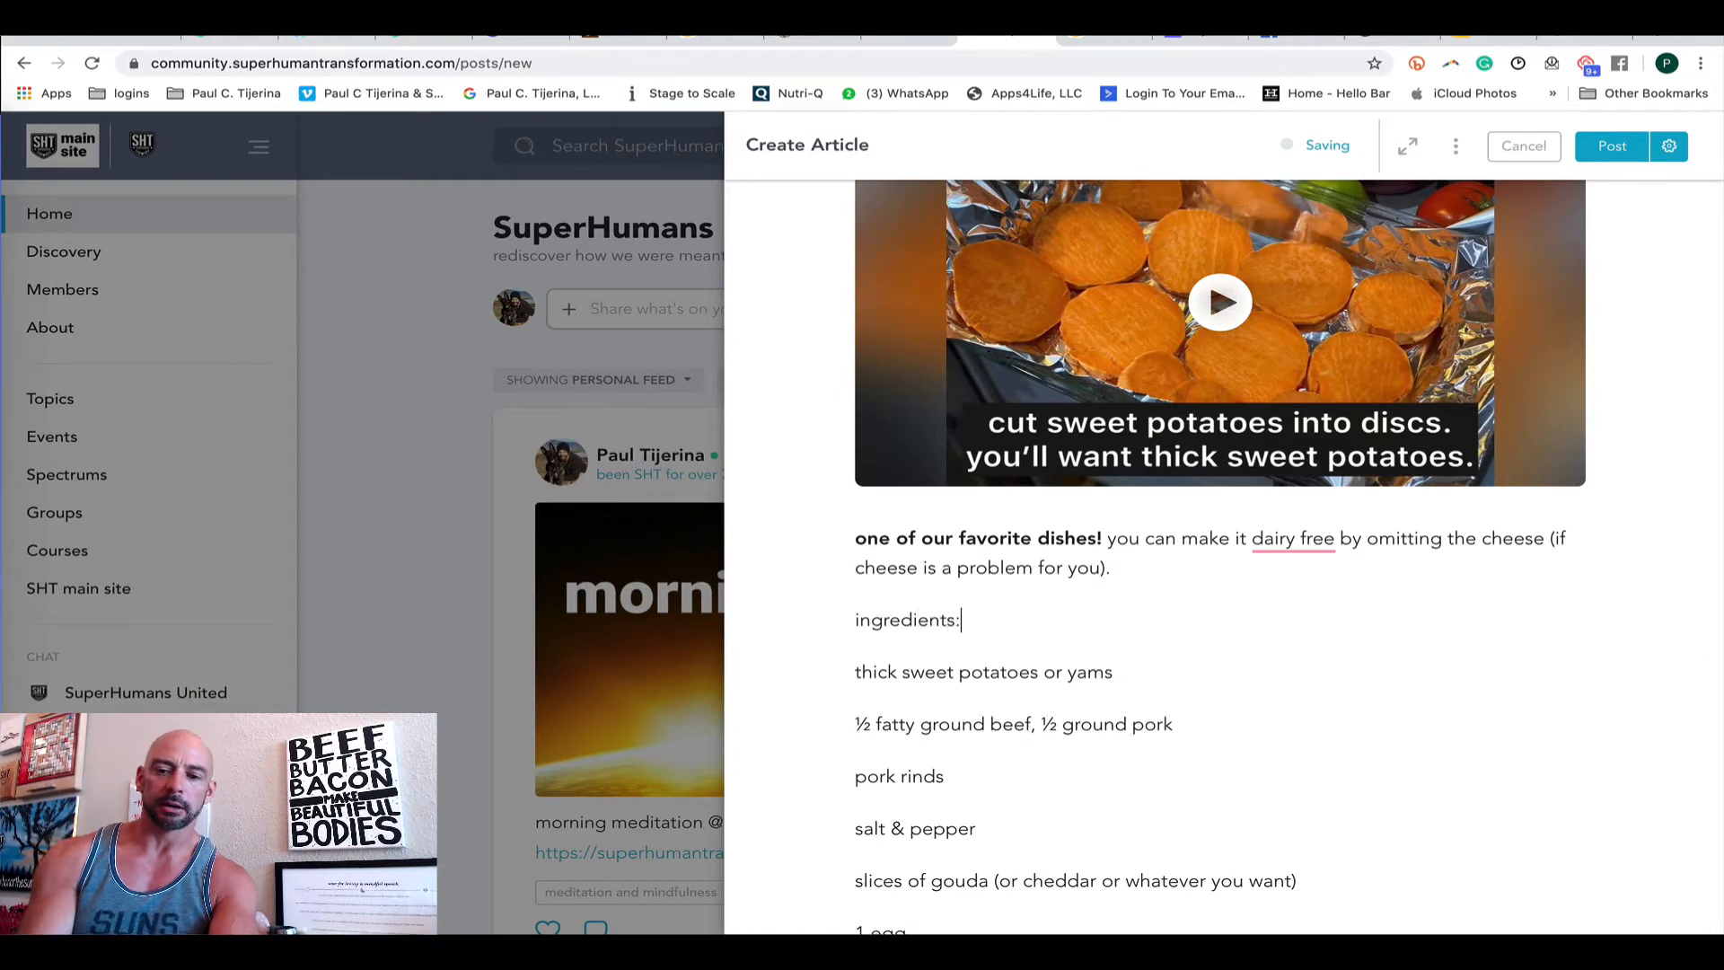
Step: Format the "ingredients:" line as an H2 heading
{"action": "key", "text": "shift+Home"}
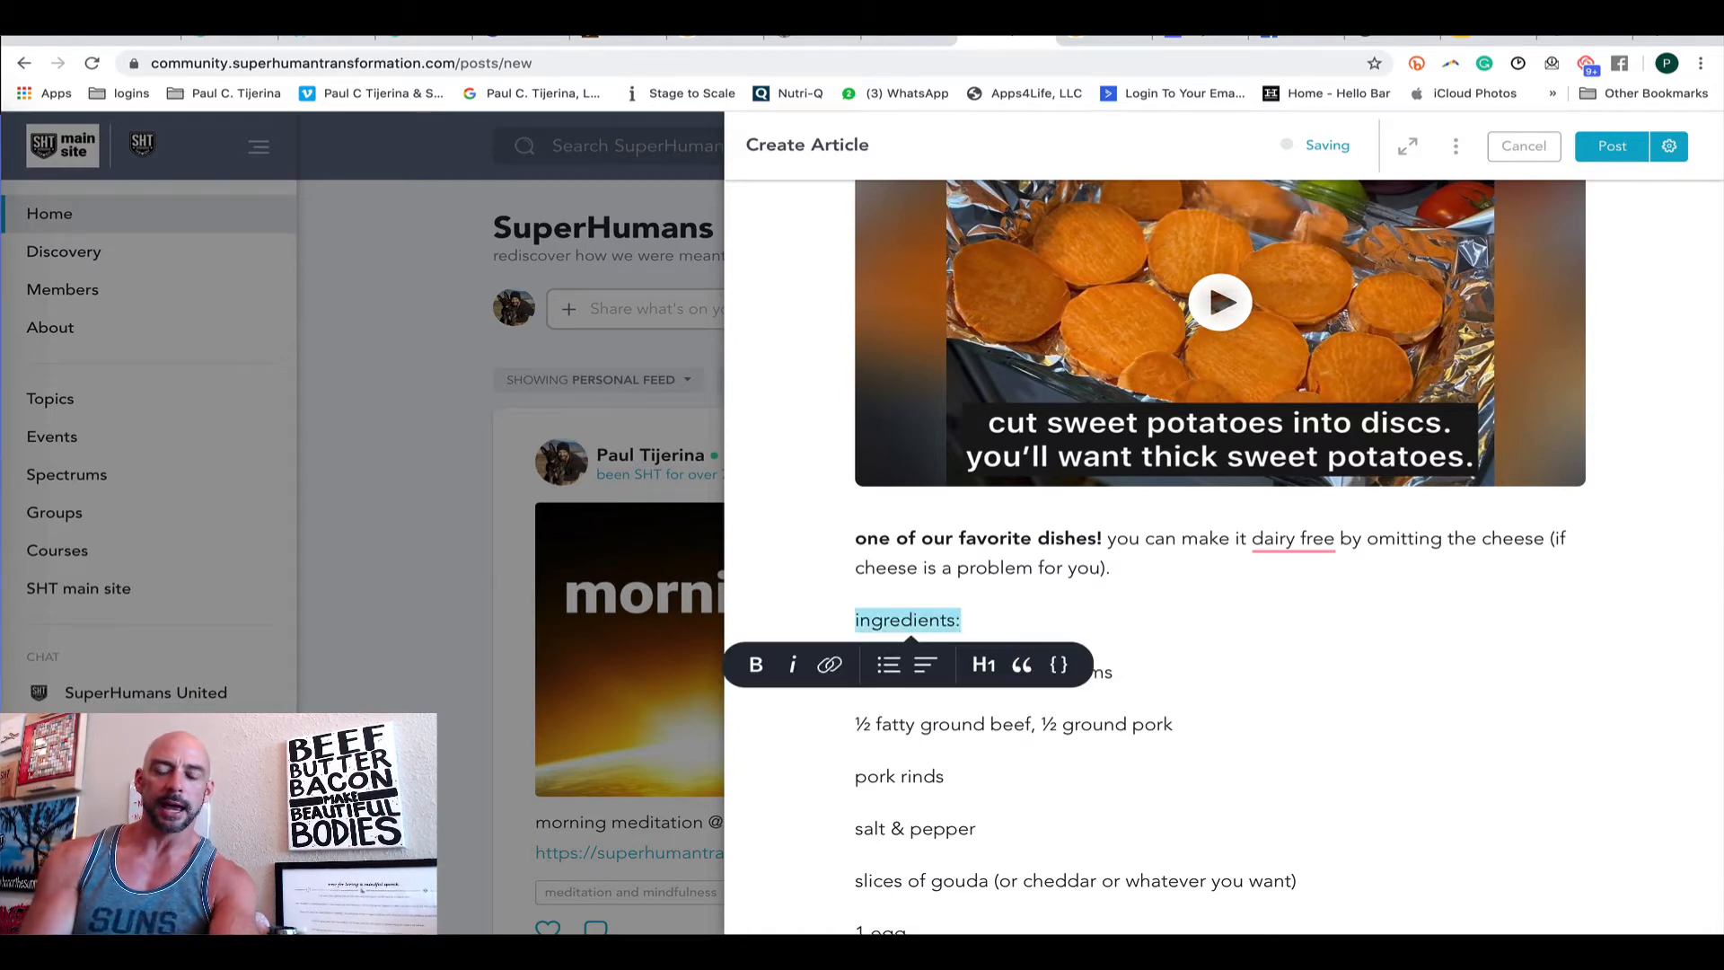
{"action": "left_click", "coordinate": [984, 667]}
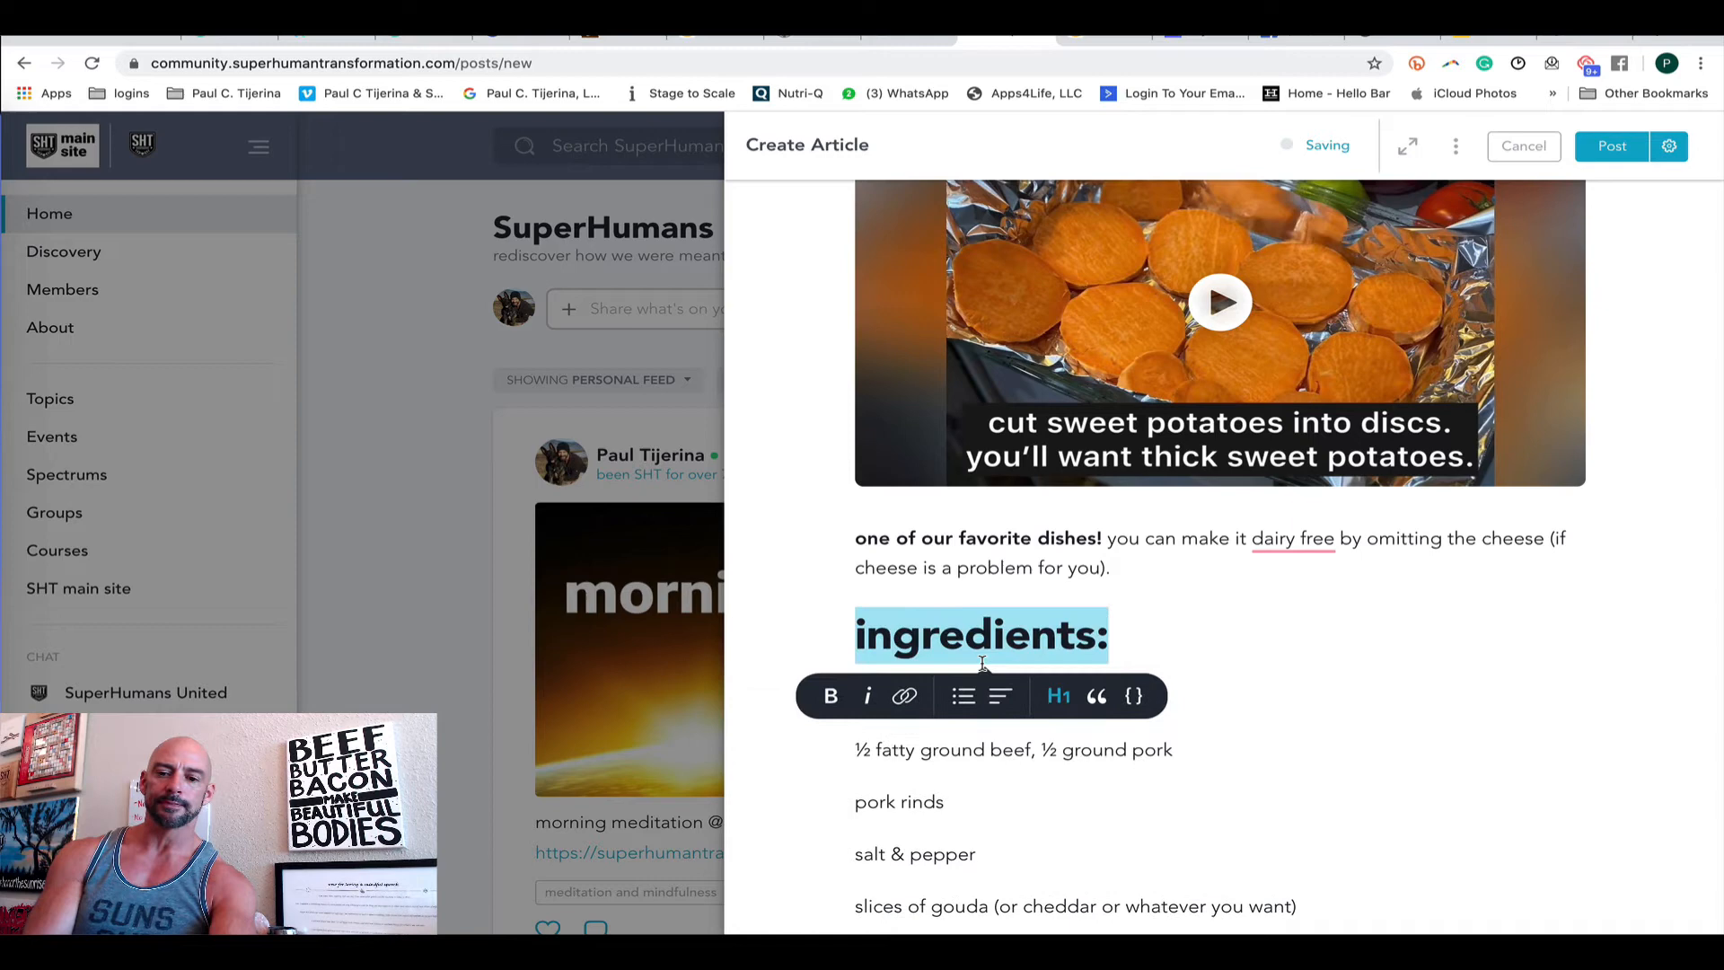
{"action": "left_click", "coordinate": [1061, 700]}
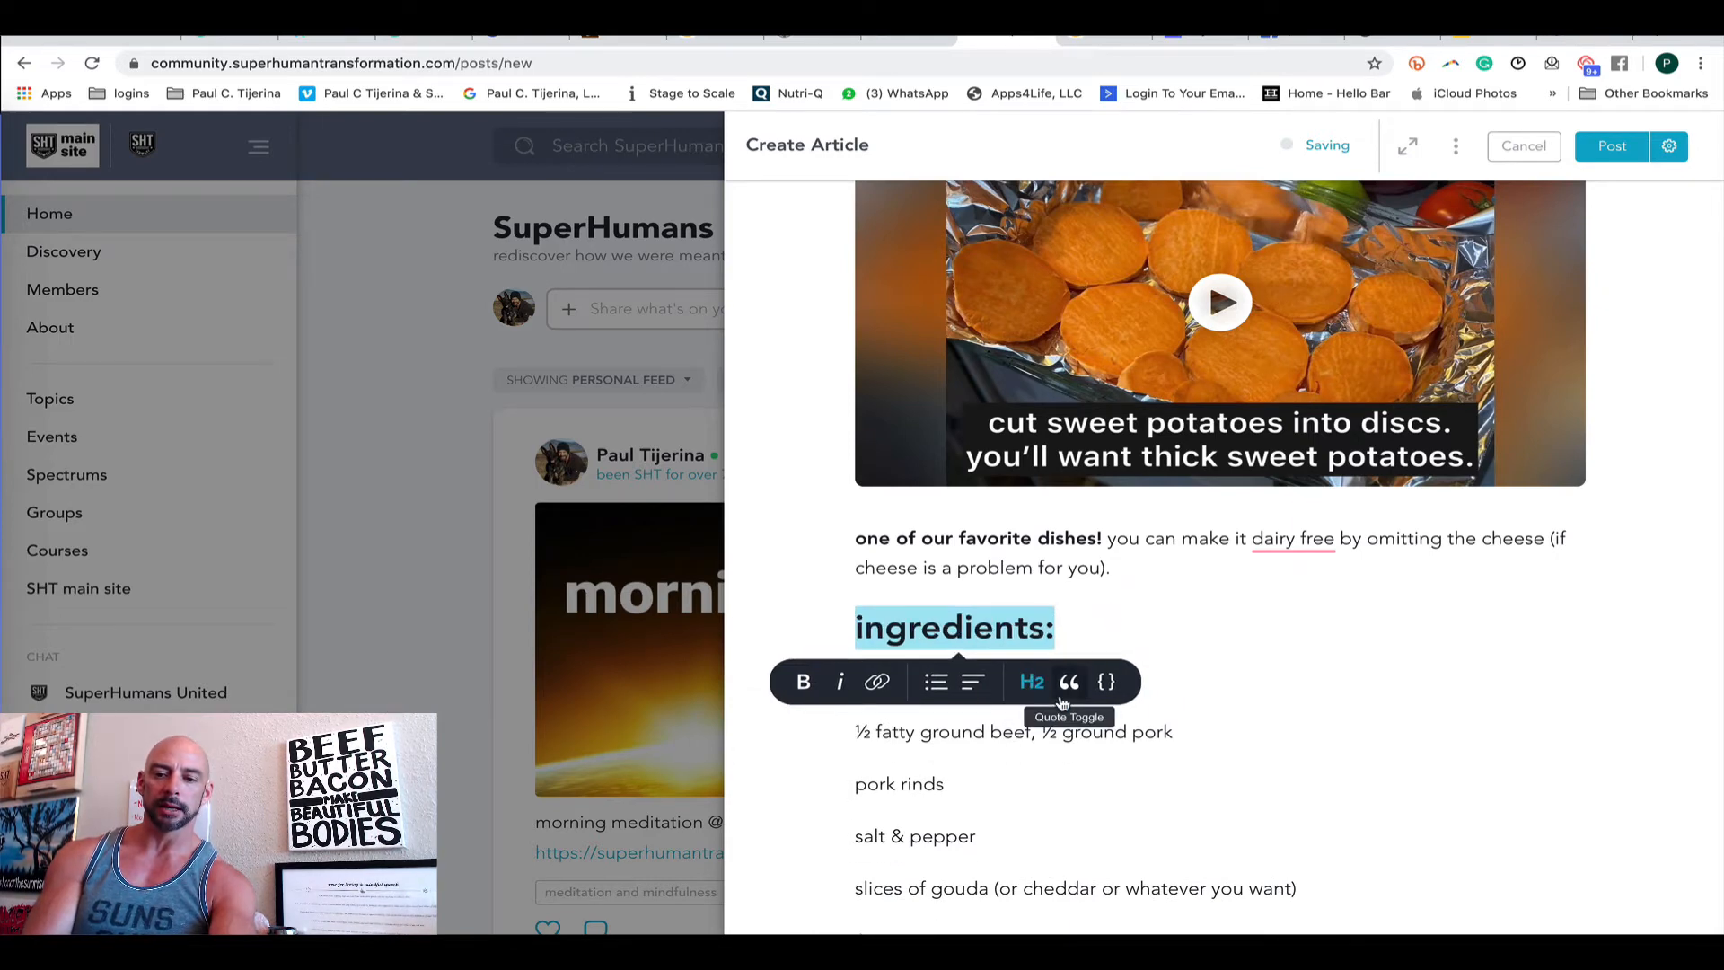
Step: Change the "ingredients:" heading to H3
{"action": "left_click", "coordinate": [1031, 685]}
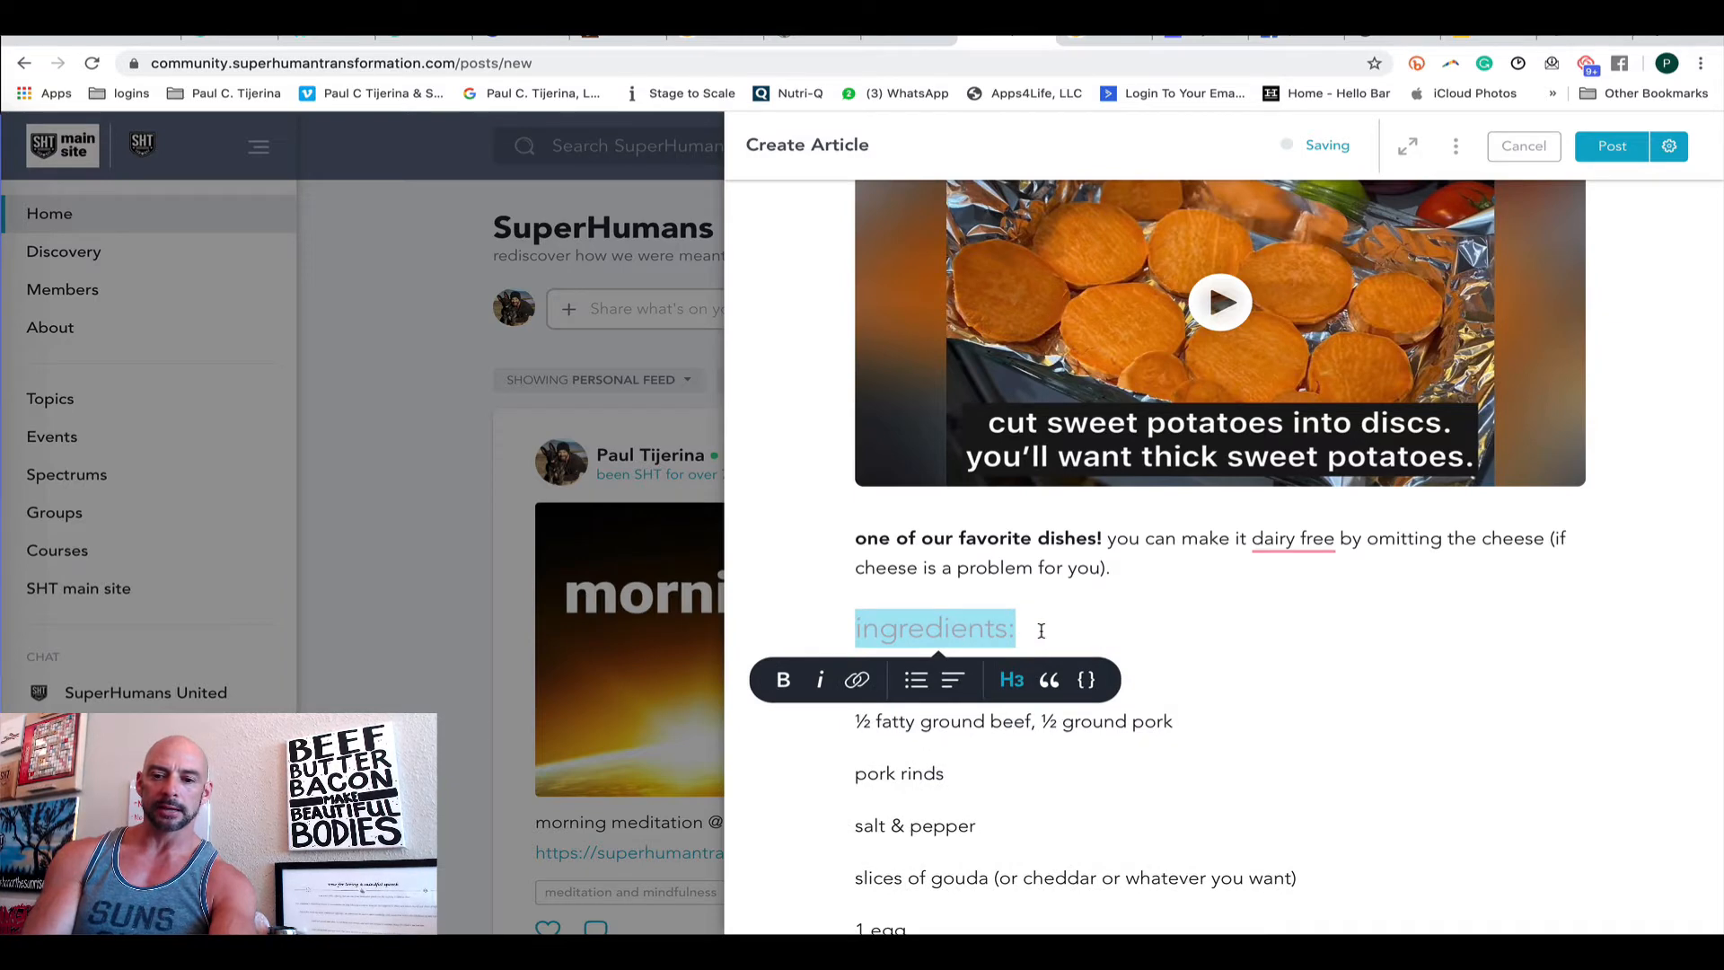
{"action": "left_click", "coordinate": [1041, 630]}
{"action": "left_click", "coordinate": [922, 669]}
Step: Format the ingredient lines from "thick sweet potatoes or yams" through "bacon" as a bulleted list
{"action": "scroll", "coordinate": [912, 676], "scroll_direction": "down", "scroll_amount": 3}
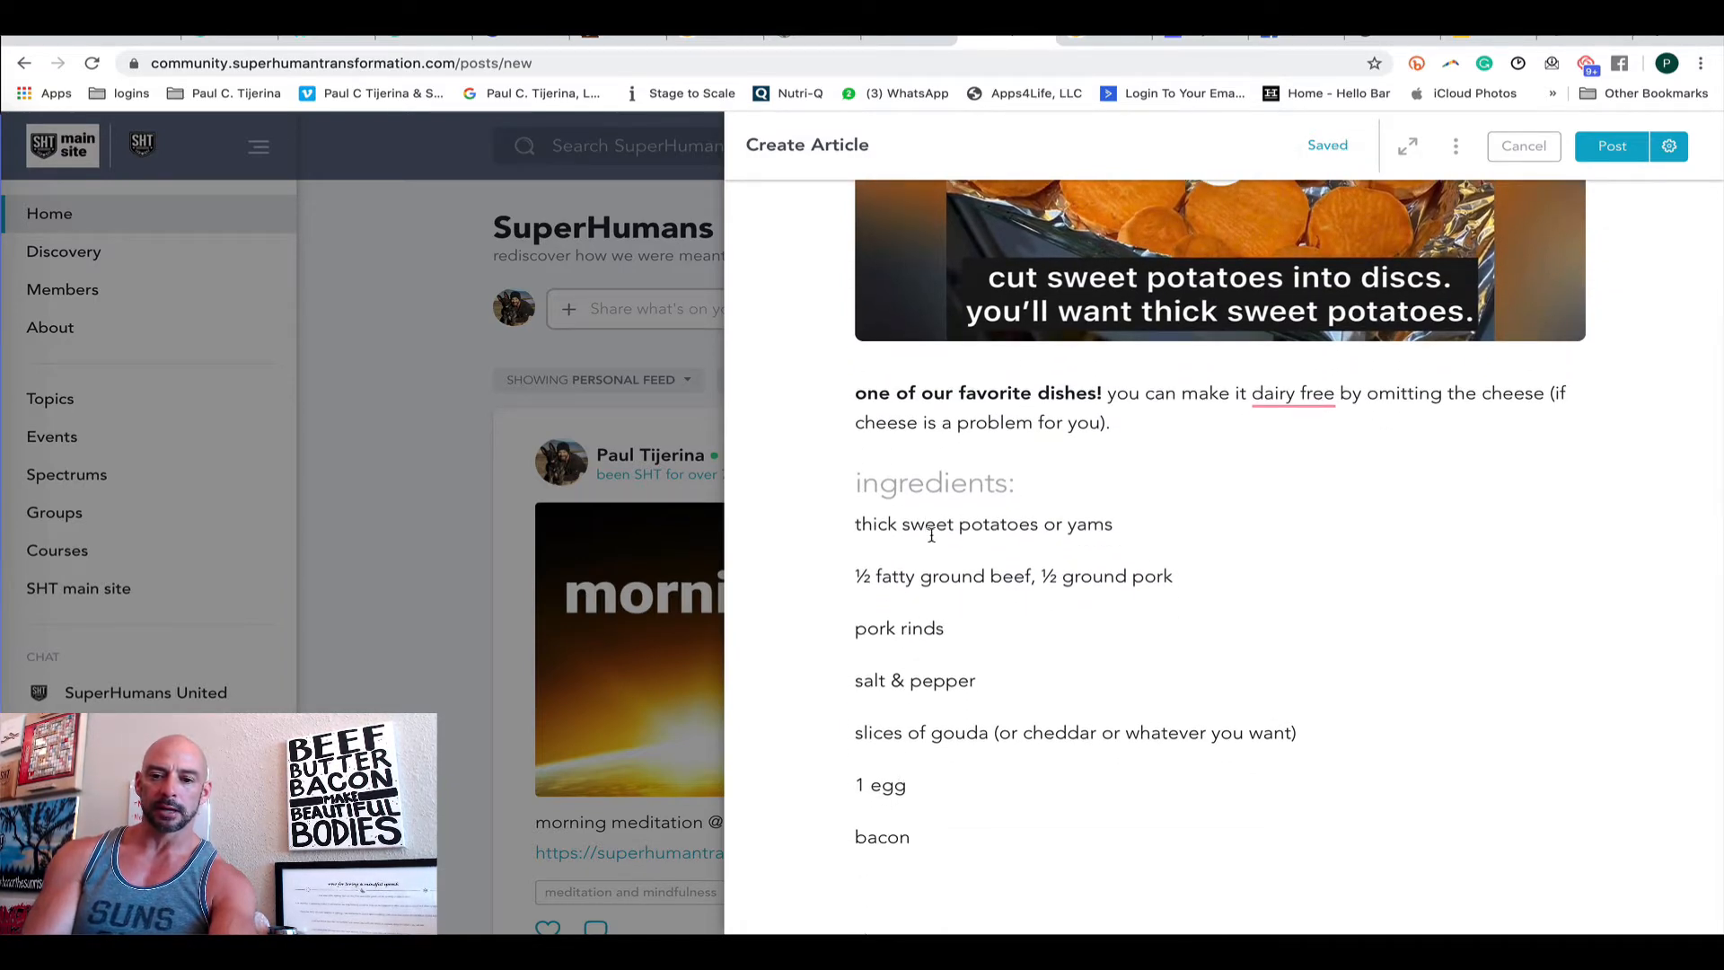
{"action": "left_click_drag", "start_coordinate": [912, 523], "coordinate": [895, 853]}
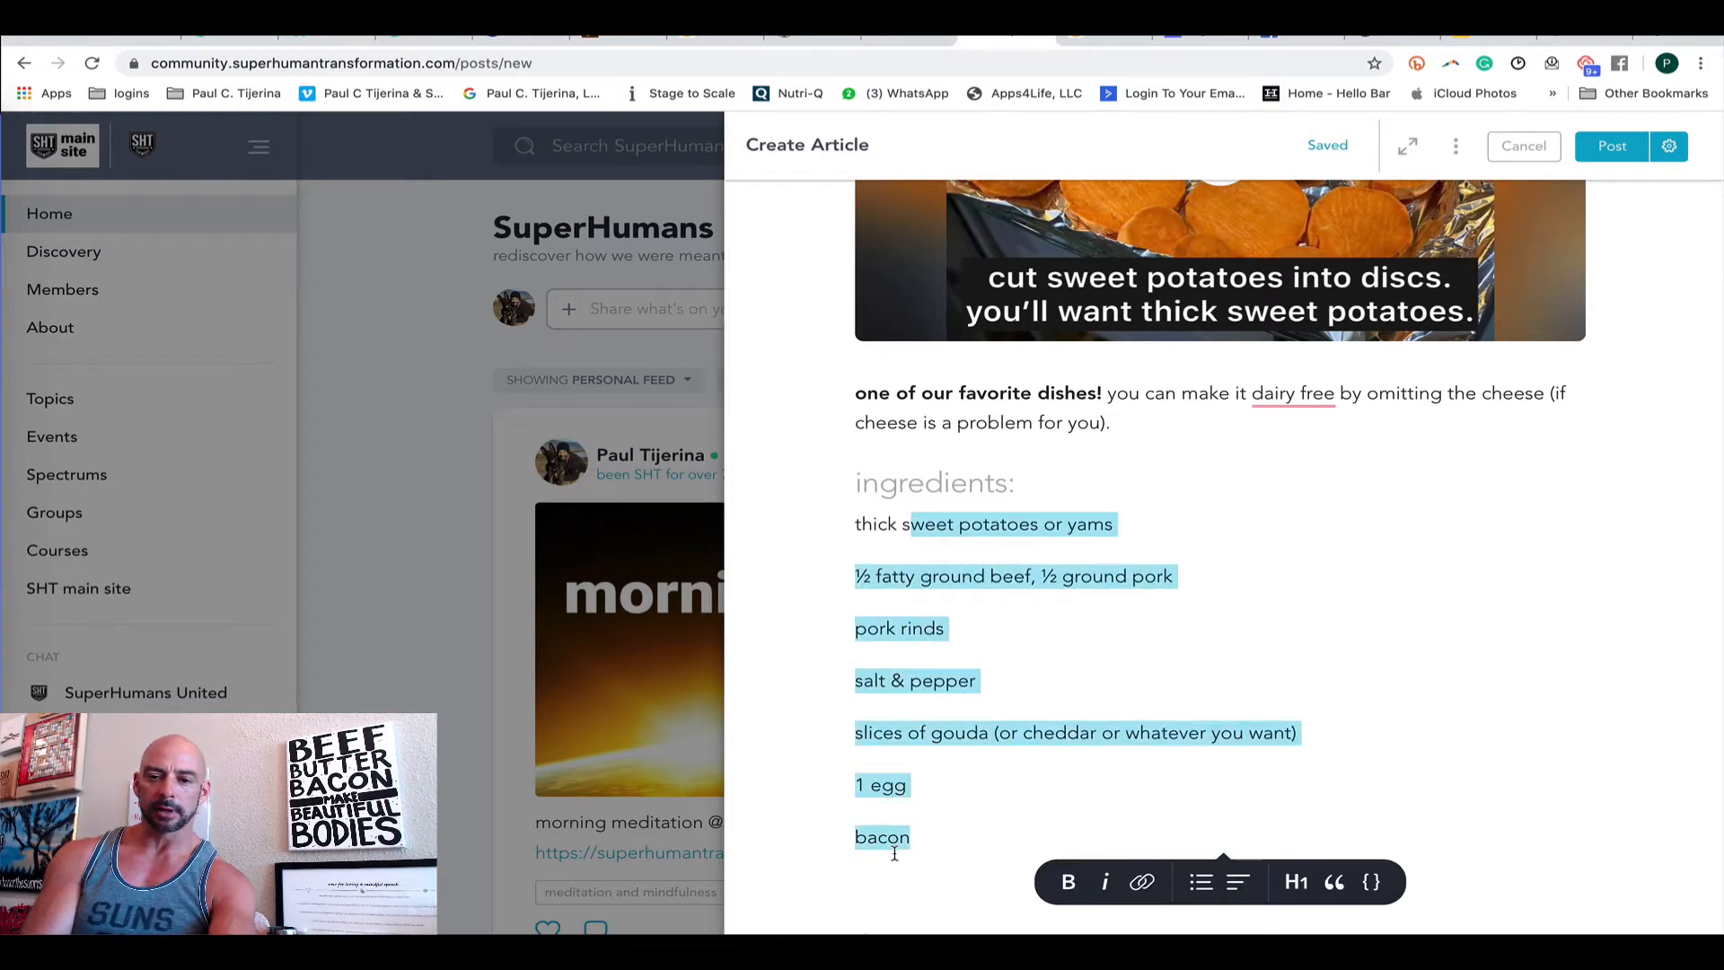
{"action": "left_click", "coordinate": [1204, 887]}
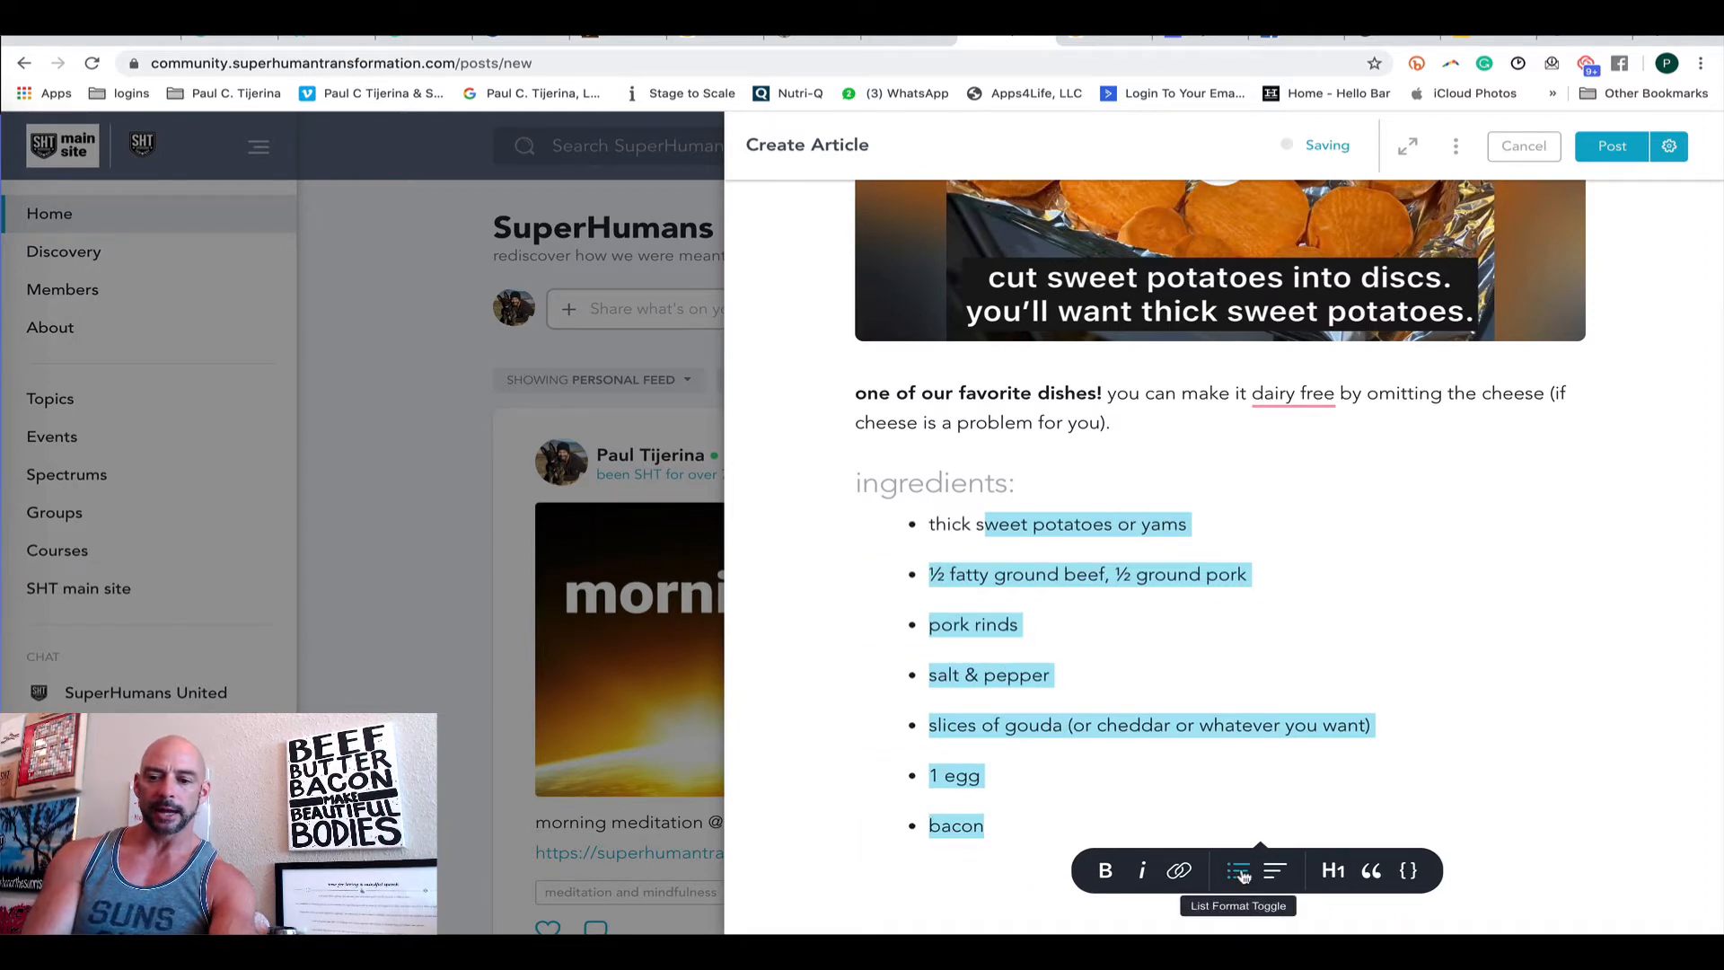
{"action": "left_click", "coordinate": [1240, 872]}
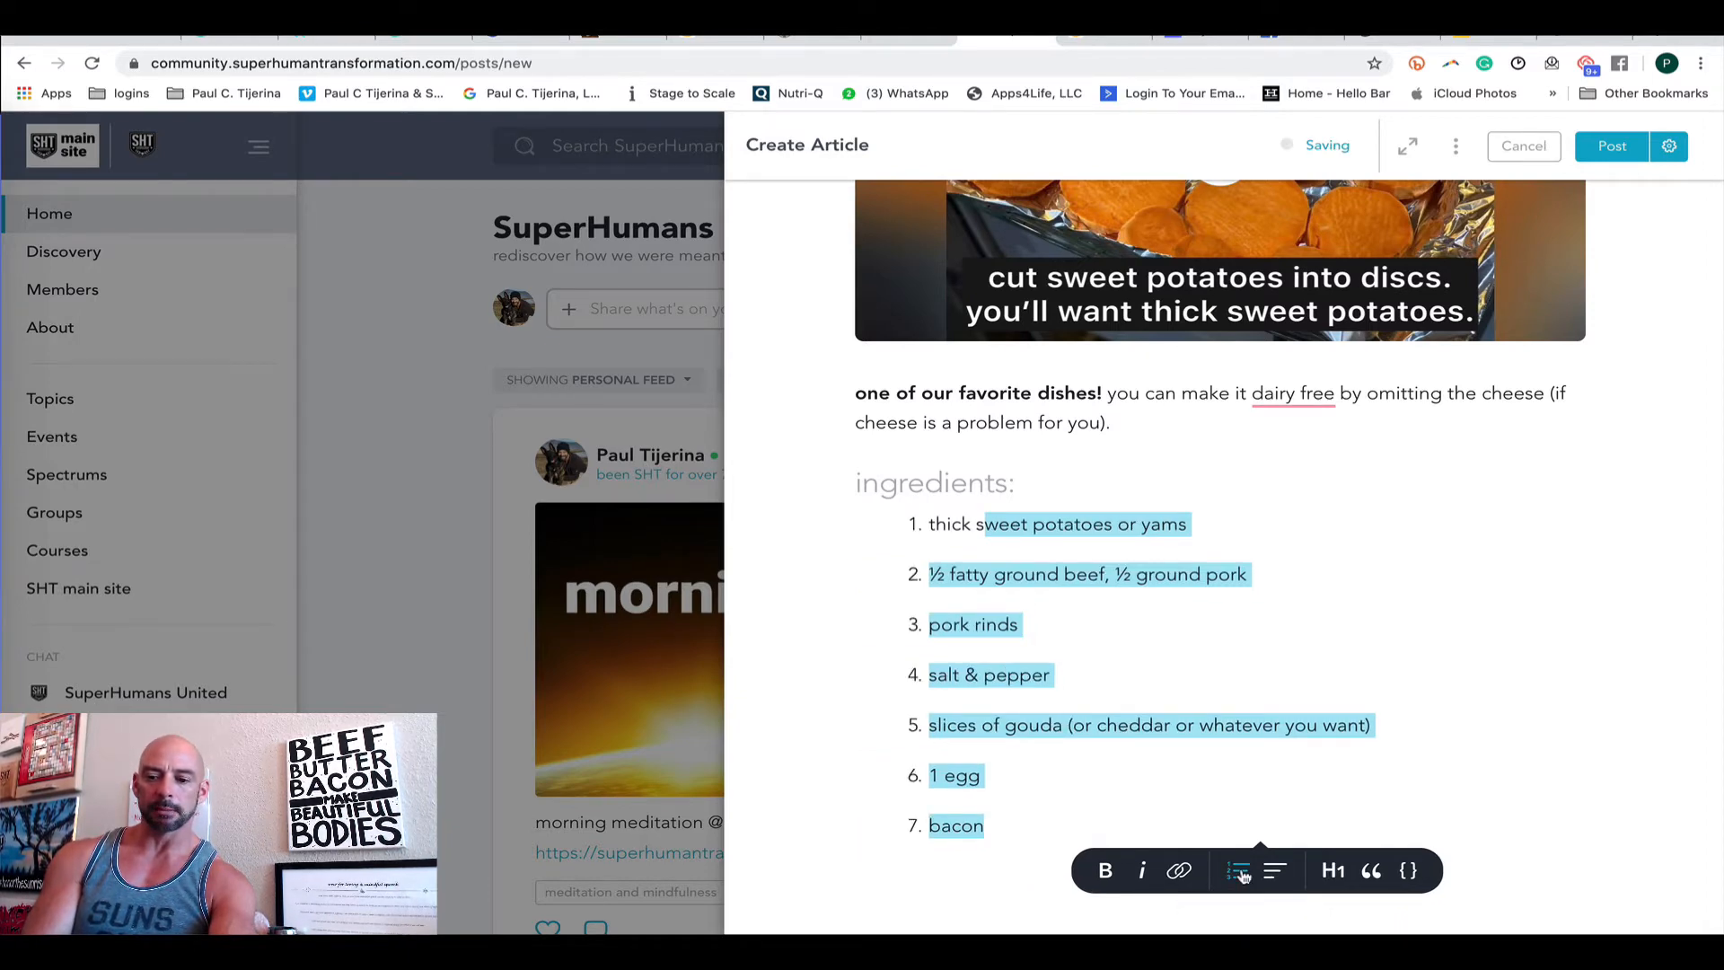
{"action": "left_click", "coordinate": [1242, 874]}
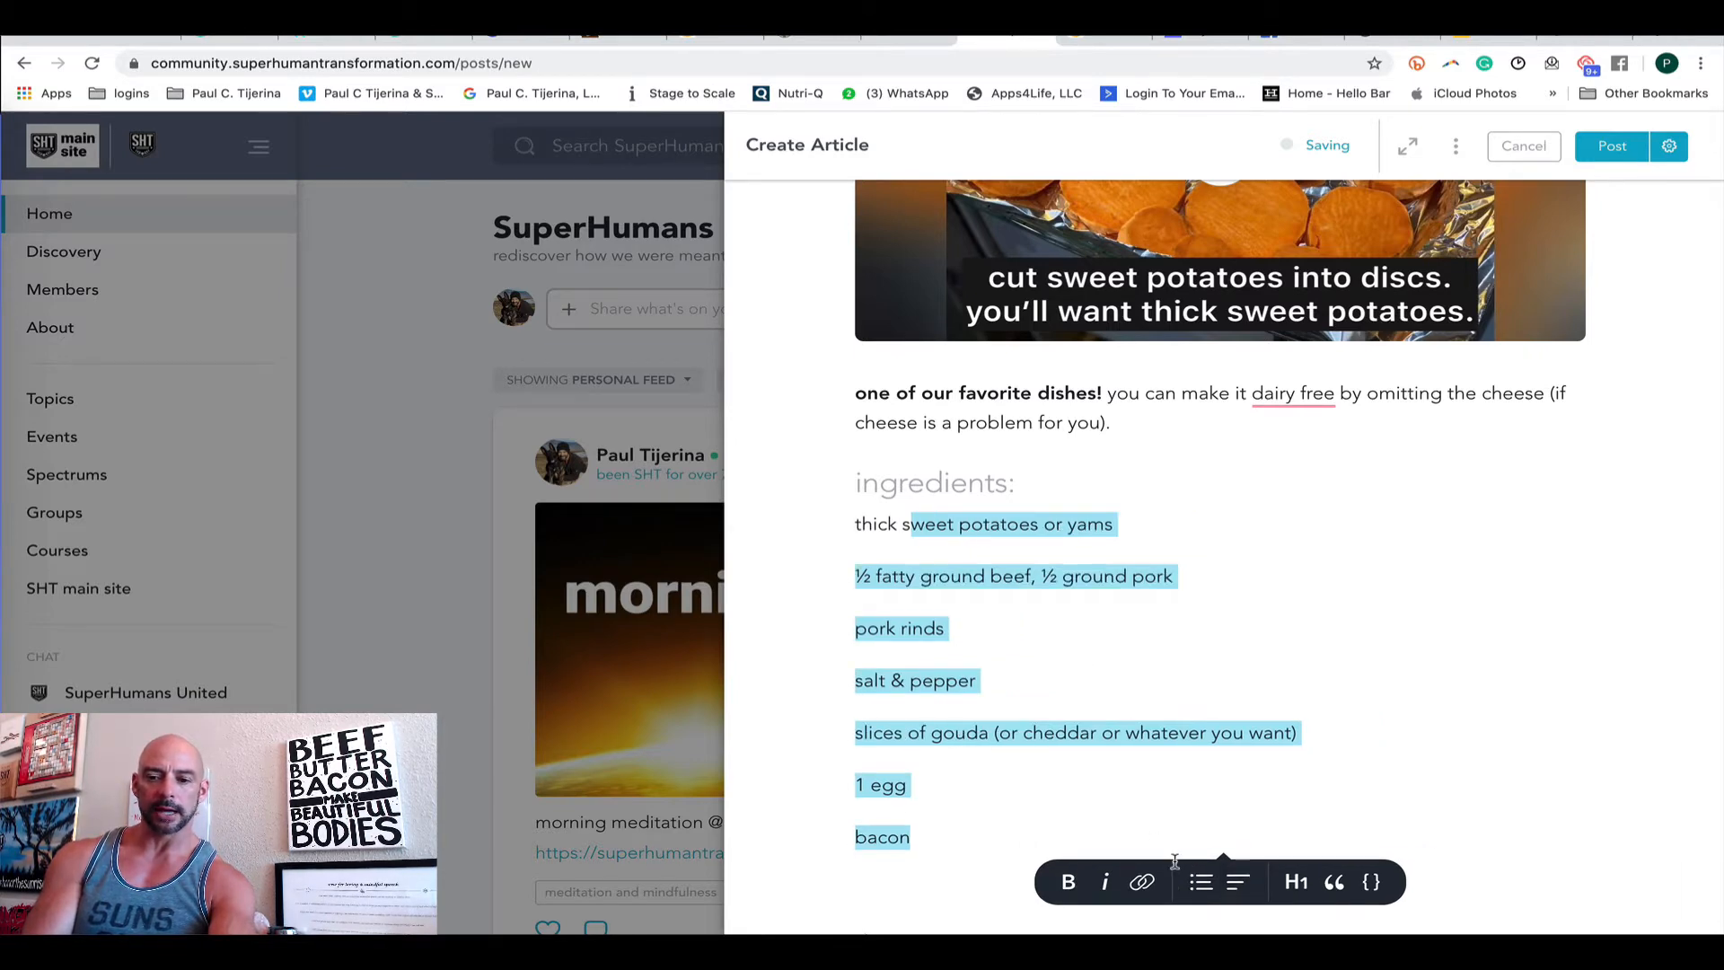
{"action": "left_click", "coordinate": [1202, 882]}
{"action": "left_click", "coordinate": [1083, 525]}
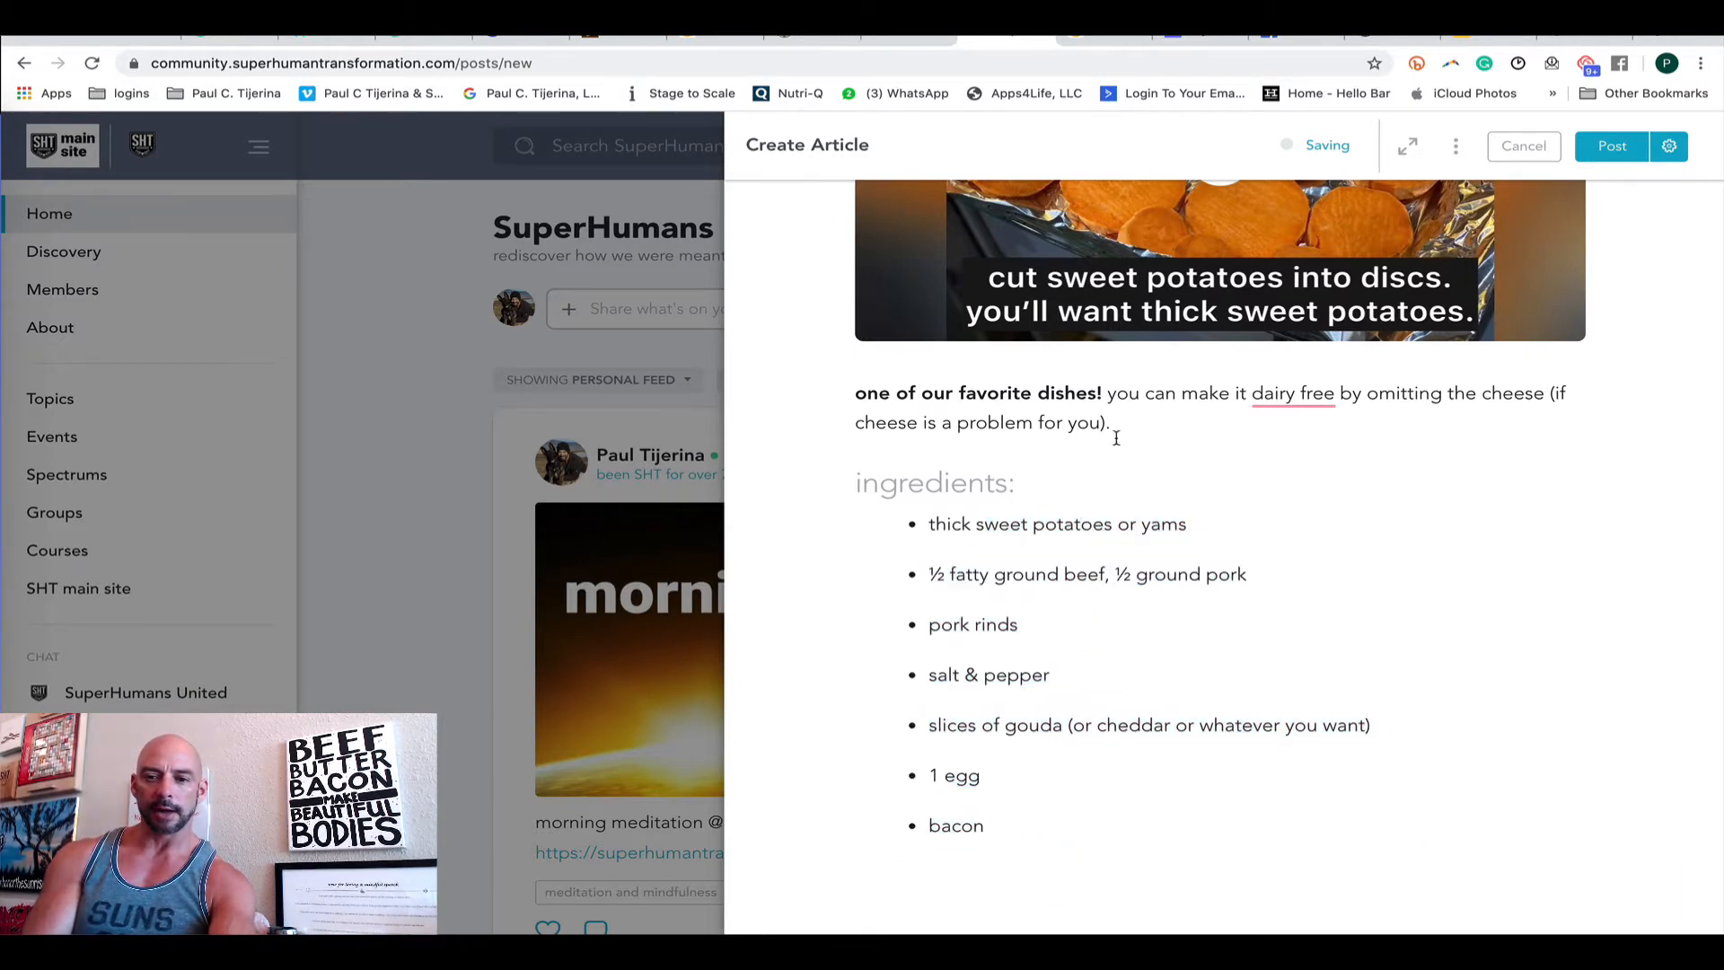
Step: Format the "do it:" line as an H3 heading
{"action": "scroll", "coordinate": [1089, 493], "scroll_direction": "down", "scroll_amount": 3}
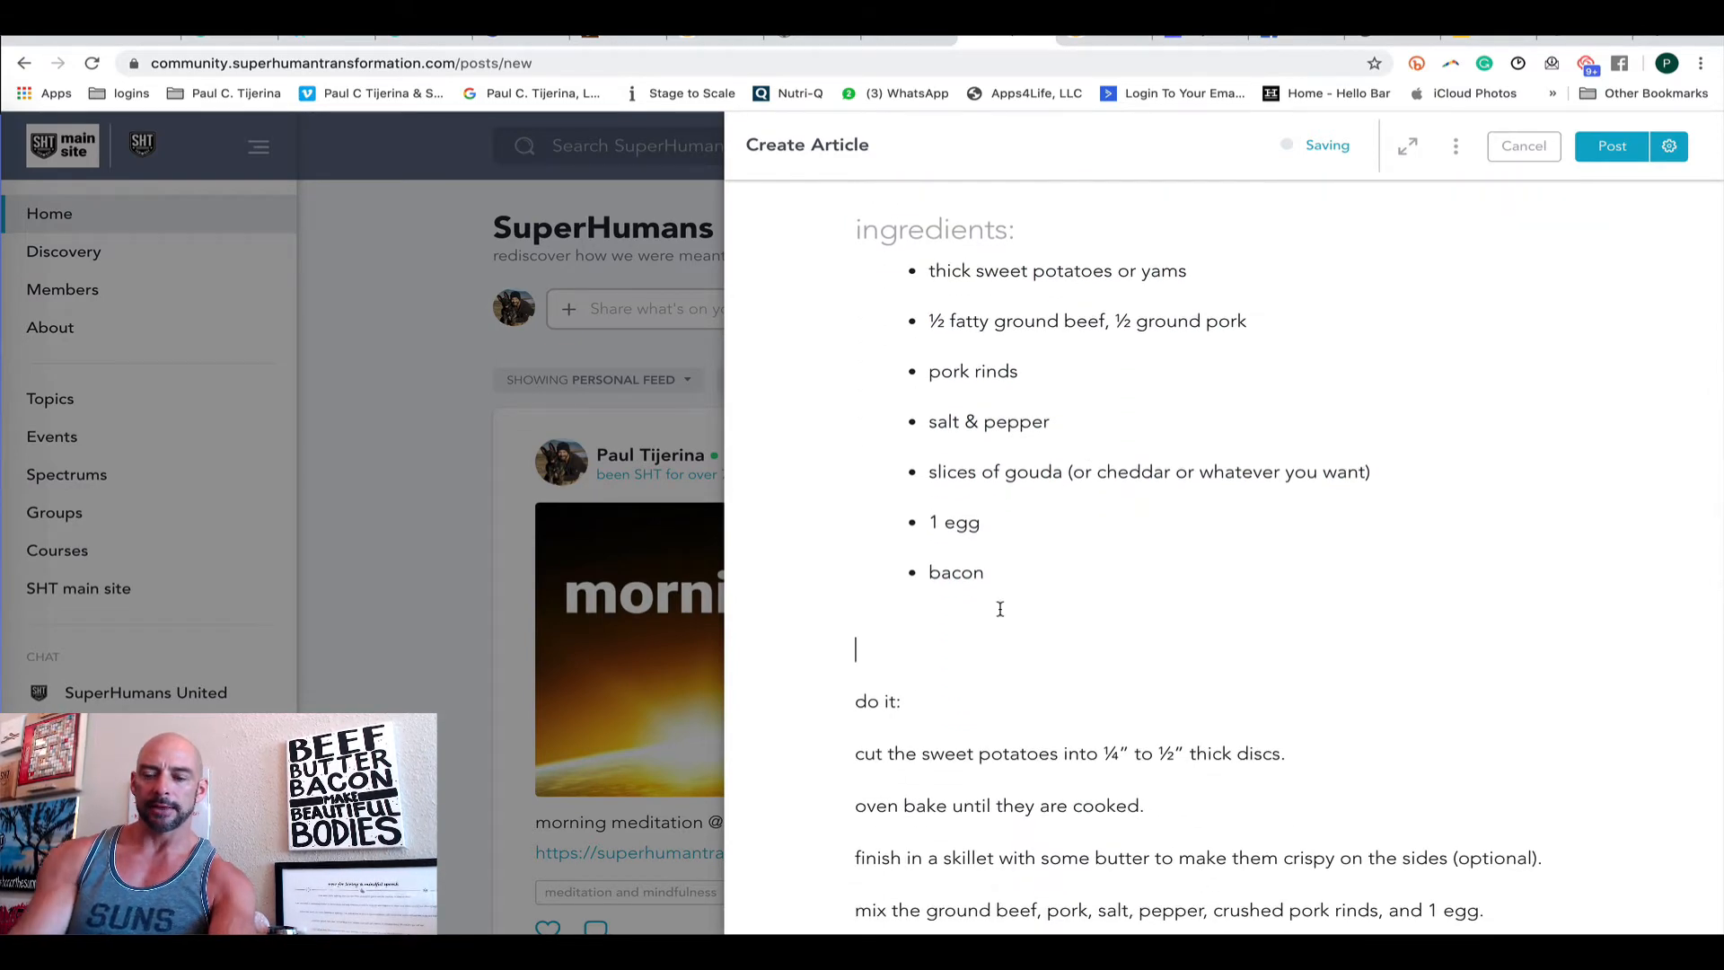
{"action": "triple_click", "coordinate": [877, 702]}
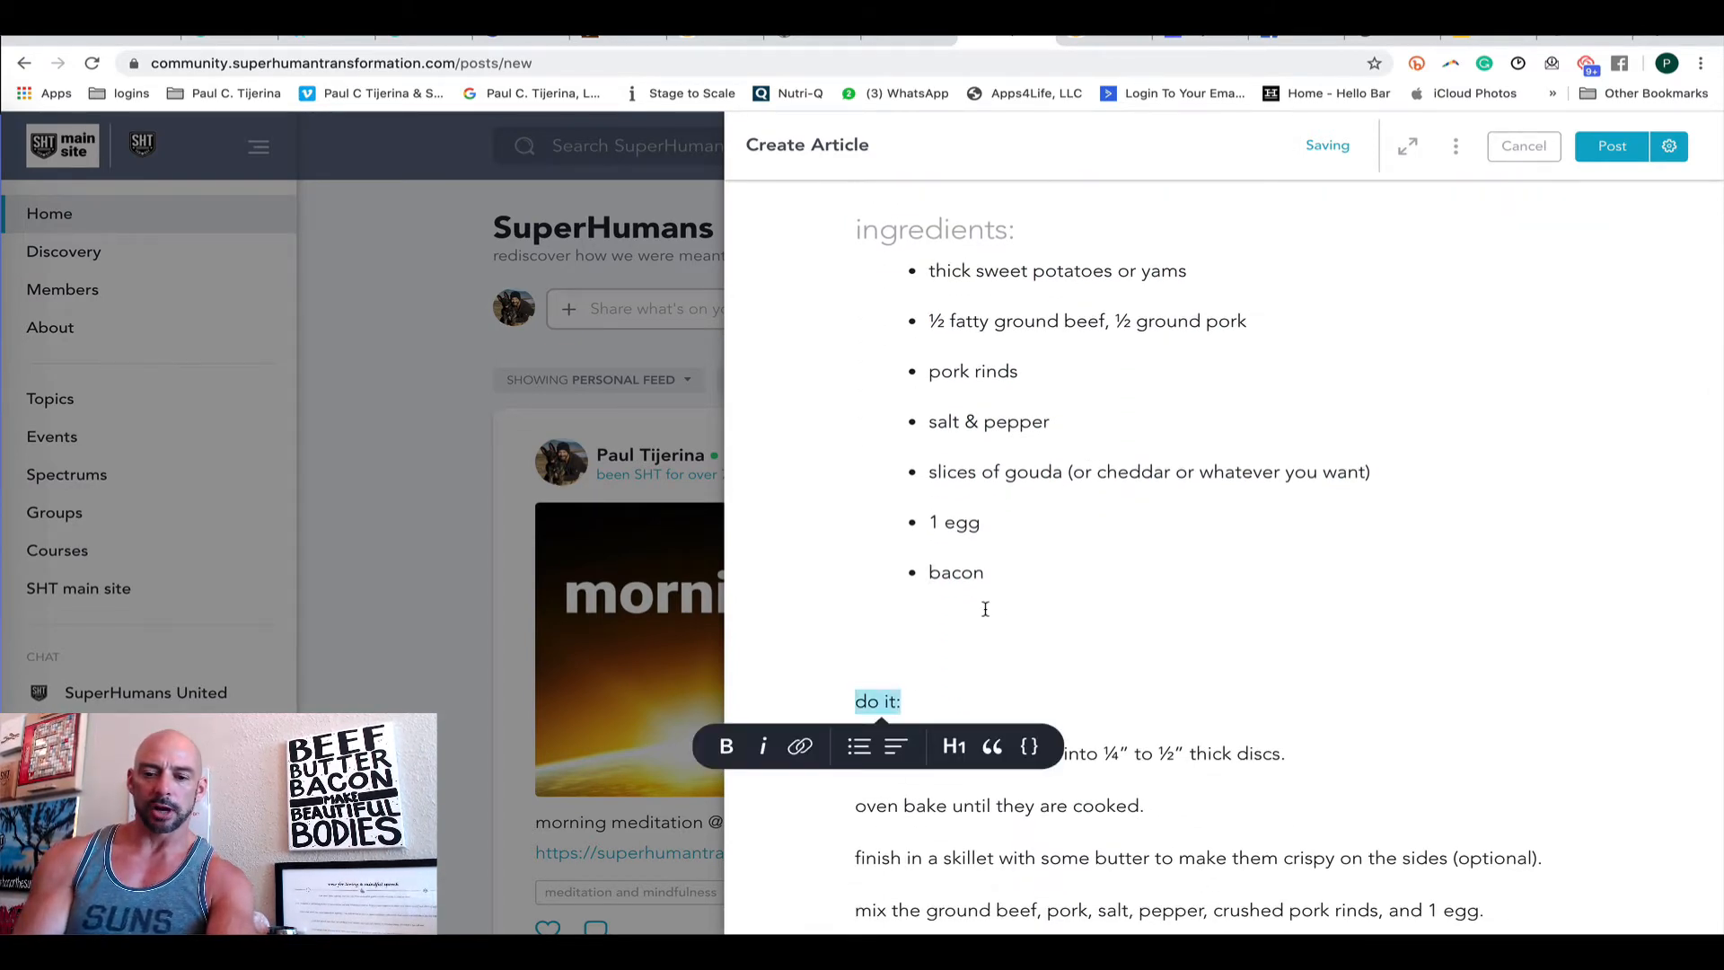
{"action": "left_click", "coordinate": [954, 748]}
{"action": "left_click", "coordinate": [985, 775]}
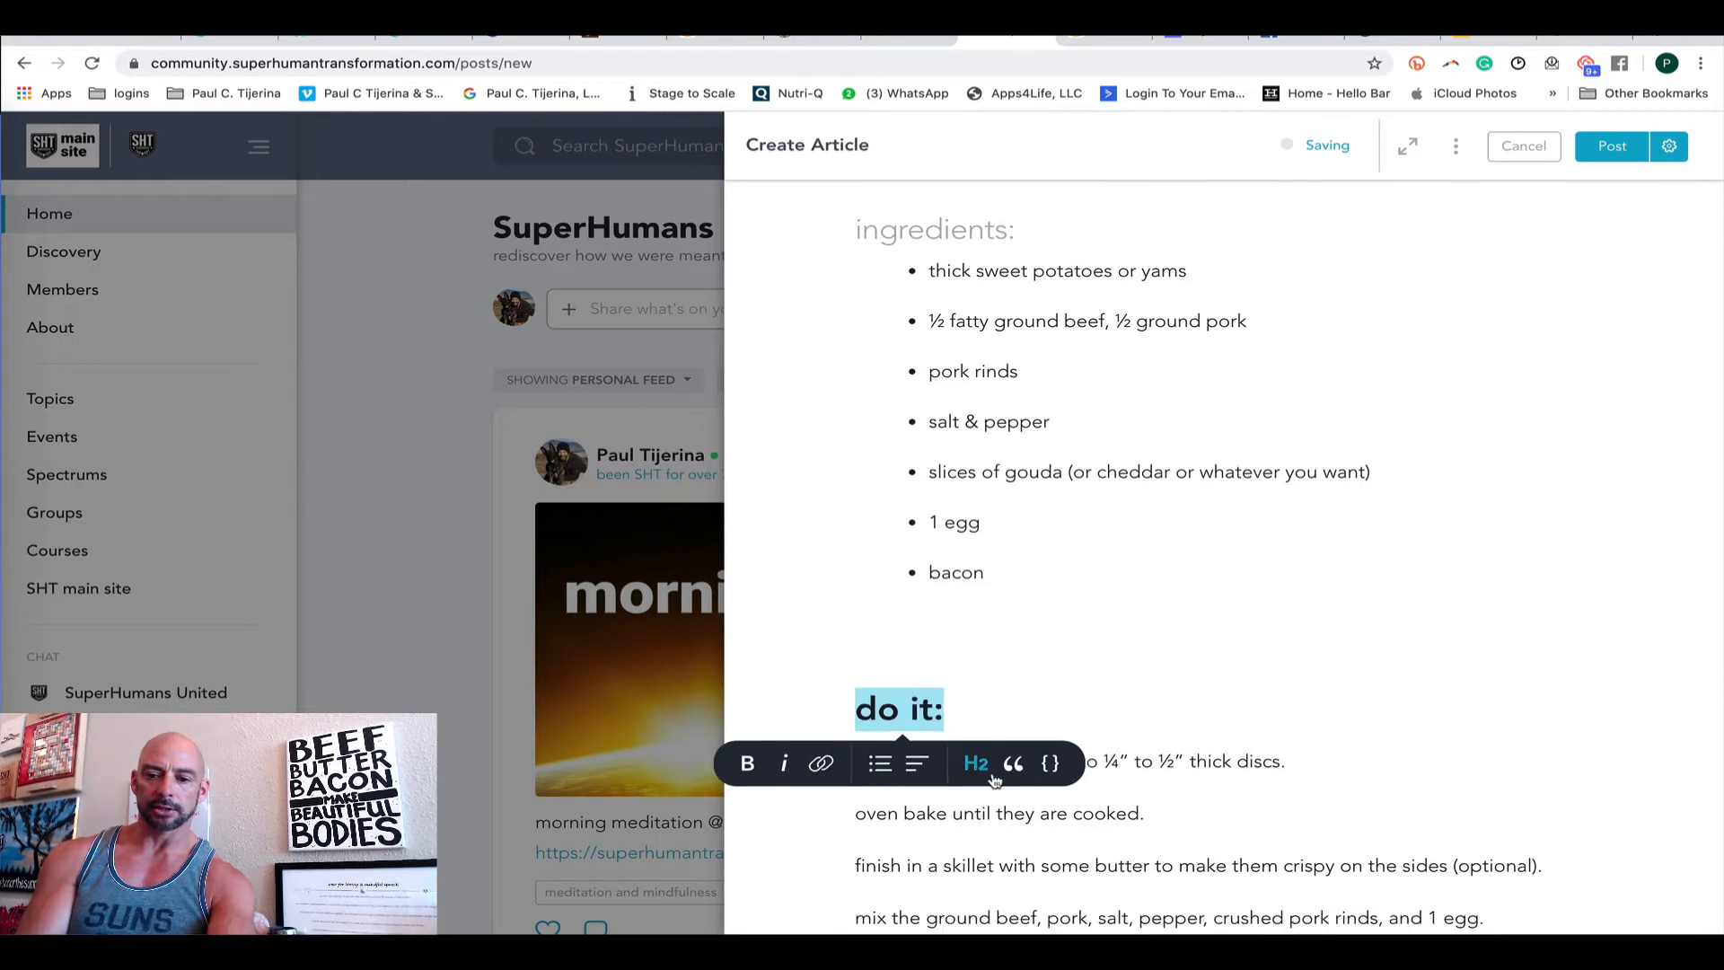
{"action": "left_click", "coordinate": [978, 770]}
{"action": "left_click", "coordinate": [1100, 750]}
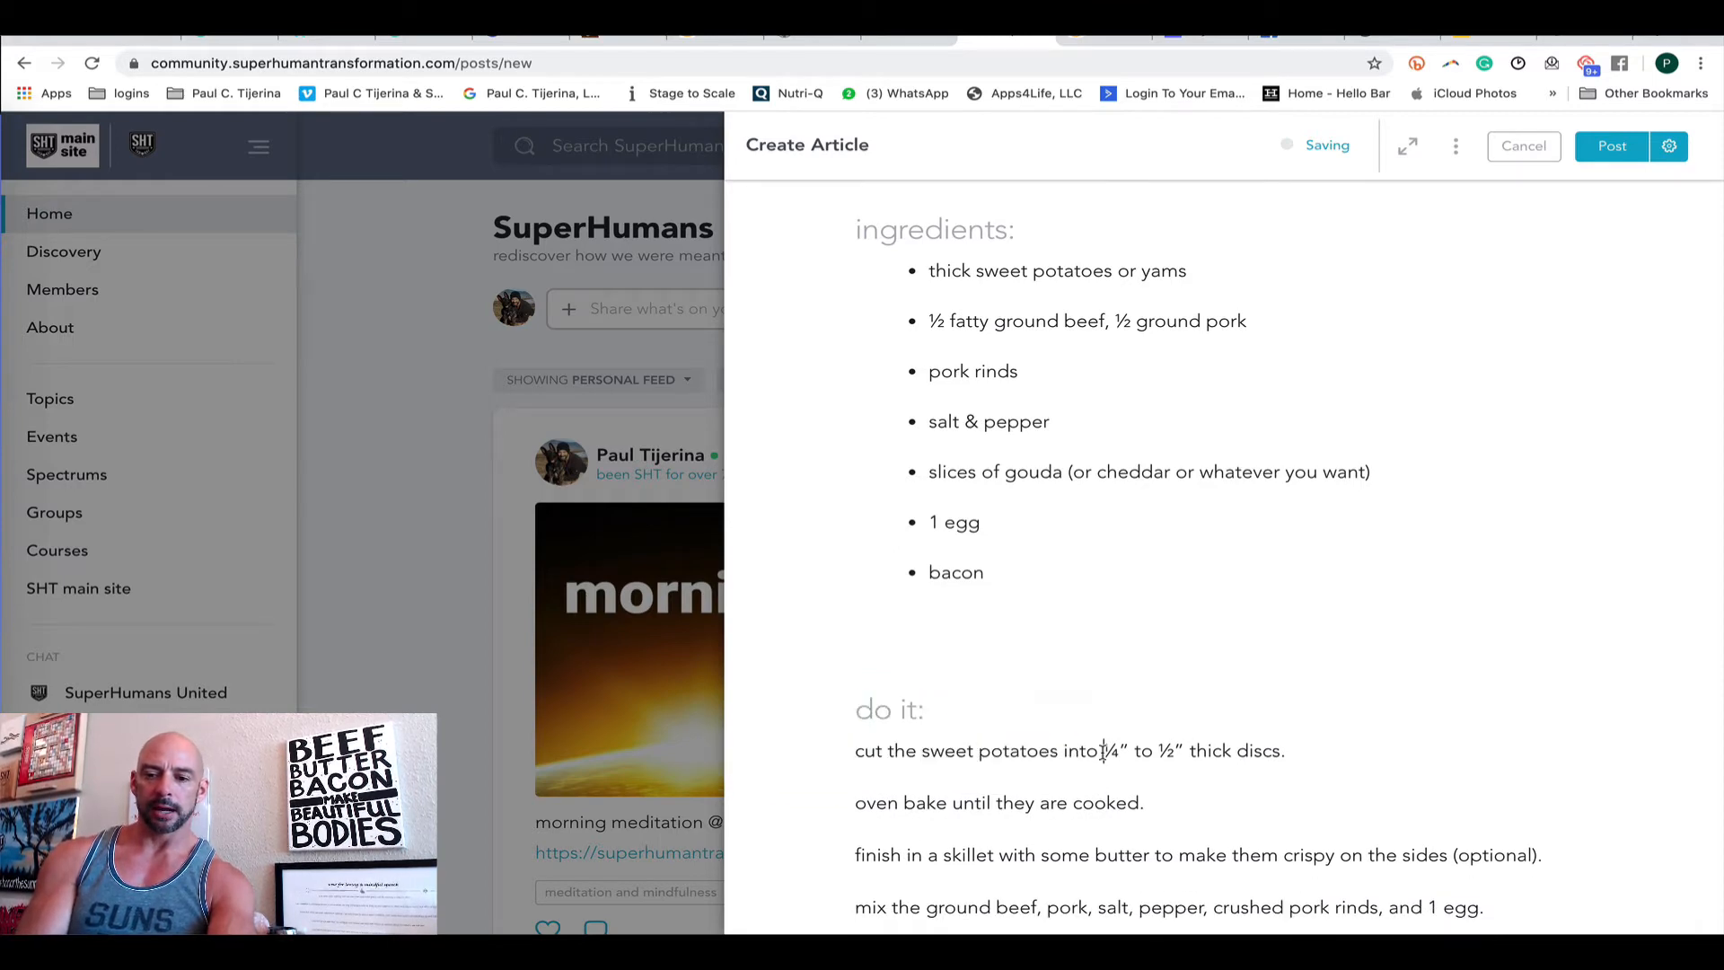
Step: Format the five cooking instructions under "do it:", from cutting the sweet potatoes to forming the patties, as a bulleted list
{"action": "left_click_drag", "start_coordinate": [1020, 751], "coordinate": [1148, 804]}
{"action": "scroll", "coordinate": [1021, 819], "scroll_direction": "down", "scroll_amount": 4}
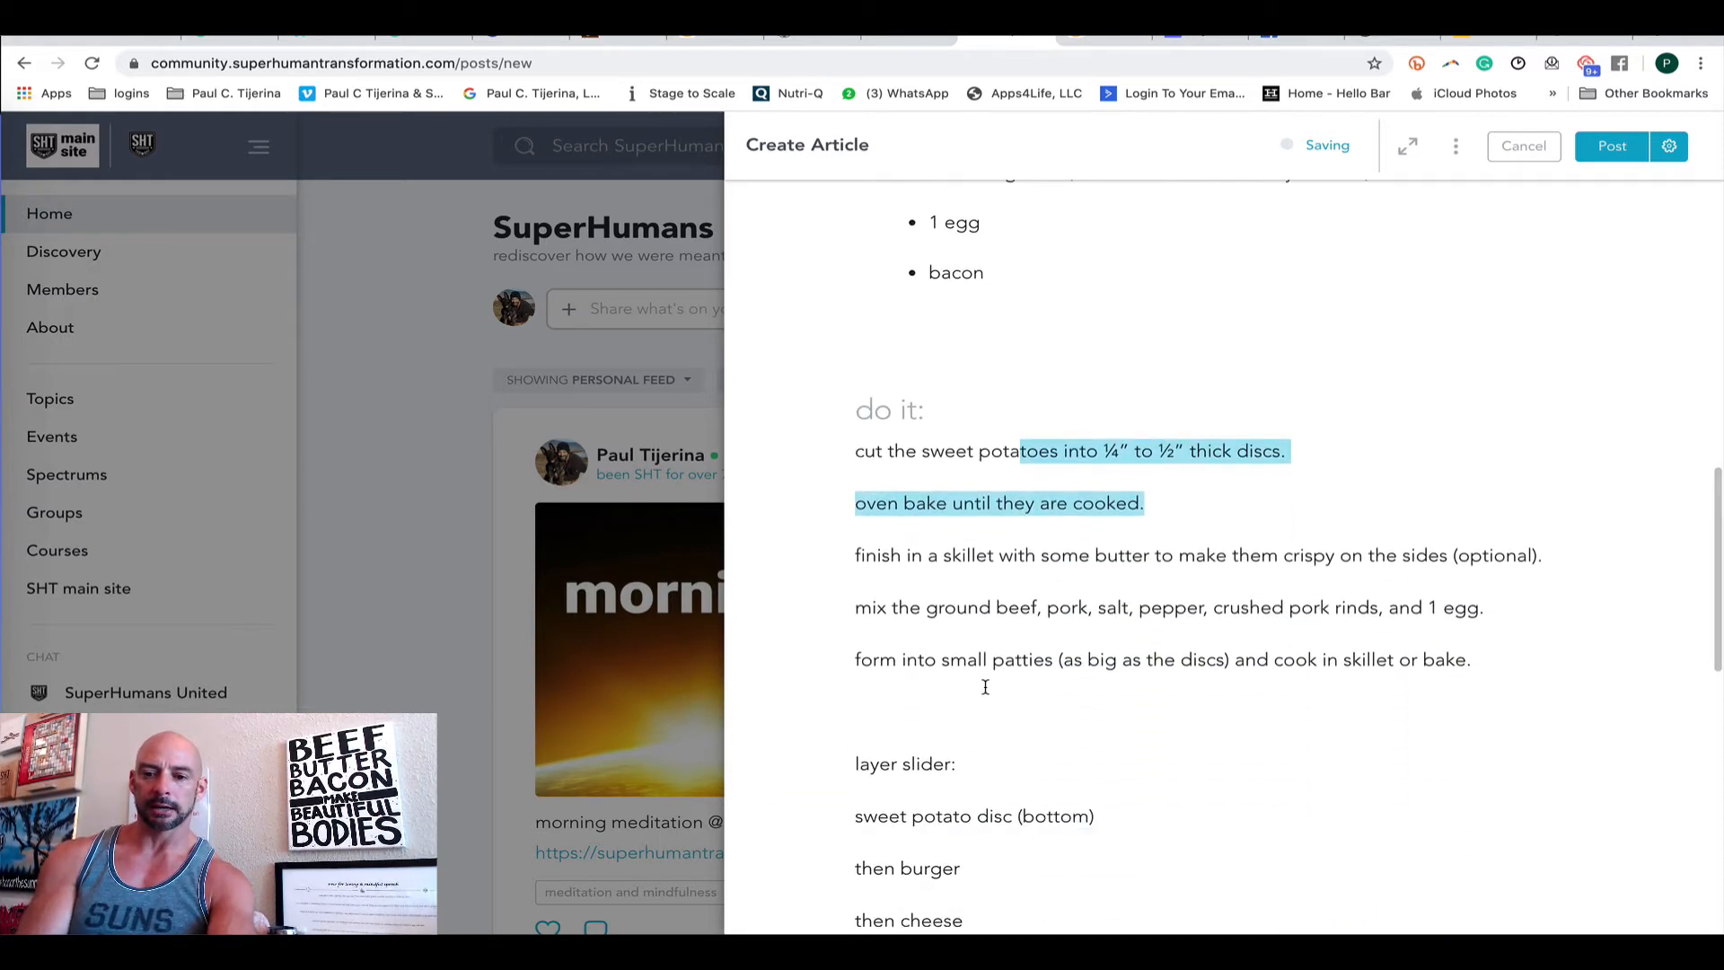
{"action": "left_click", "coordinate": [992, 661], "text": "shift"}
{"action": "left_click", "coordinate": [1201, 708]}
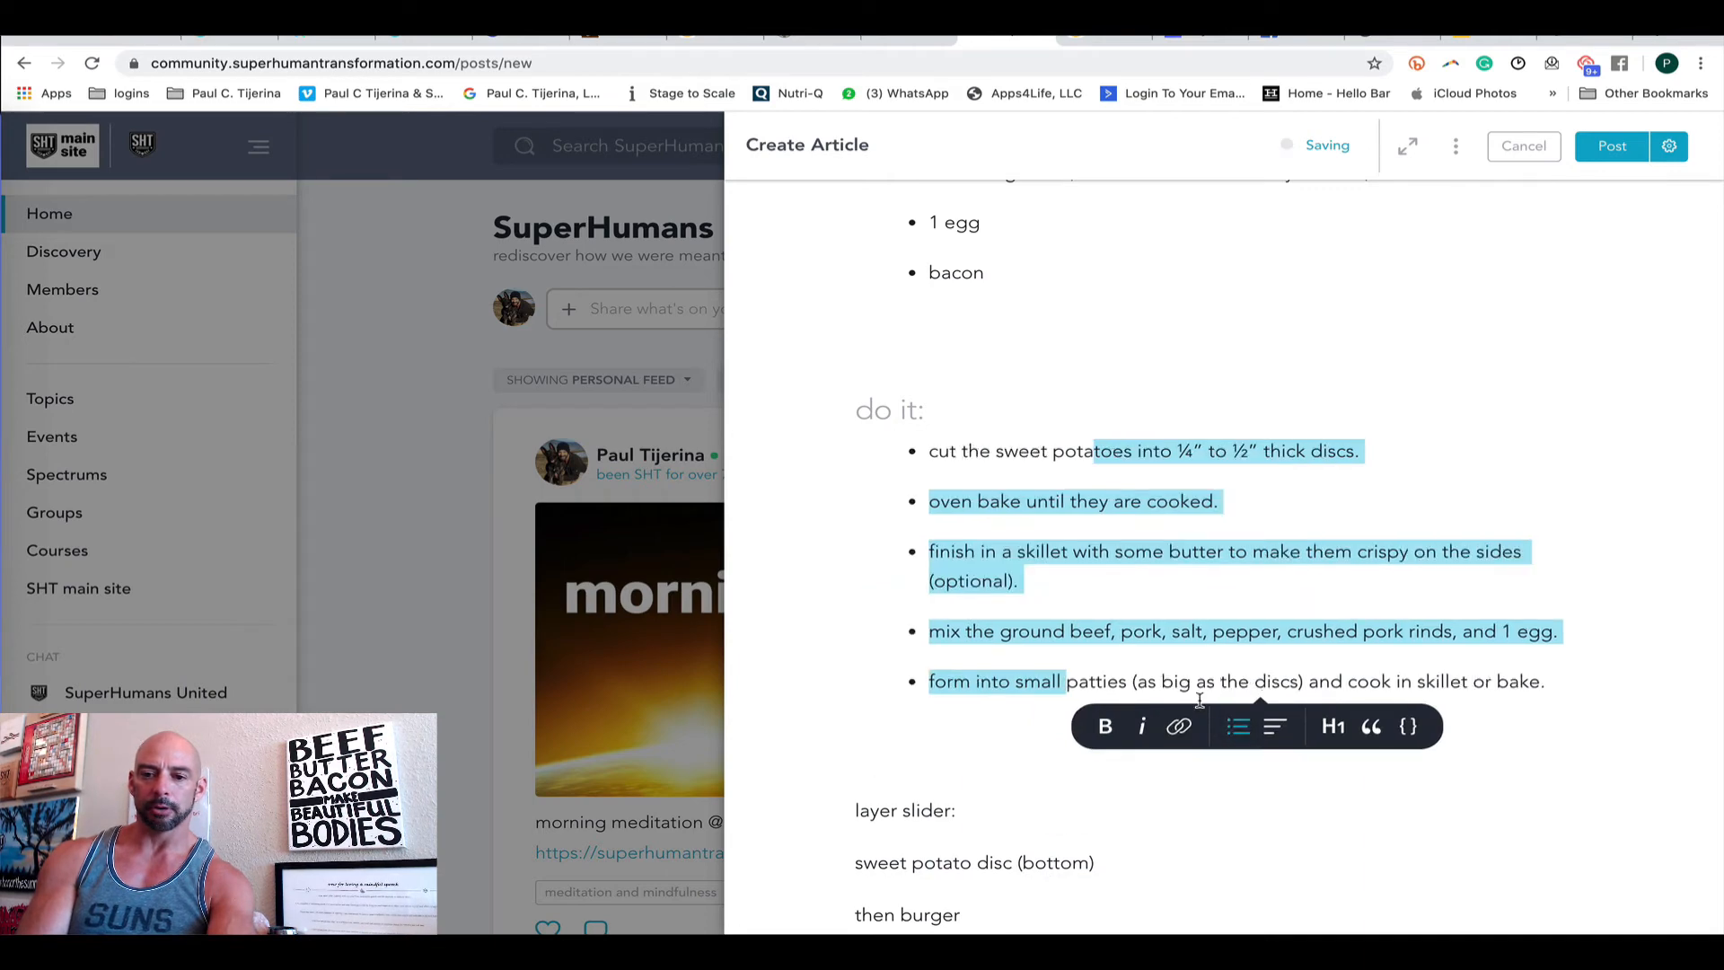
{"action": "left_click", "coordinate": [995, 653]}
Step: Format "layer slider:" as an H3 heading and turn the layering lines below it into a bulleted list
{"action": "scroll", "coordinate": [932, 781], "scroll_direction": "down", "scroll_amount": 1}
{"action": "scroll", "coordinate": [932, 782], "scroll_direction": "down", "scroll_amount": 1}
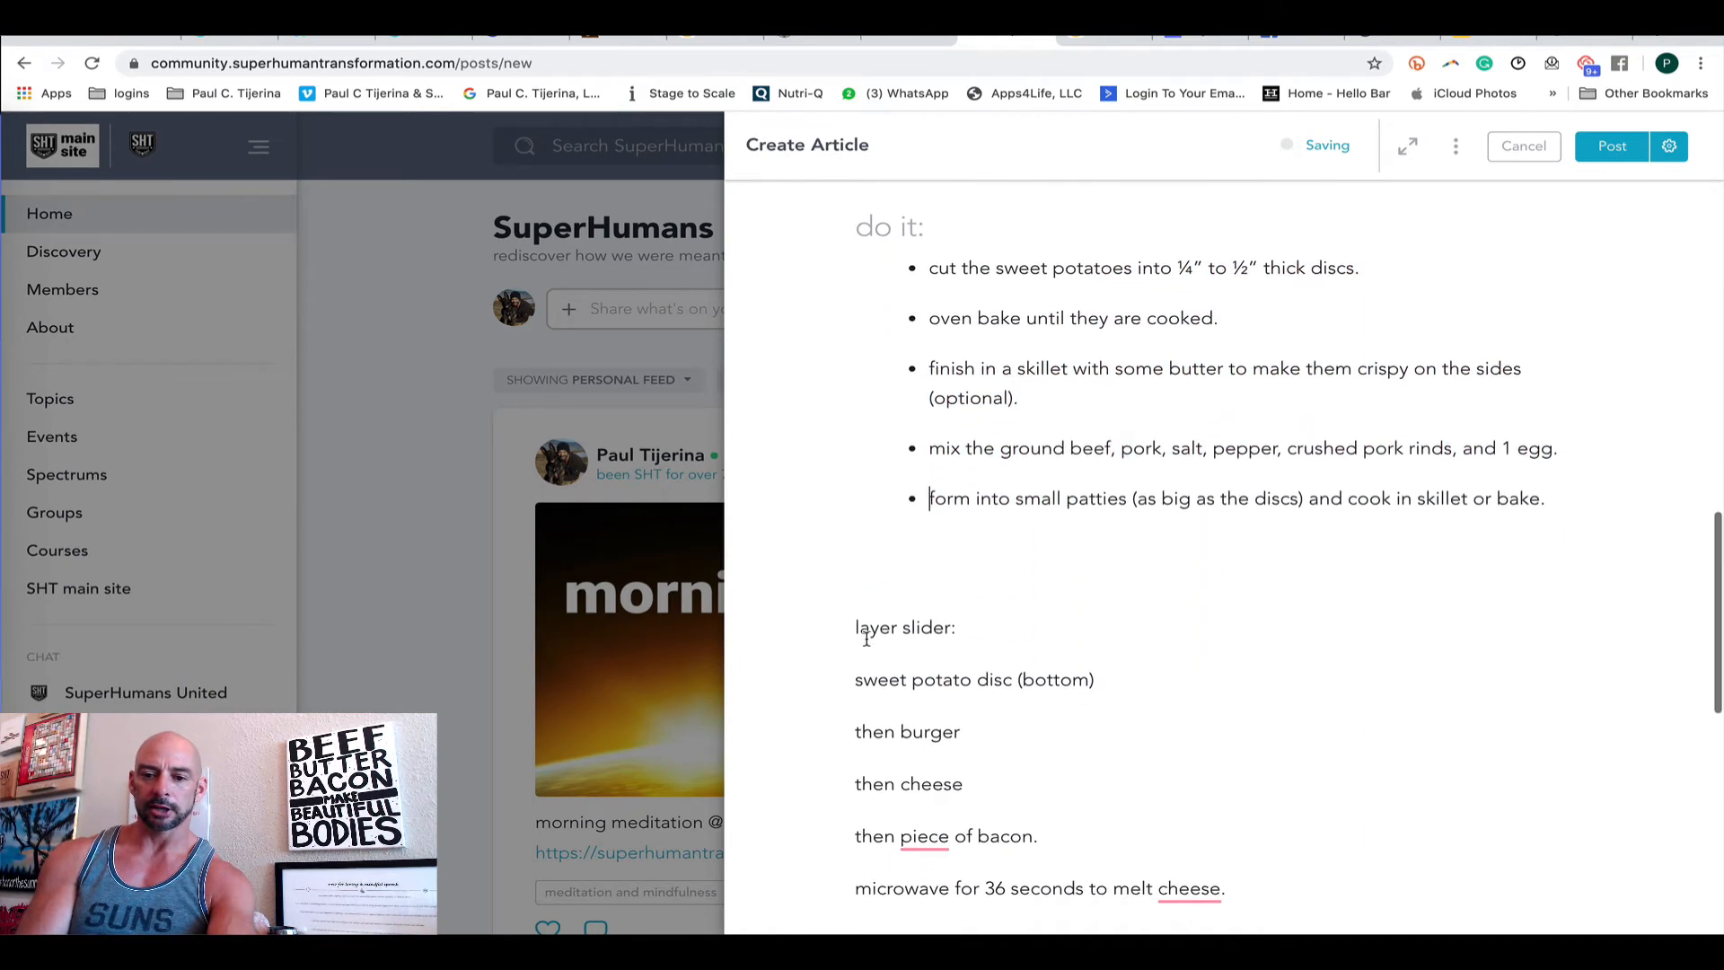
{"action": "triple_click", "coordinate": [856, 613]}
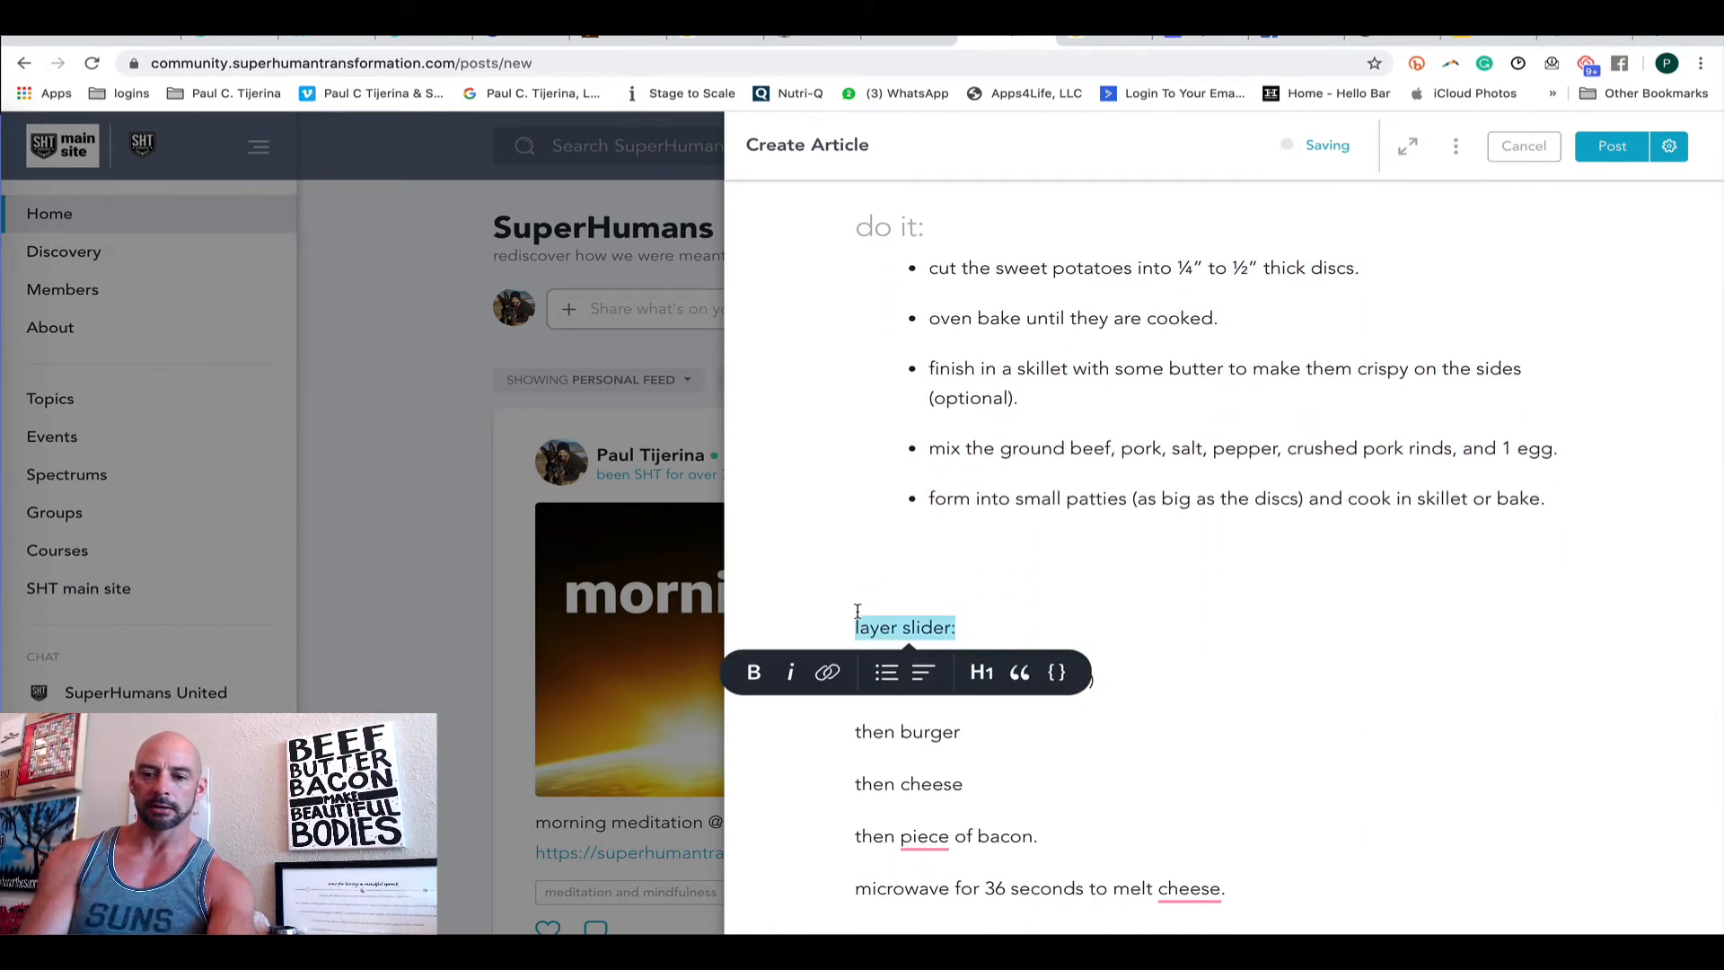
{"action": "left_click", "coordinate": [988, 672]}
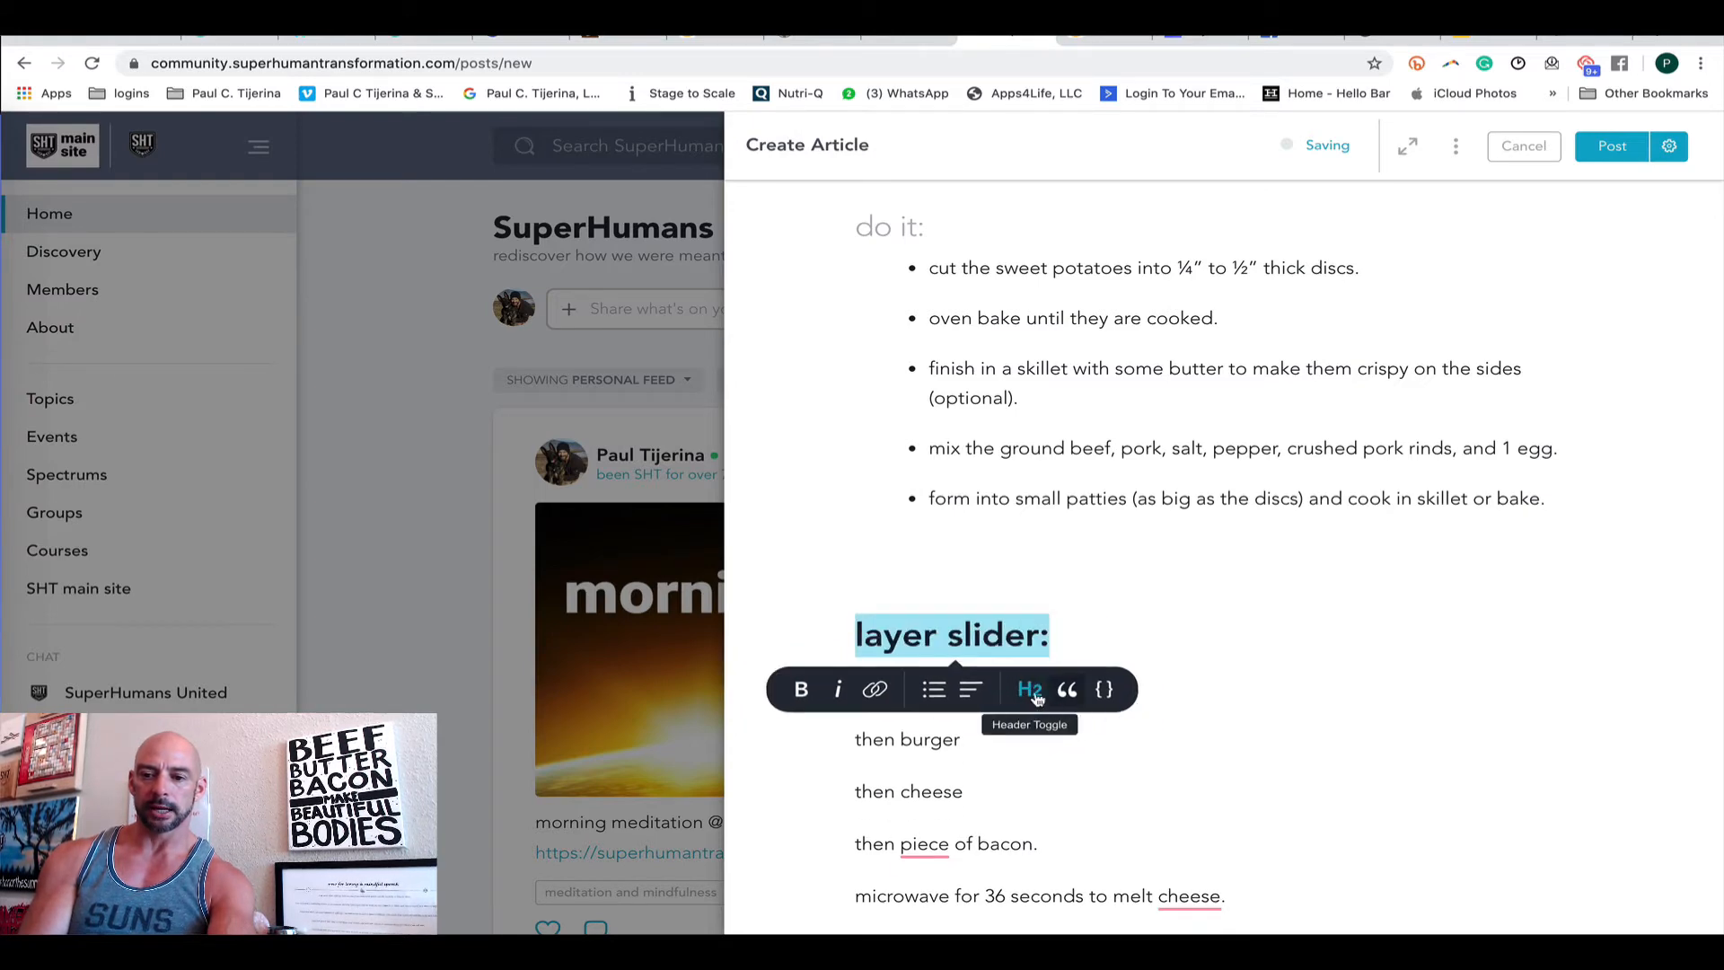
{"action": "left_click", "coordinate": [1030, 700]}
{"action": "left_click", "coordinate": [913, 719]}
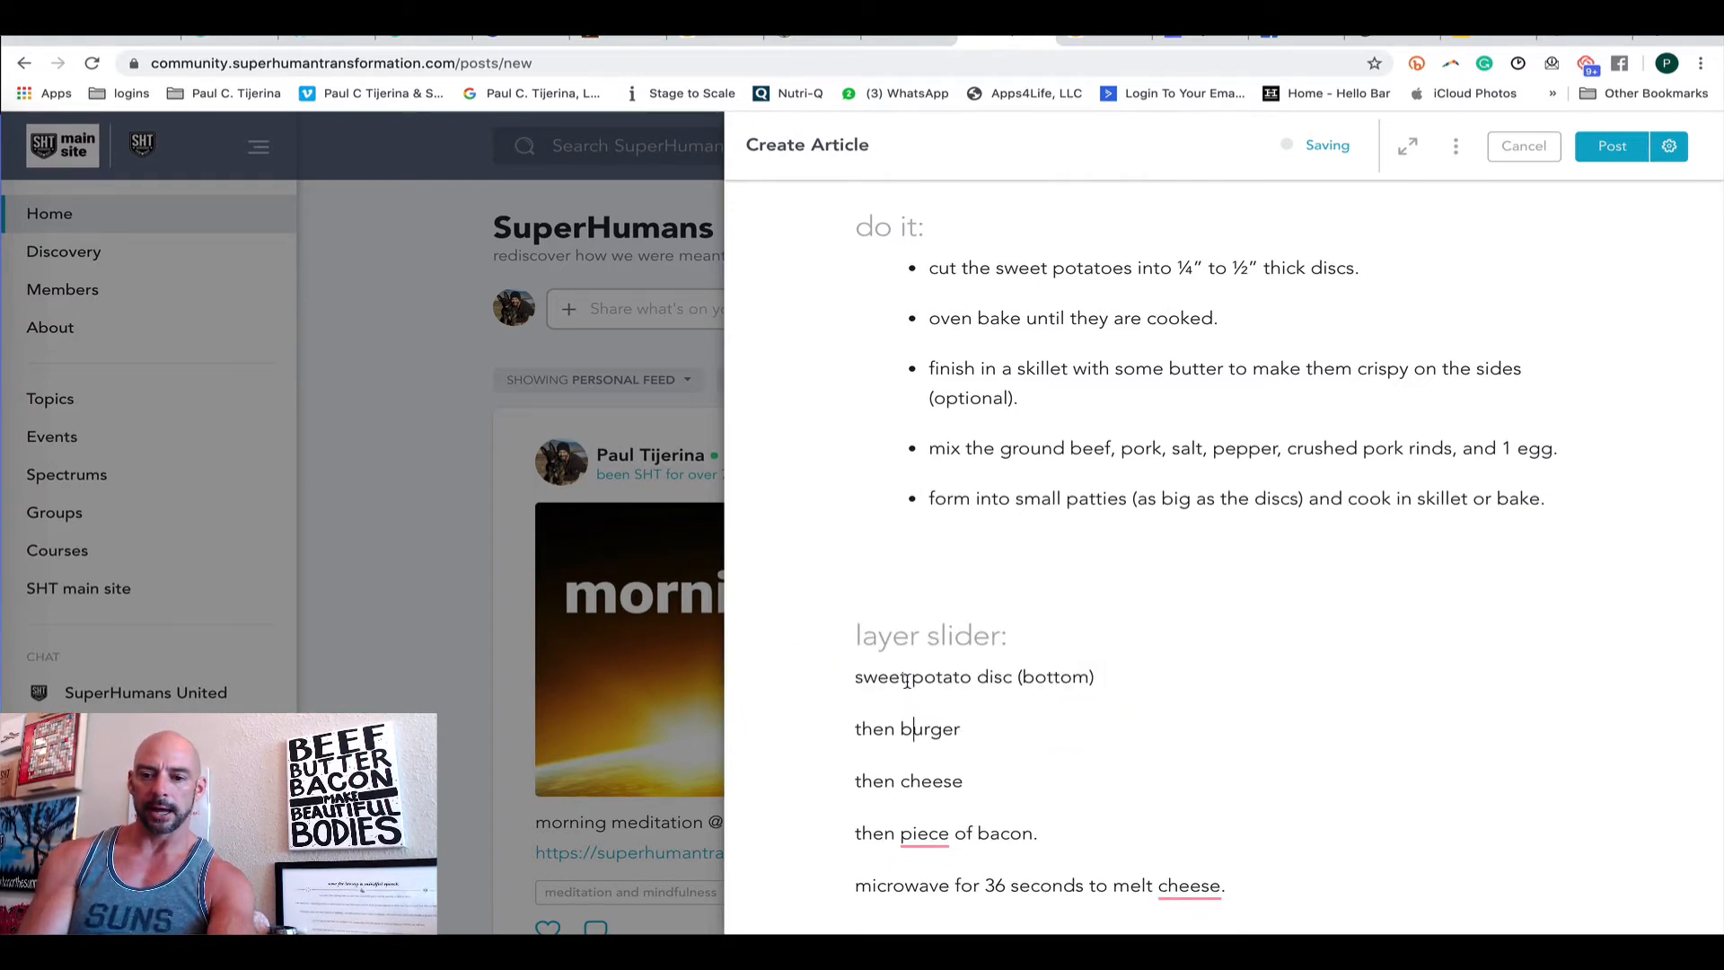
{"action": "left_click_drag", "start_coordinate": [908, 680], "coordinate": [1006, 706]}
{"action": "left_click", "coordinate": [1202, 759]}
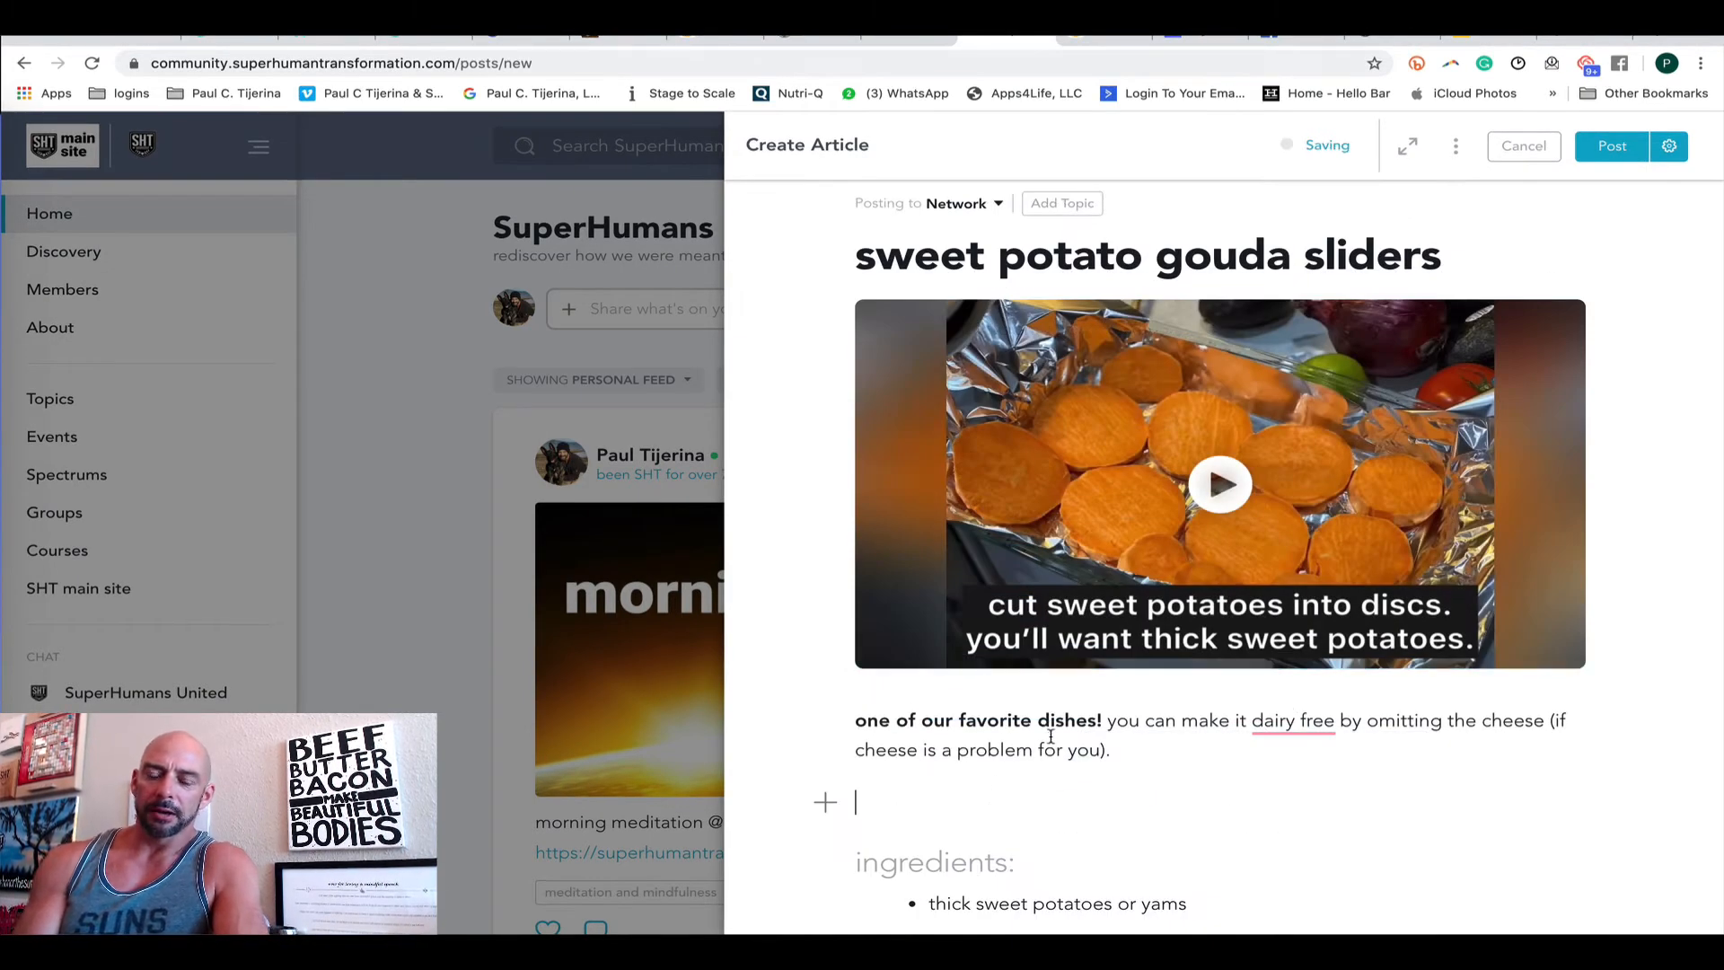
Step: Insert the image IMG_2524.jpg from Downloads on the blank line between the introductory paragraph and "ingredients:"
{"action": "scroll", "coordinate": [970, 682], "scroll_direction": "down", "scroll_amount": 2}
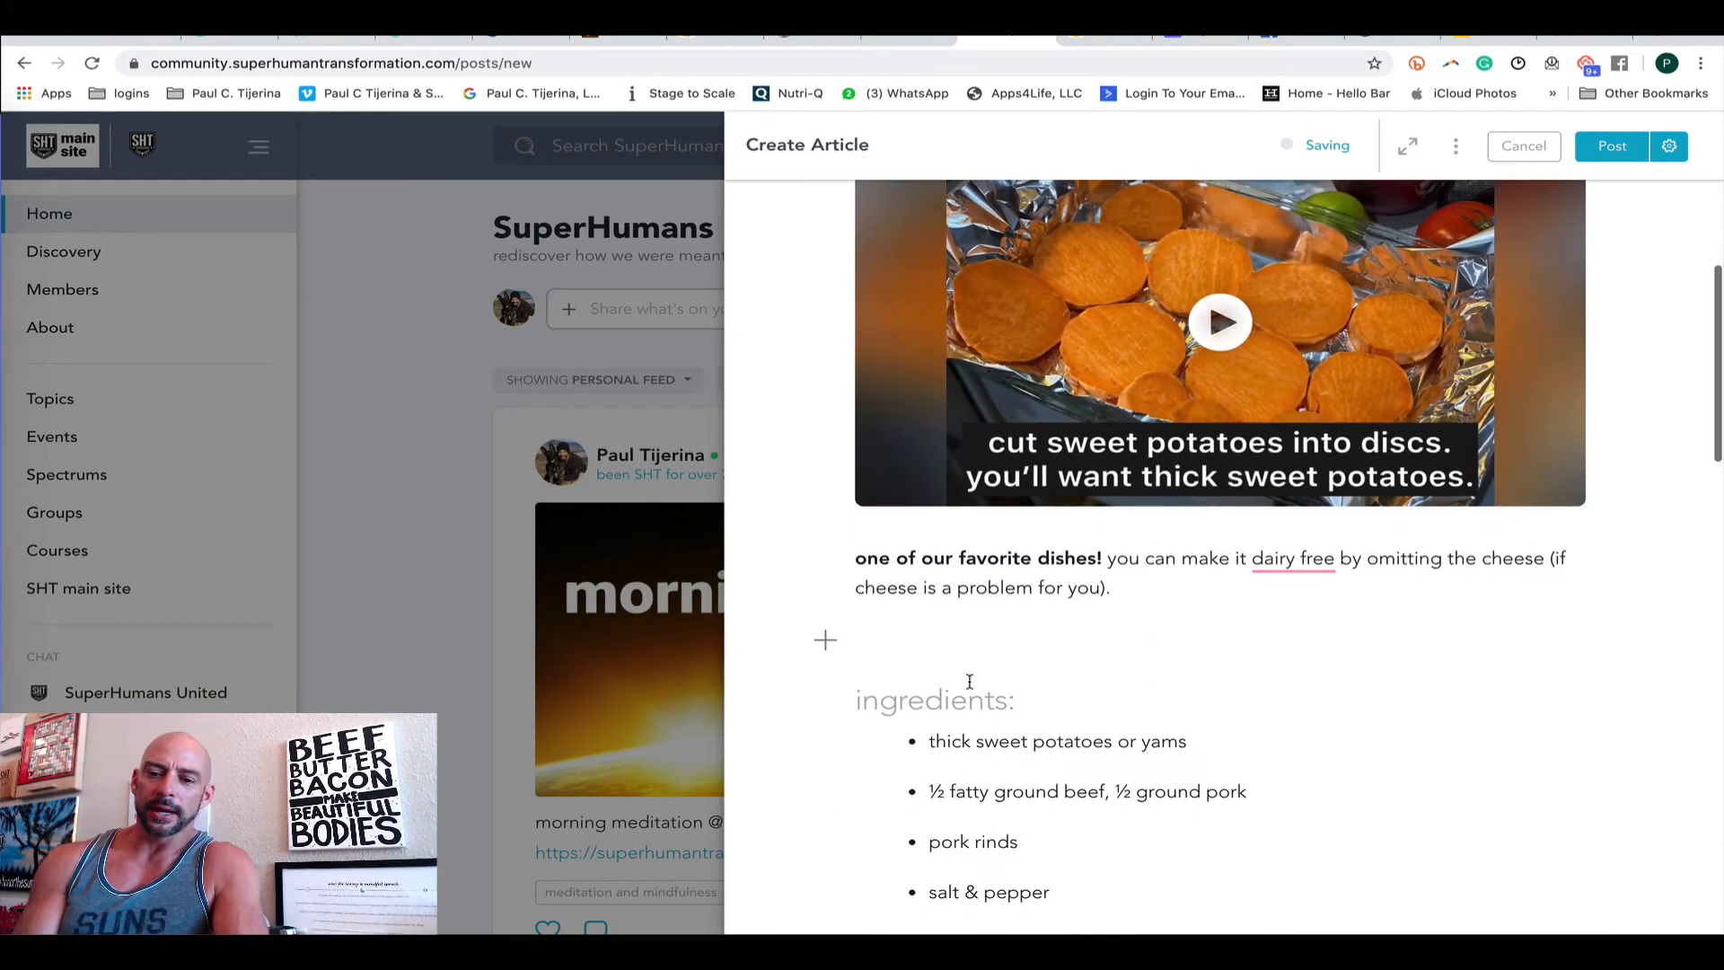
{"action": "left_click", "coordinate": [826, 641]}
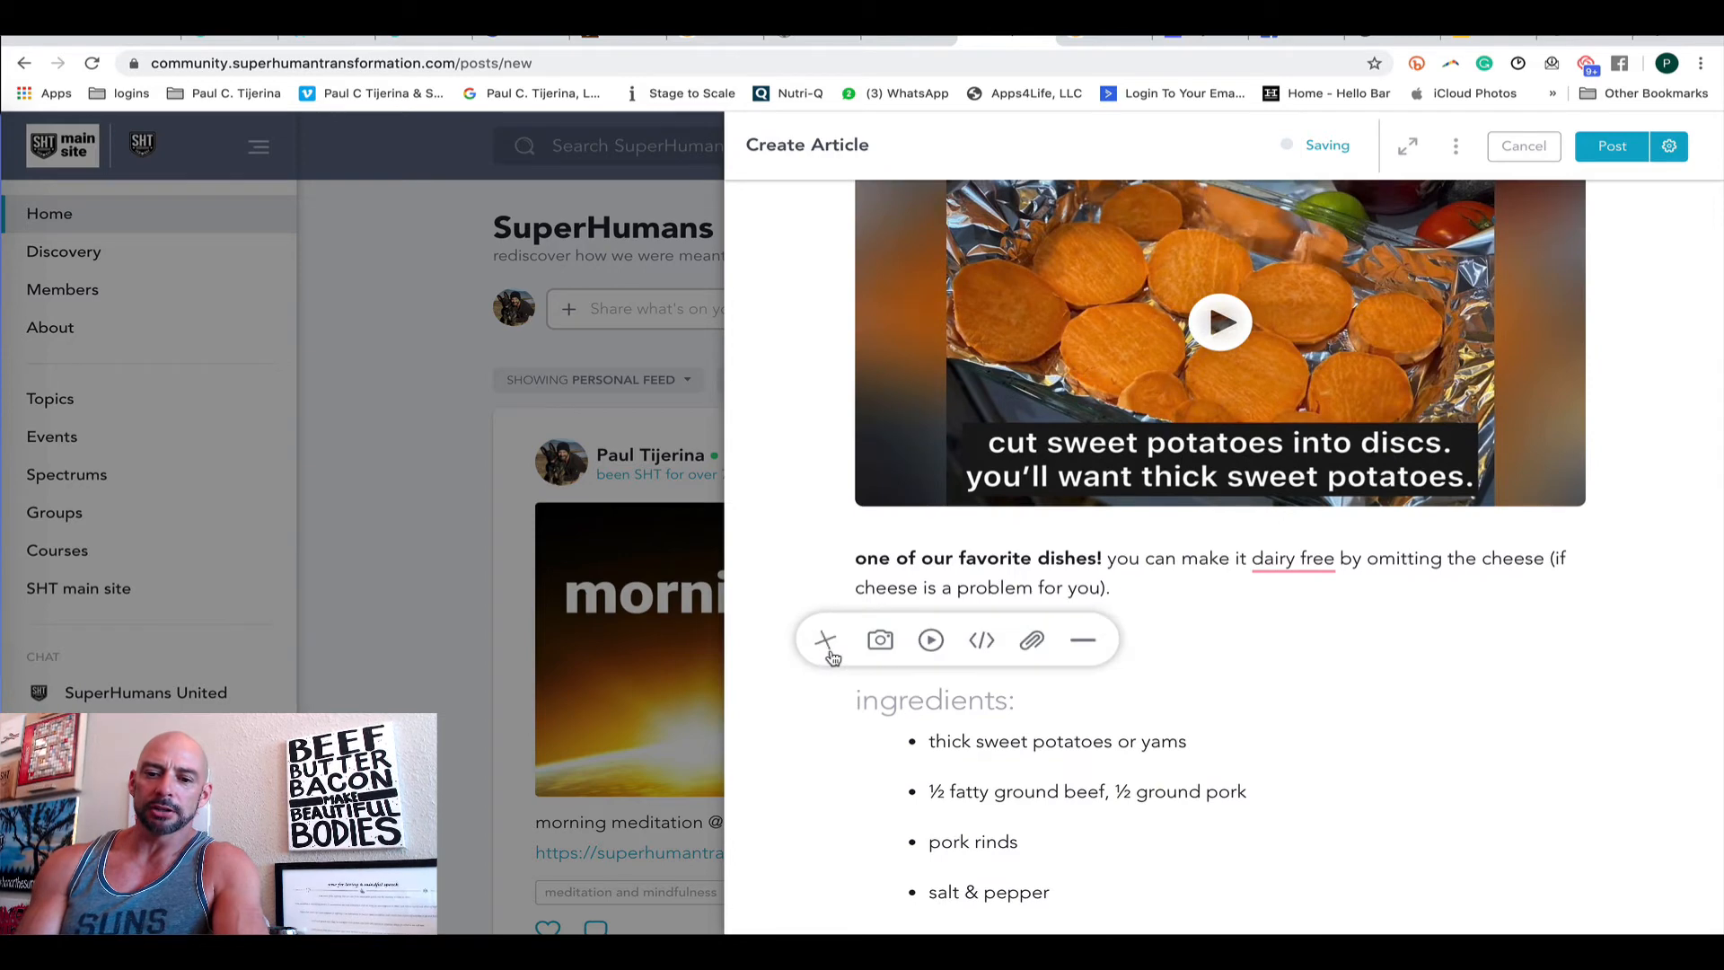
{"action": "left_click", "coordinate": [880, 641]}
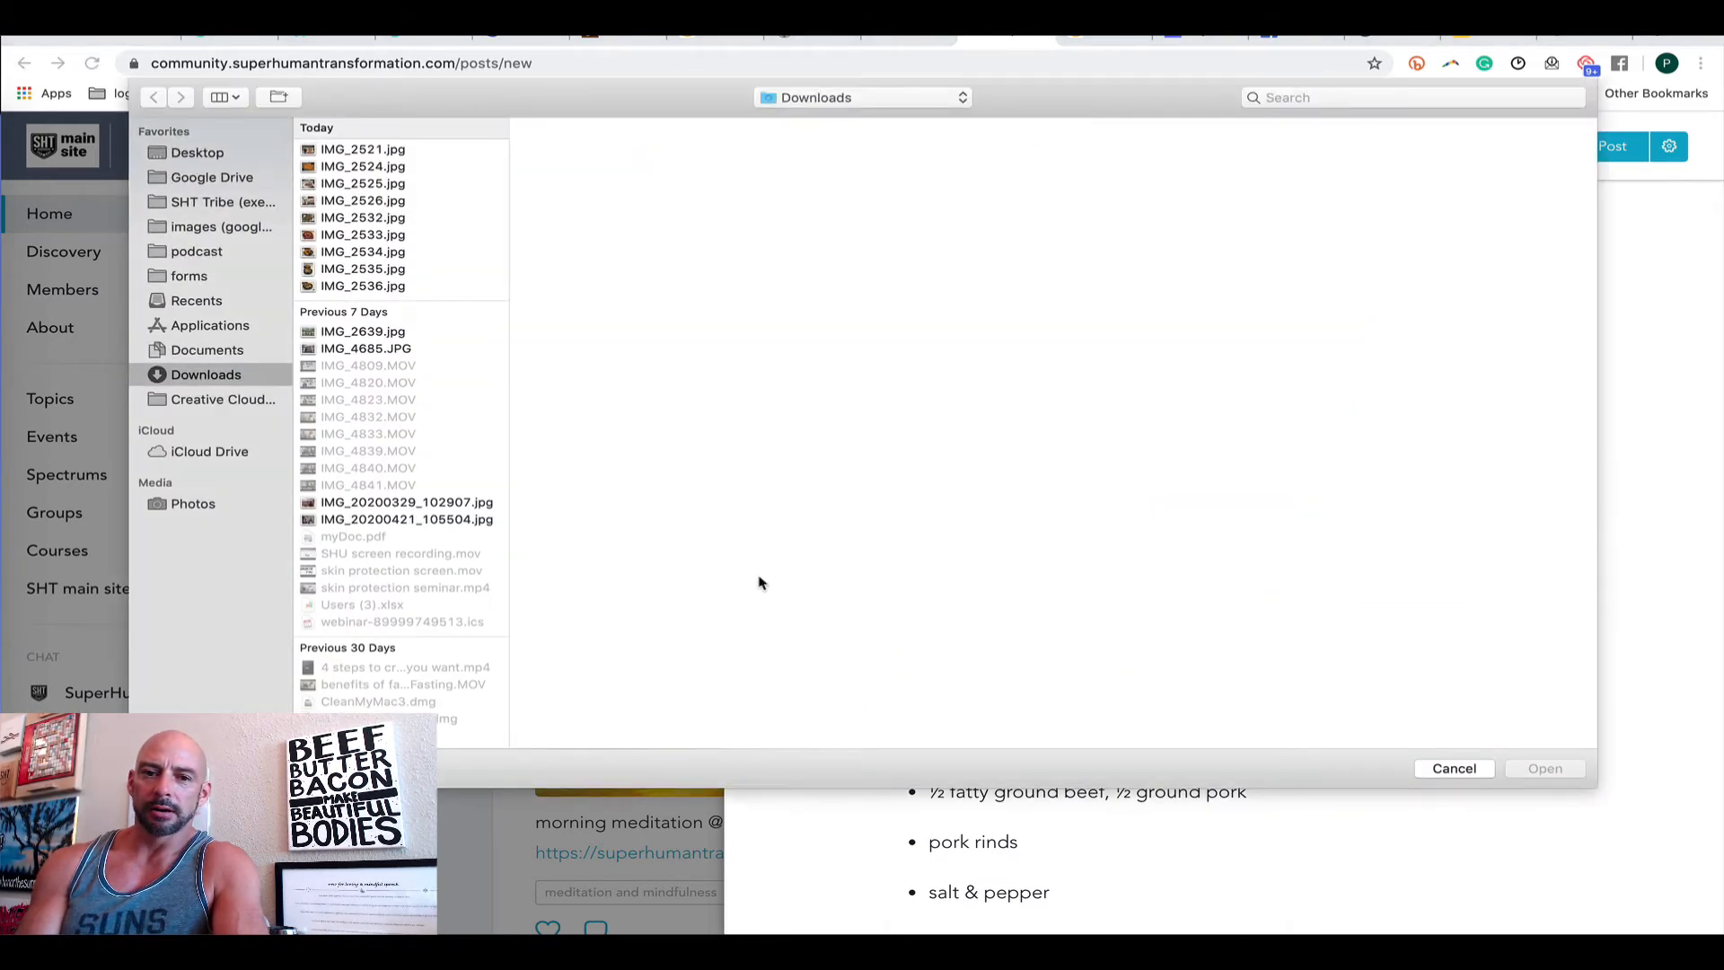
{"action": "left_click", "coordinate": [352, 167]}
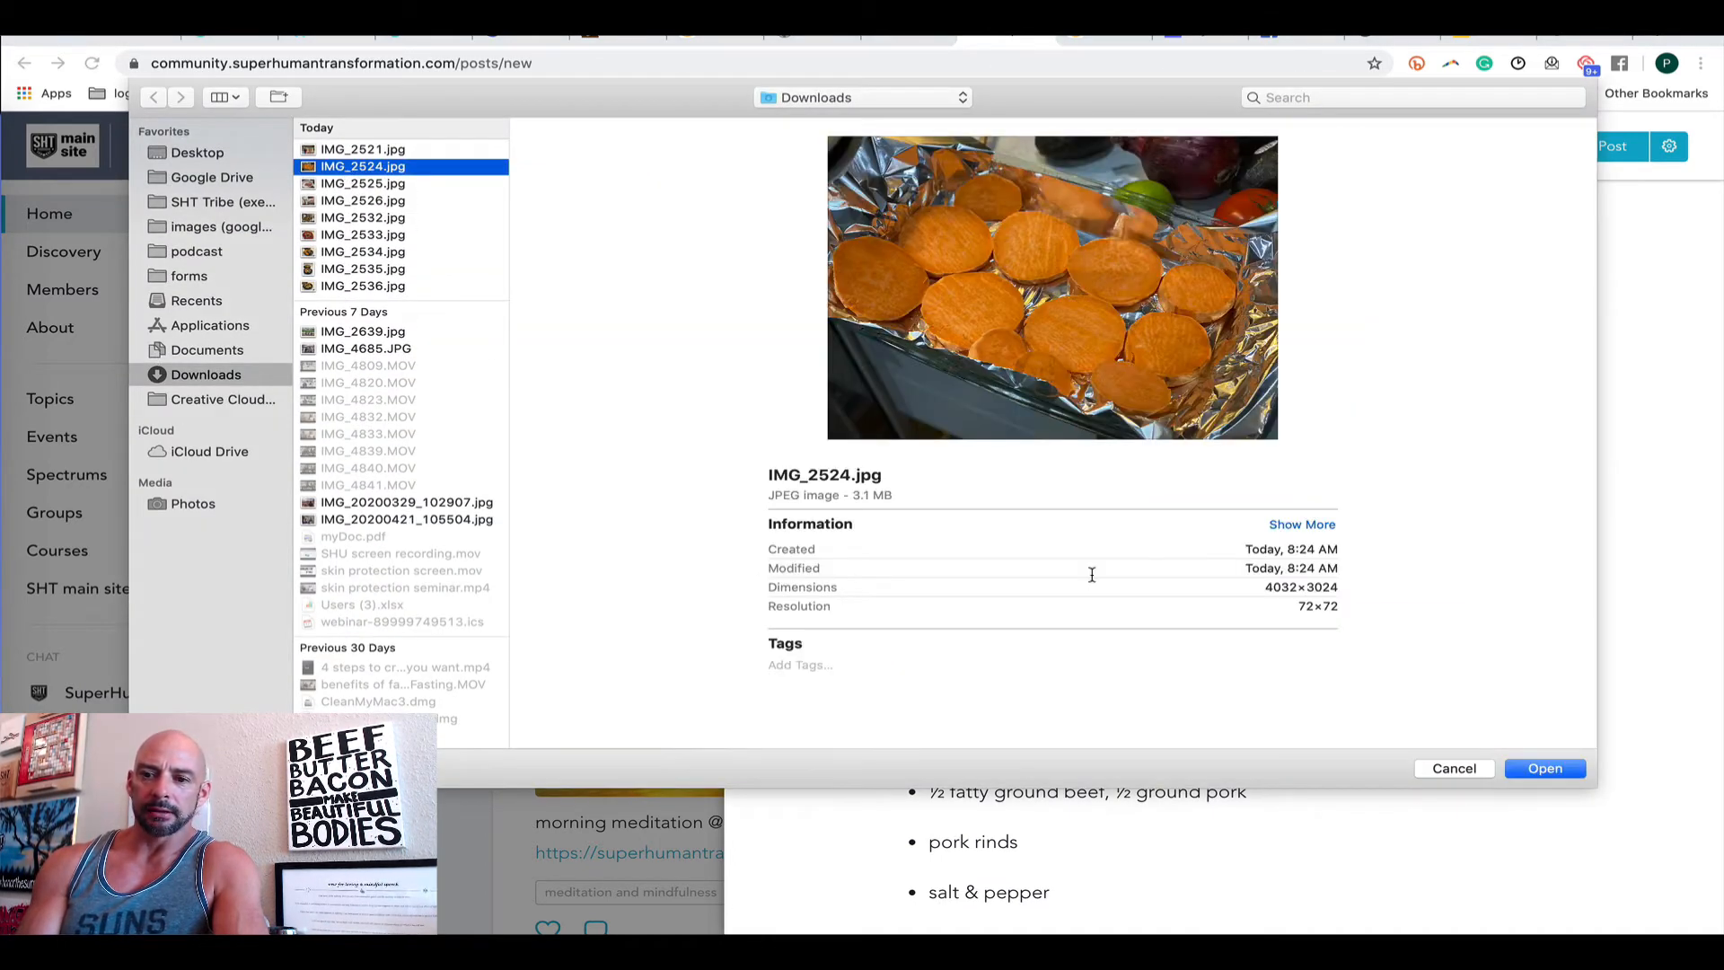
{"action": "left_click", "coordinate": [1541, 769]}
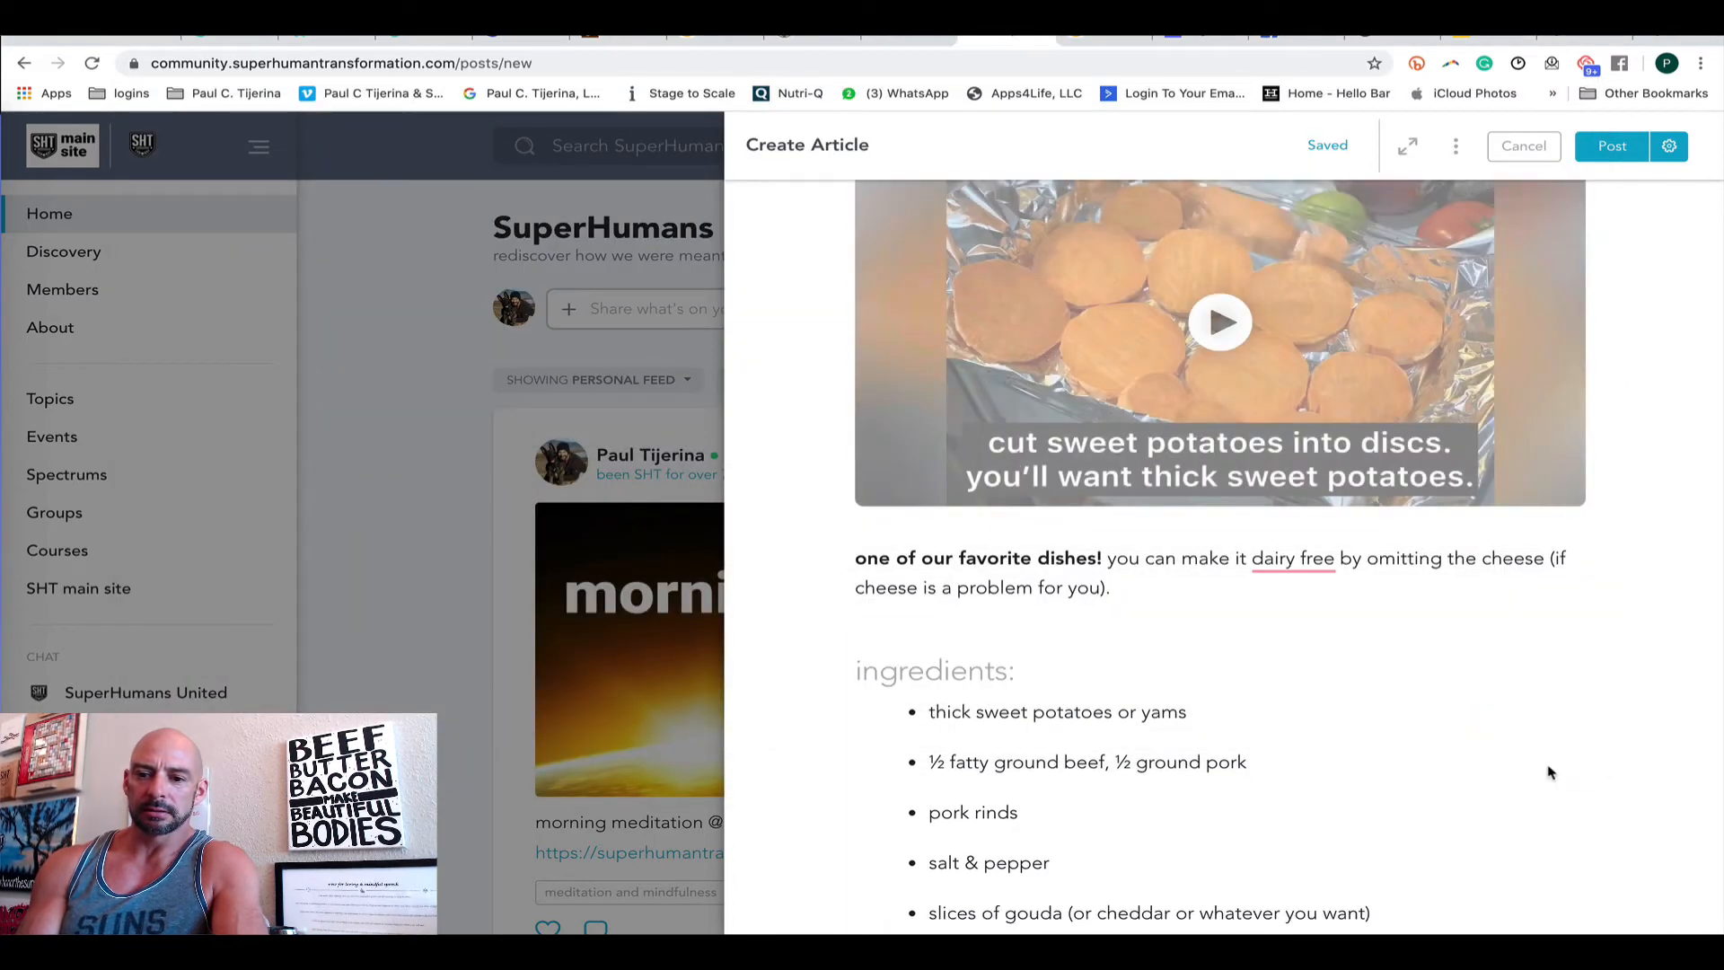
Step: Try left alignment on the inserted sweet potato image and settle on right alignment
{"action": "scroll", "coordinate": [1548, 771], "scroll_direction": "down", "scroll_amount": 4}
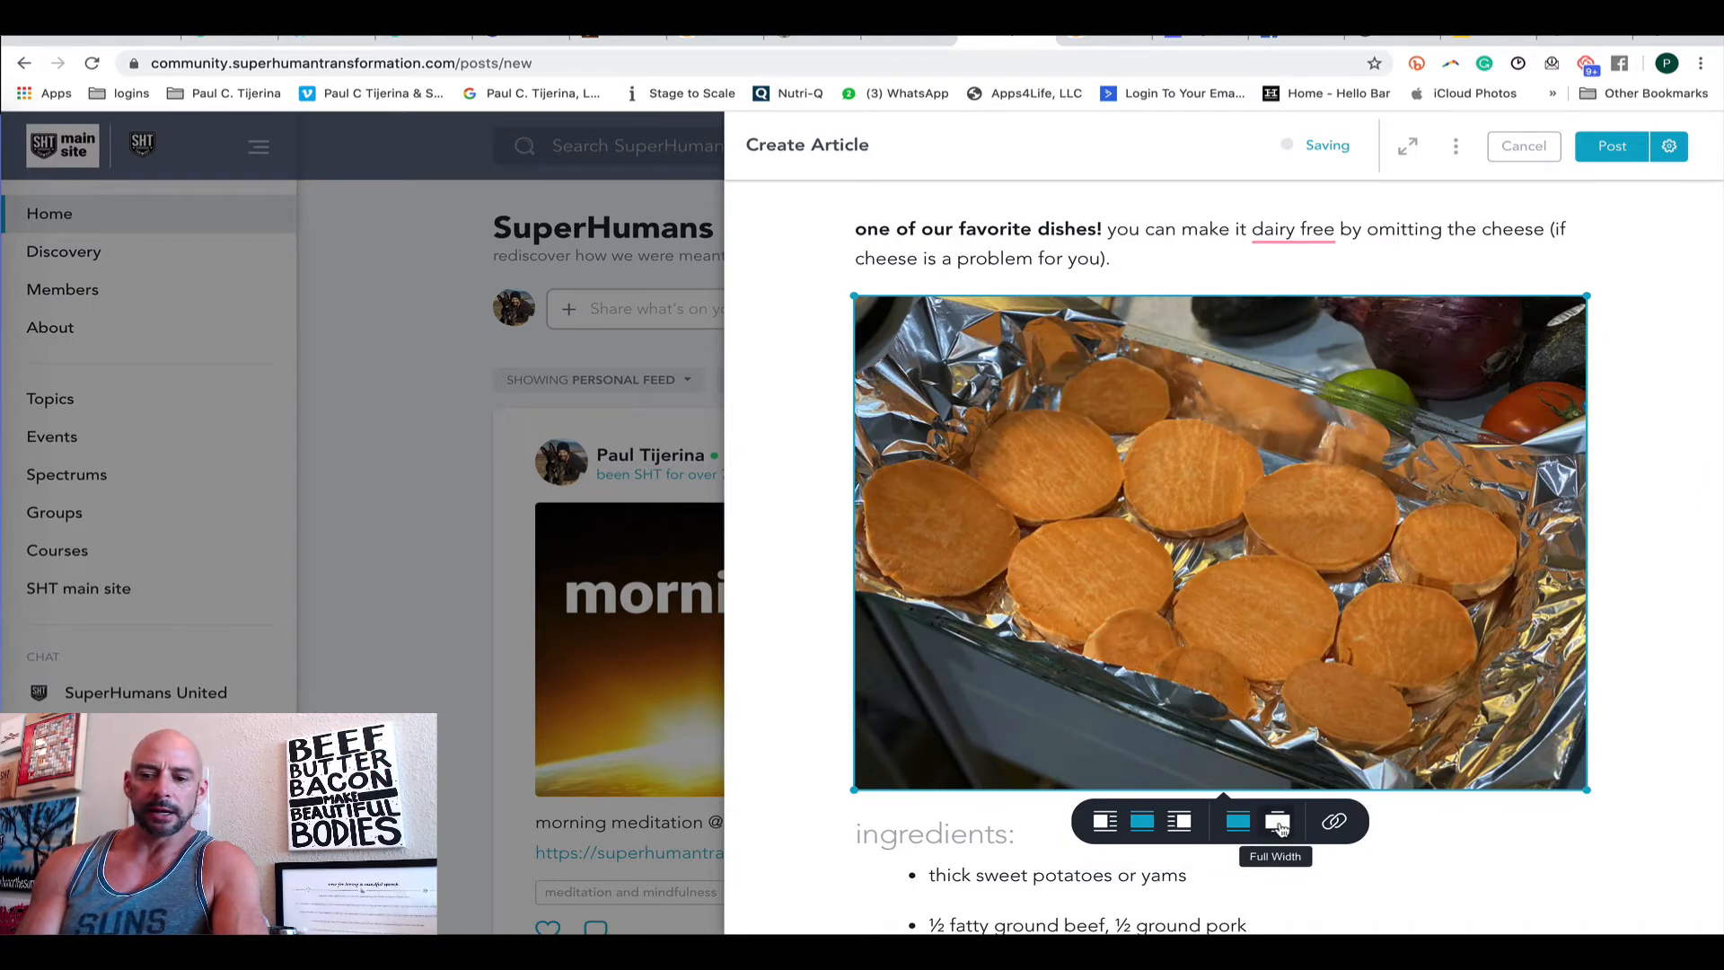
{"action": "left_click", "coordinate": [1188, 828]}
{"action": "left_click", "coordinate": [1114, 858]}
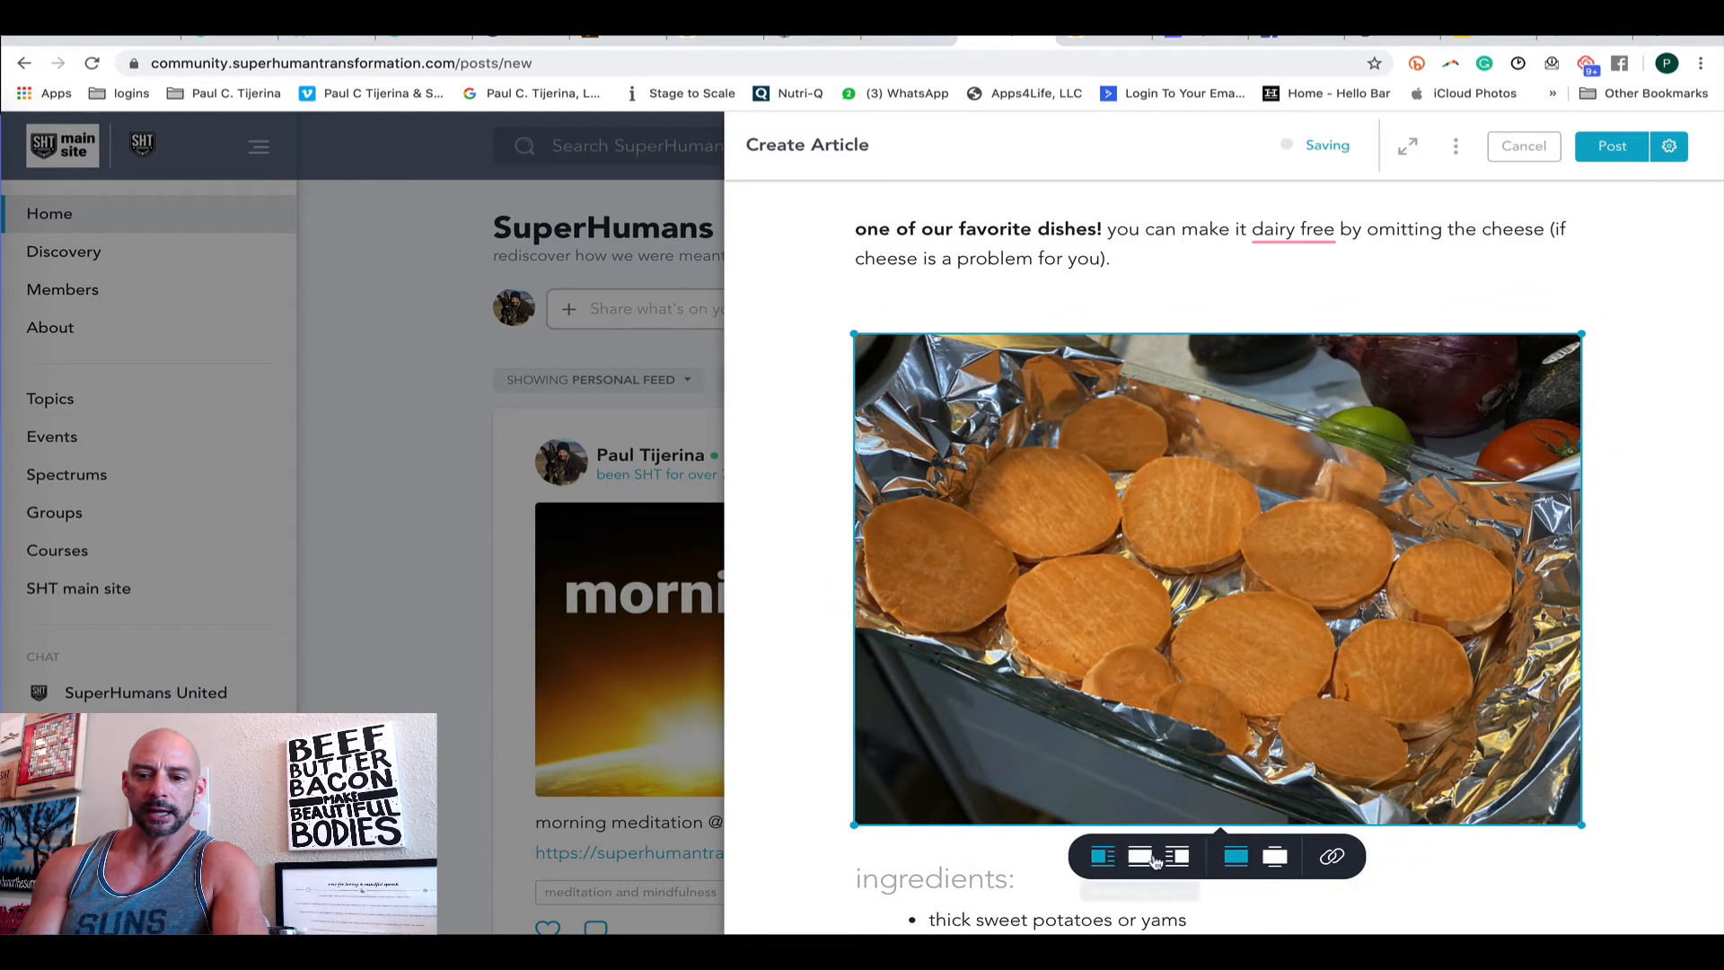
{"action": "left_click", "coordinate": [1178, 858]}
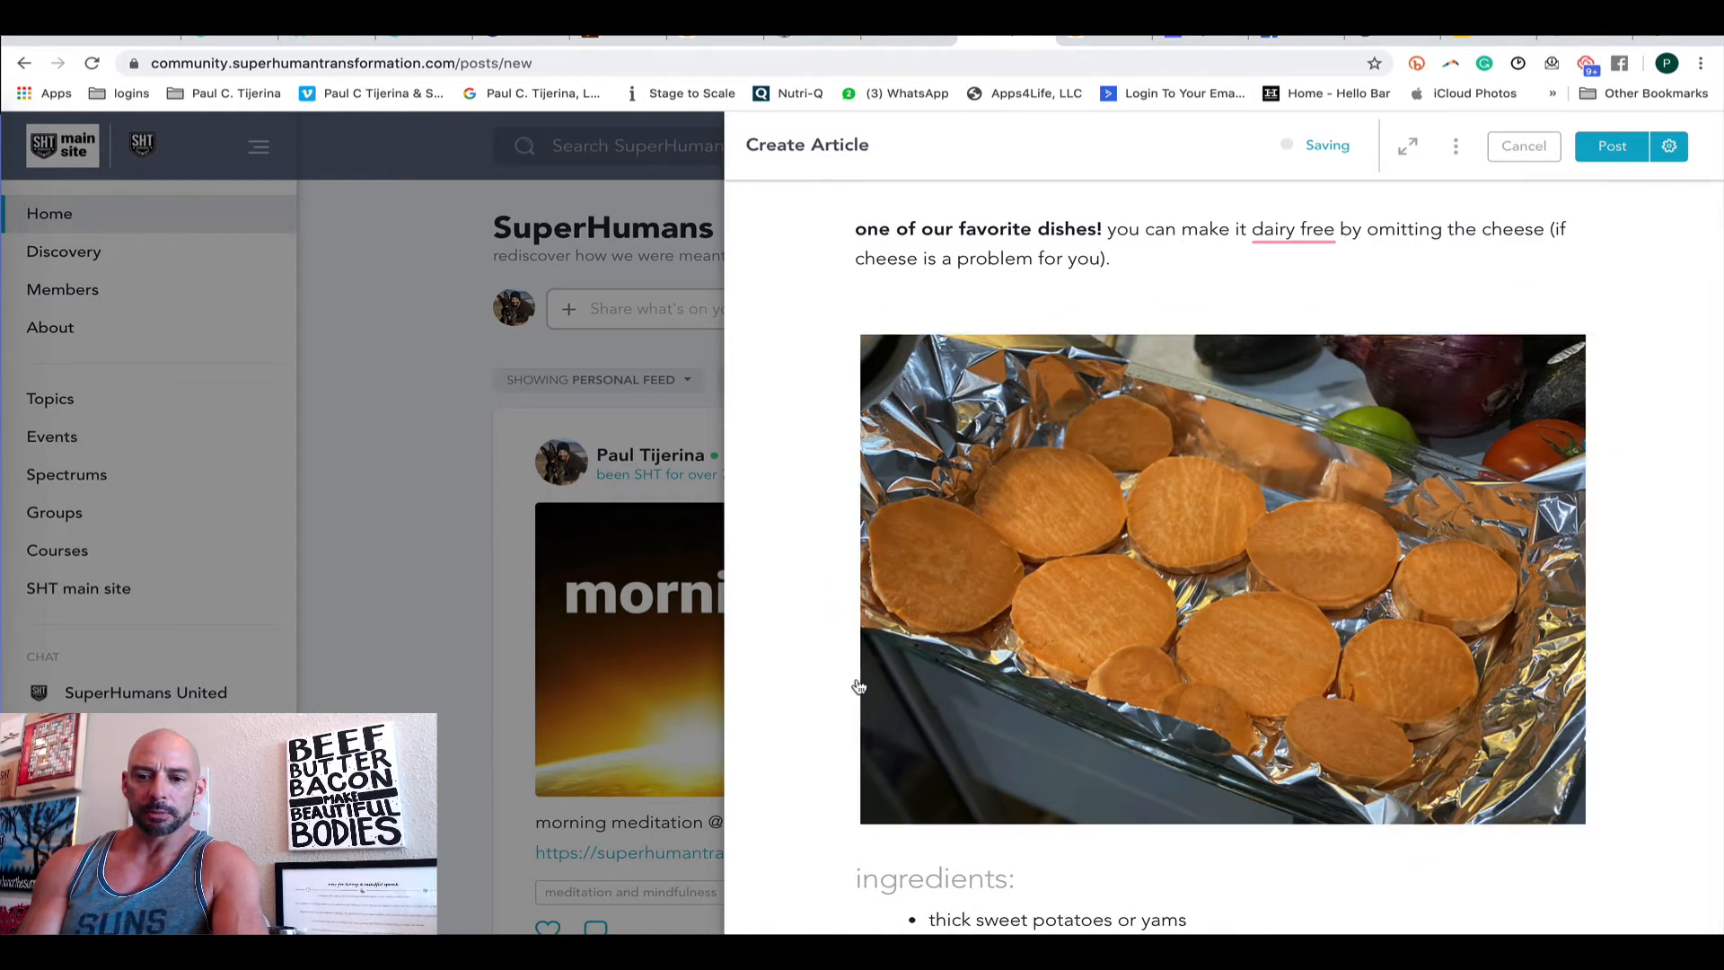
Step: Insert the image IMG_2525.jpg from Downloads on the blank line between the ingredients list and the "do it:" heading
{"action": "scroll", "coordinate": [859, 683], "scroll_direction": "down", "scroll_amount": 6}
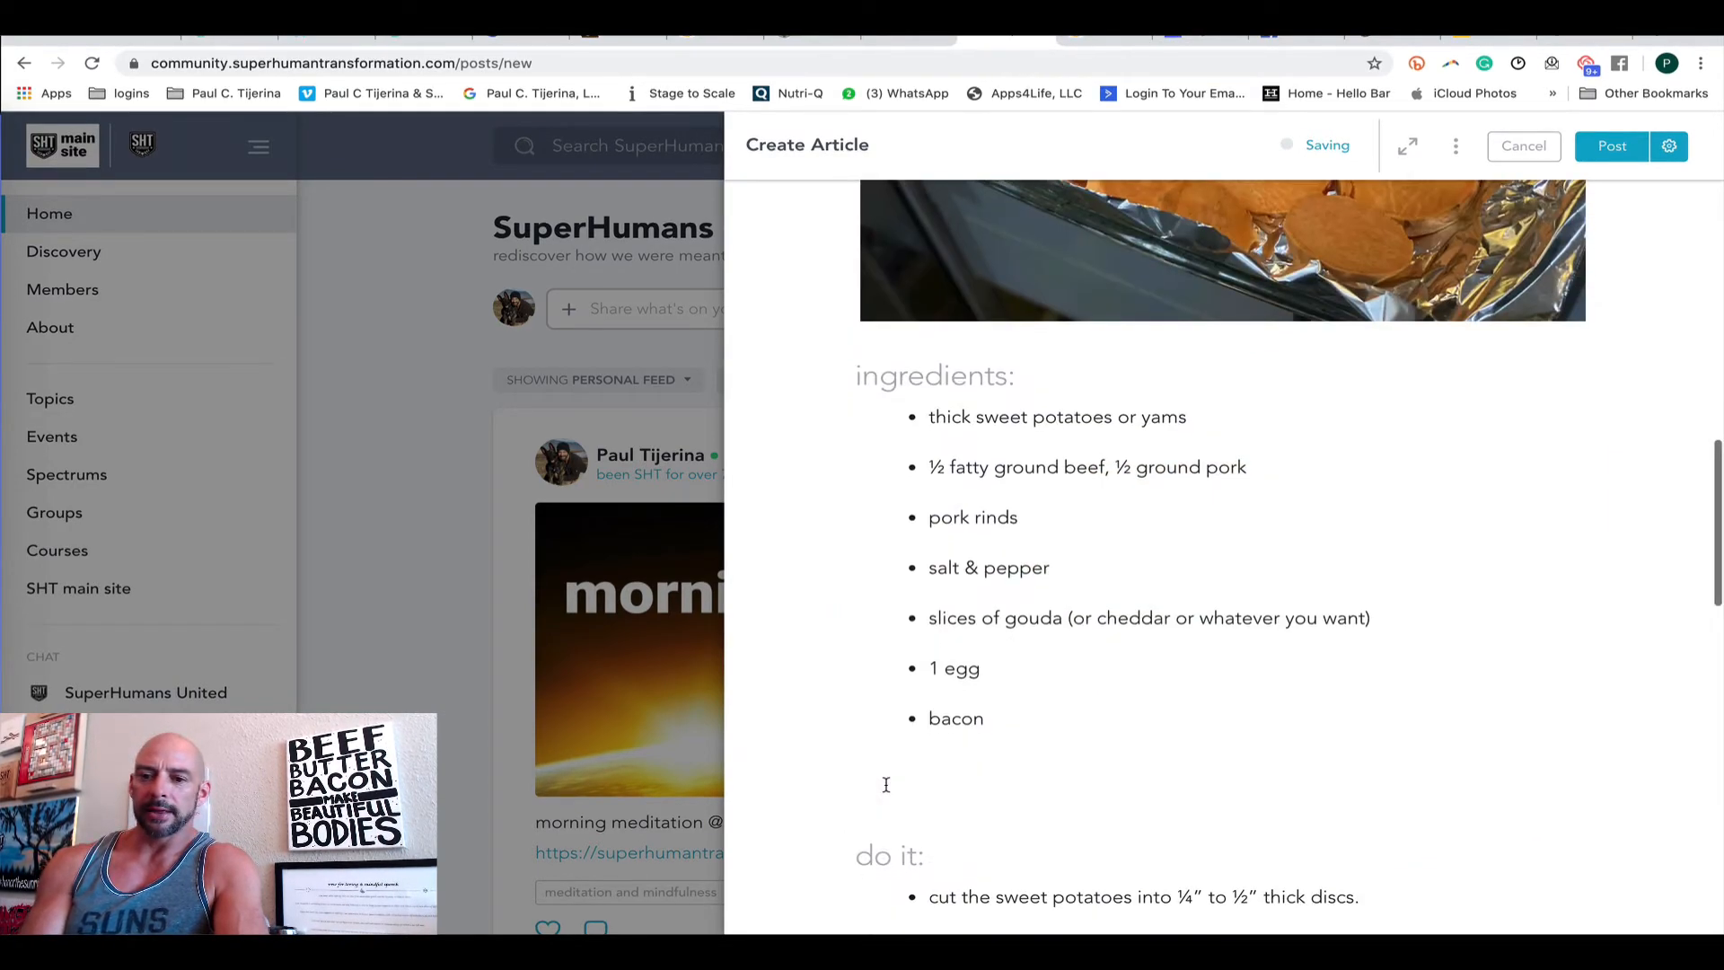
{"action": "left_click", "coordinate": [988, 703]}
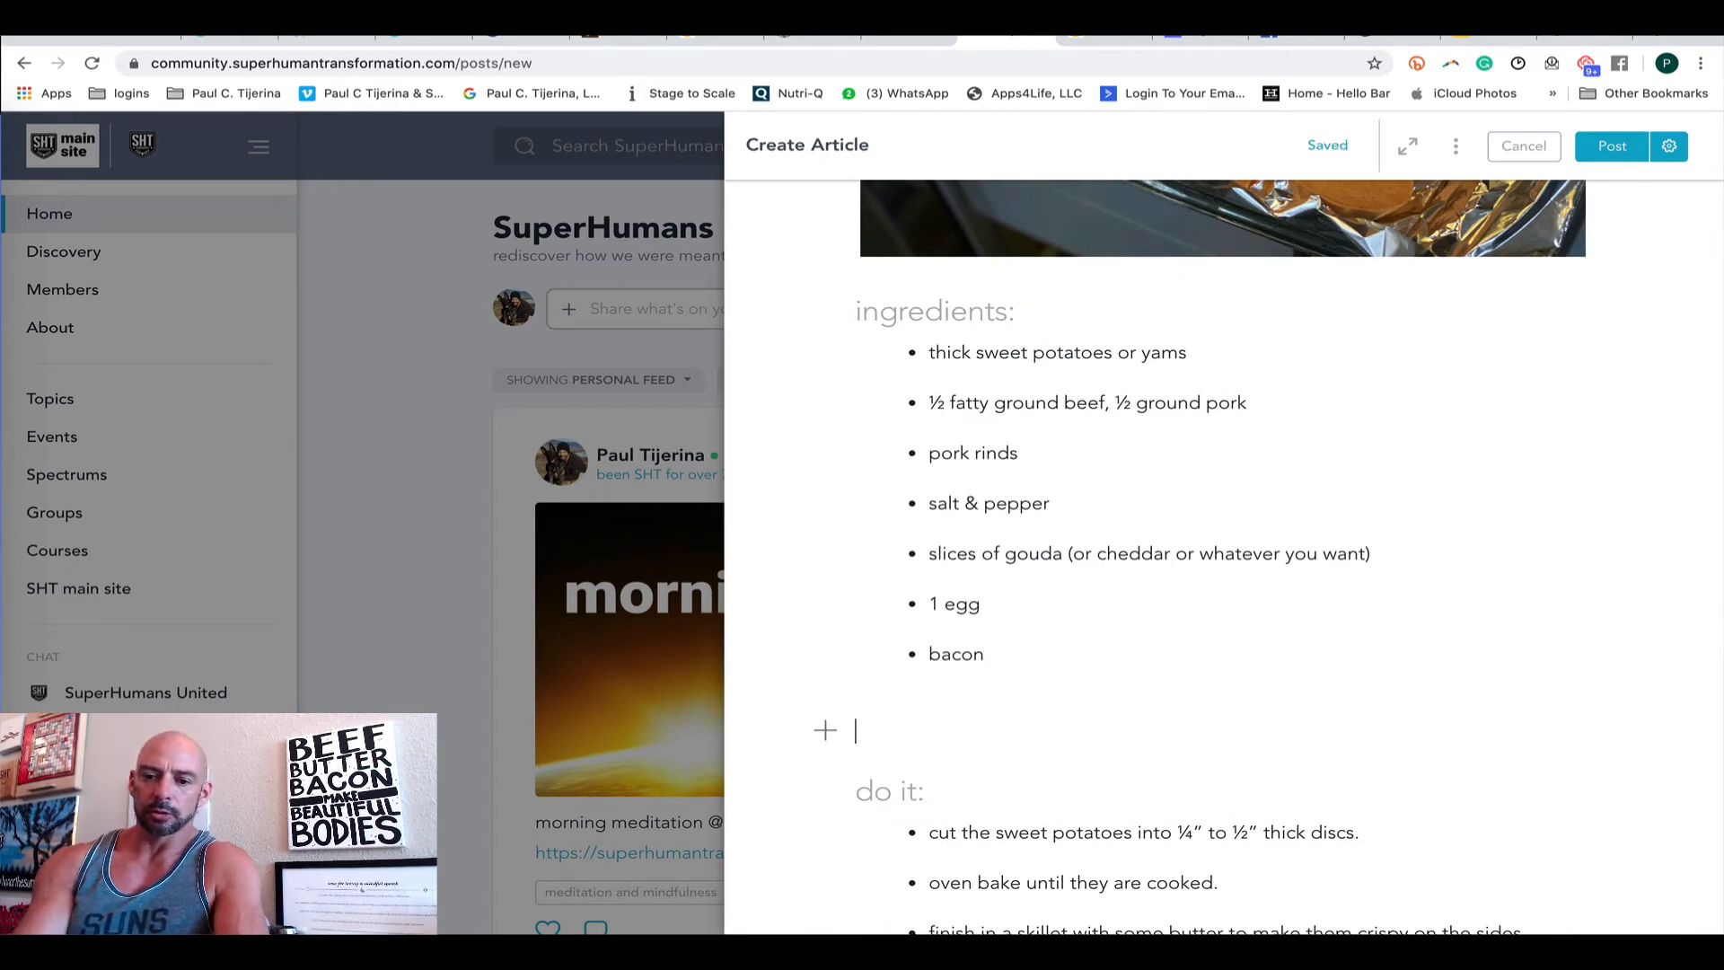
{"action": "left_click", "coordinate": [828, 732]}
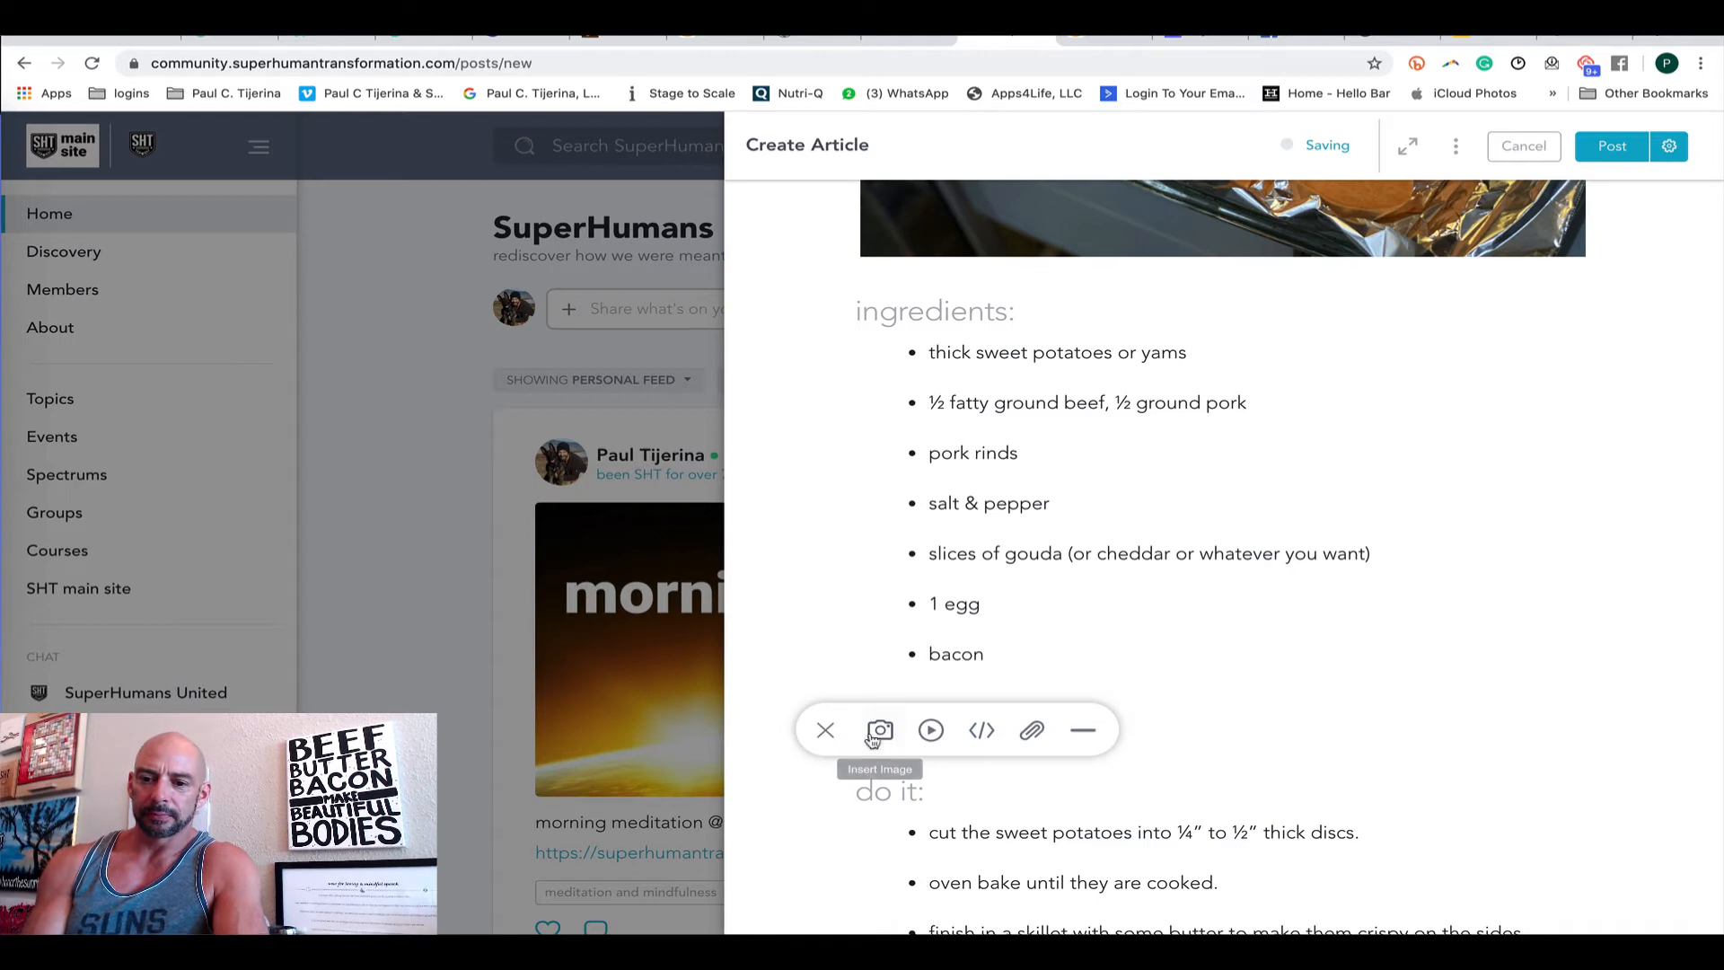
{"action": "left_click", "coordinate": [880, 730]}
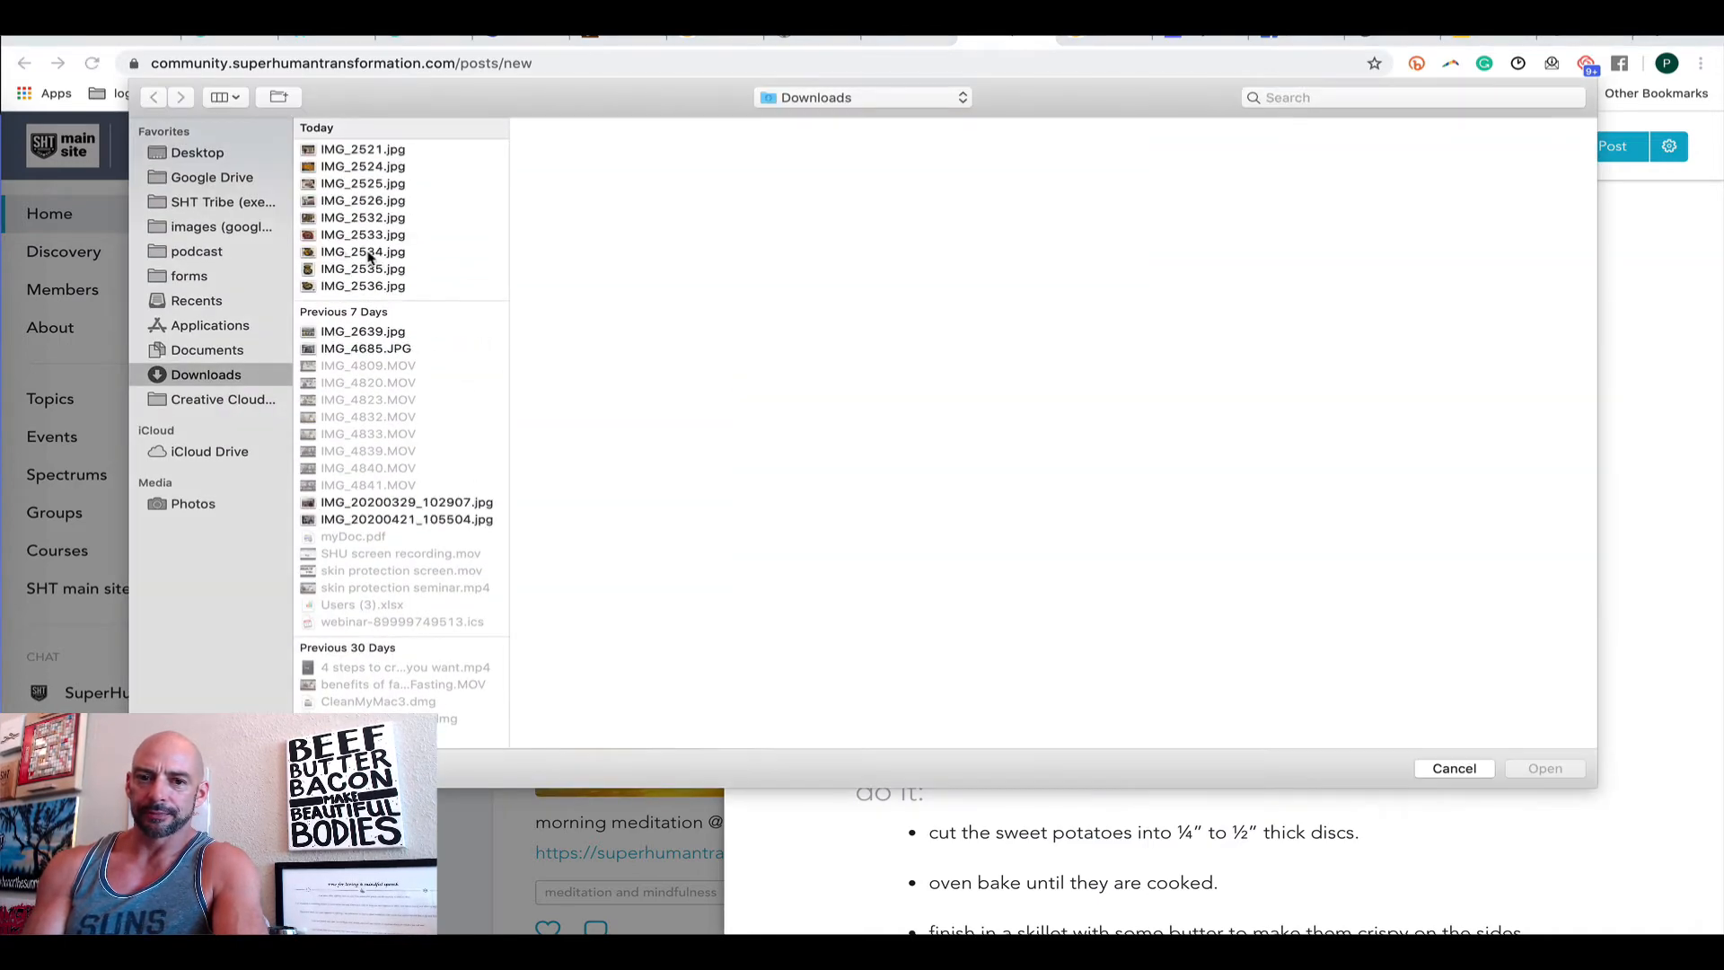
{"action": "left_click", "coordinate": [393, 201]}
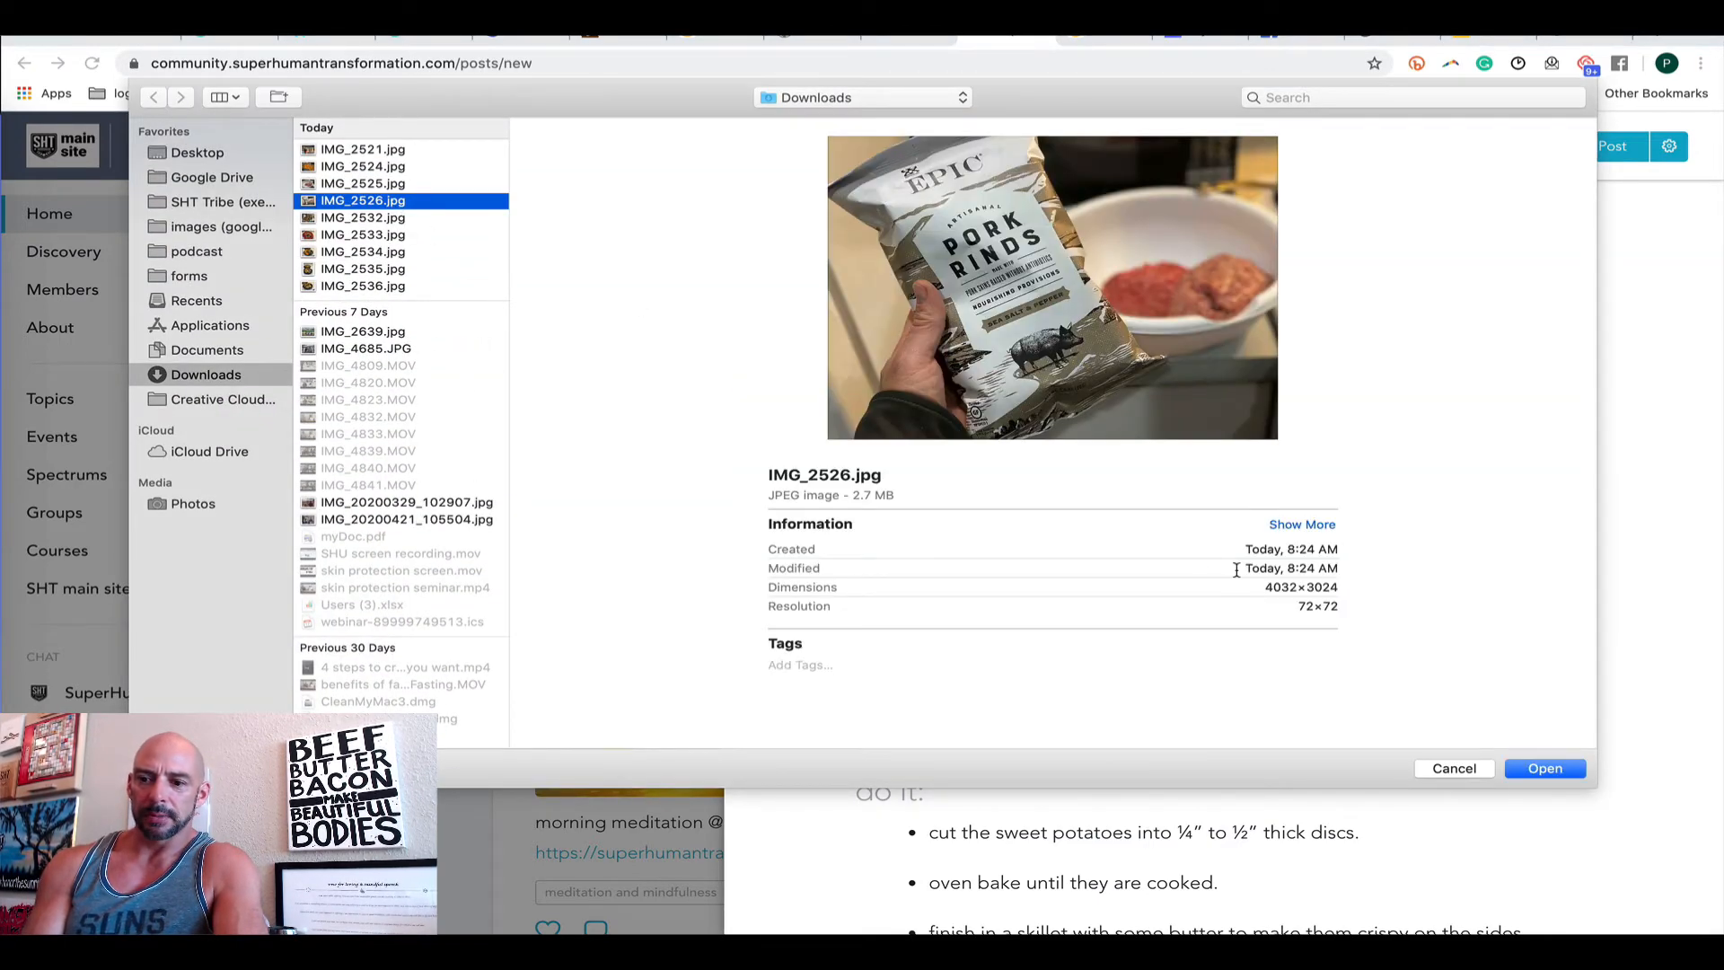
{"action": "left_click", "coordinate": [394, 168]}
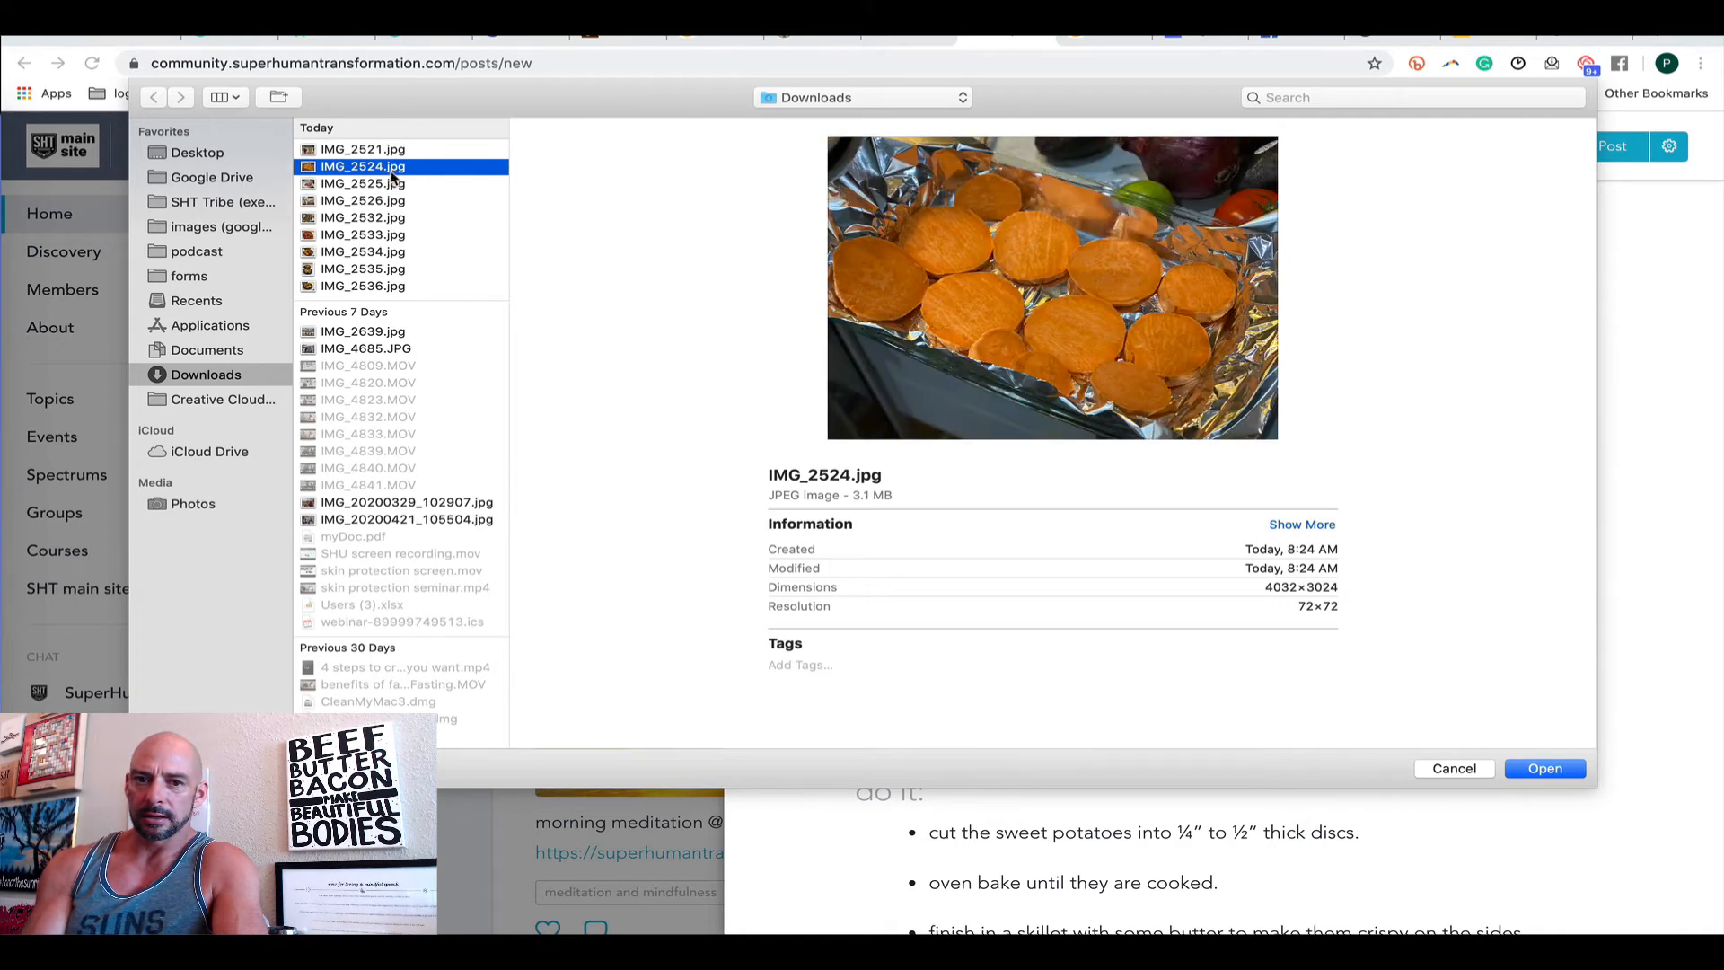
{"action": "left_click", "coordinate": [399, 184]}
{"action": "left_click", "coordinate": [1545, 768]}
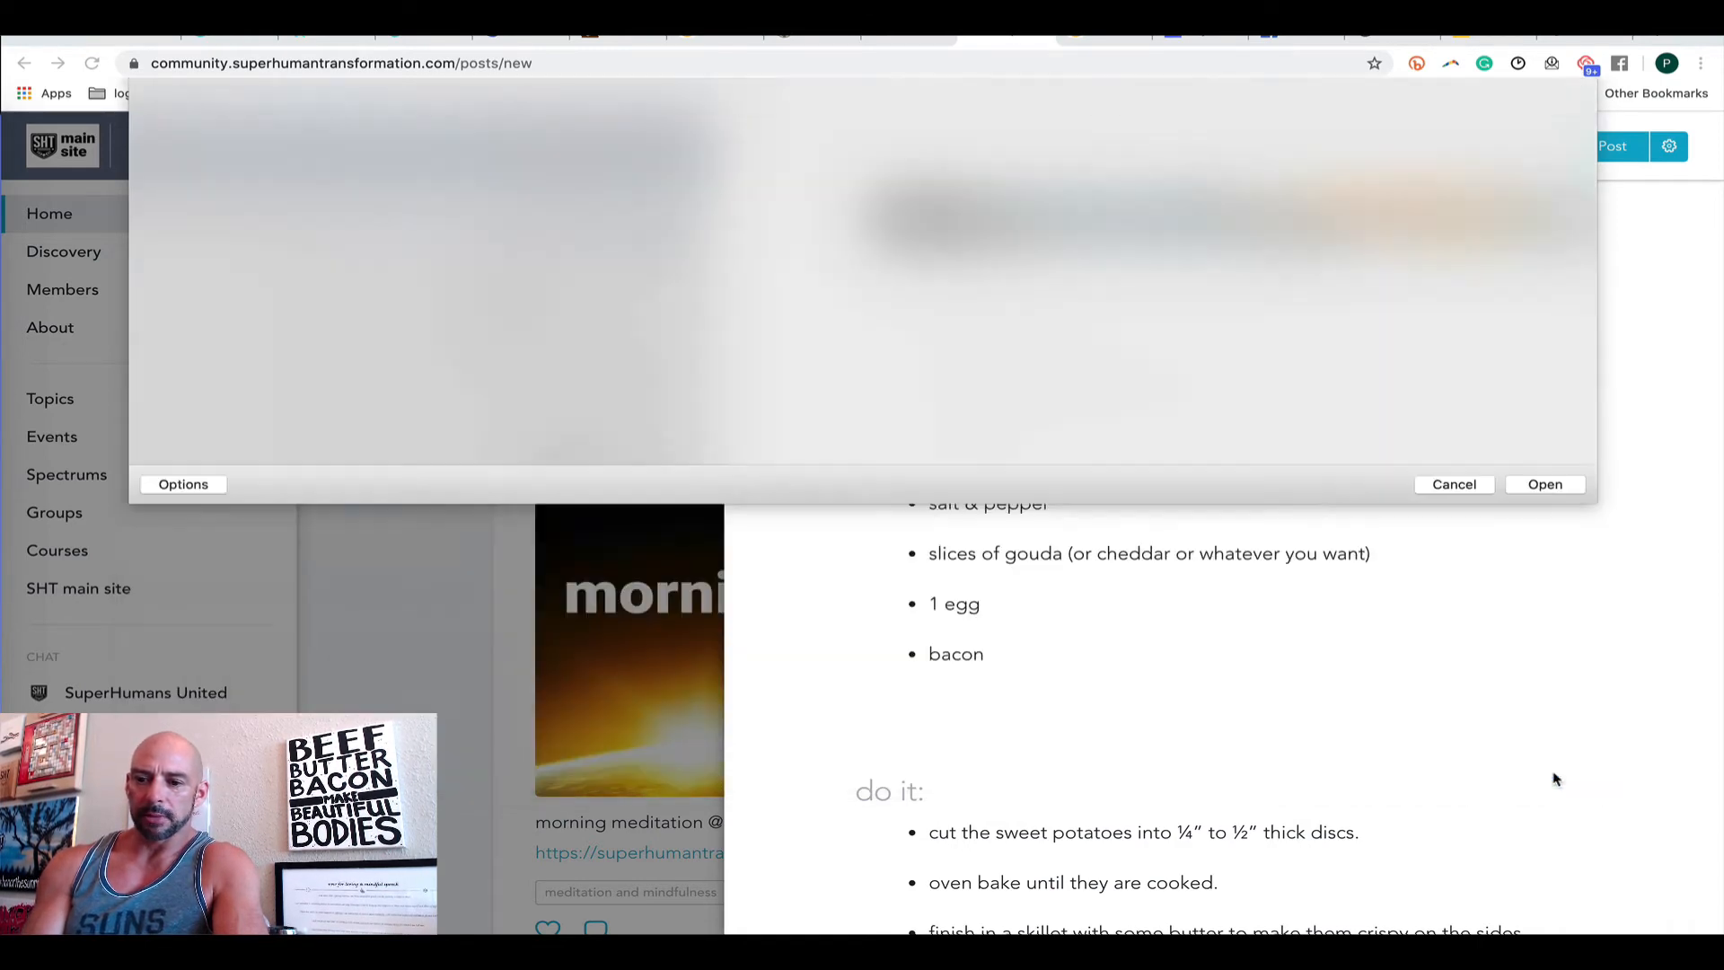
{"action": "scroll", "coordinate": [1523, 794], "scroll_direction": "down", "scroll_amount": 5}
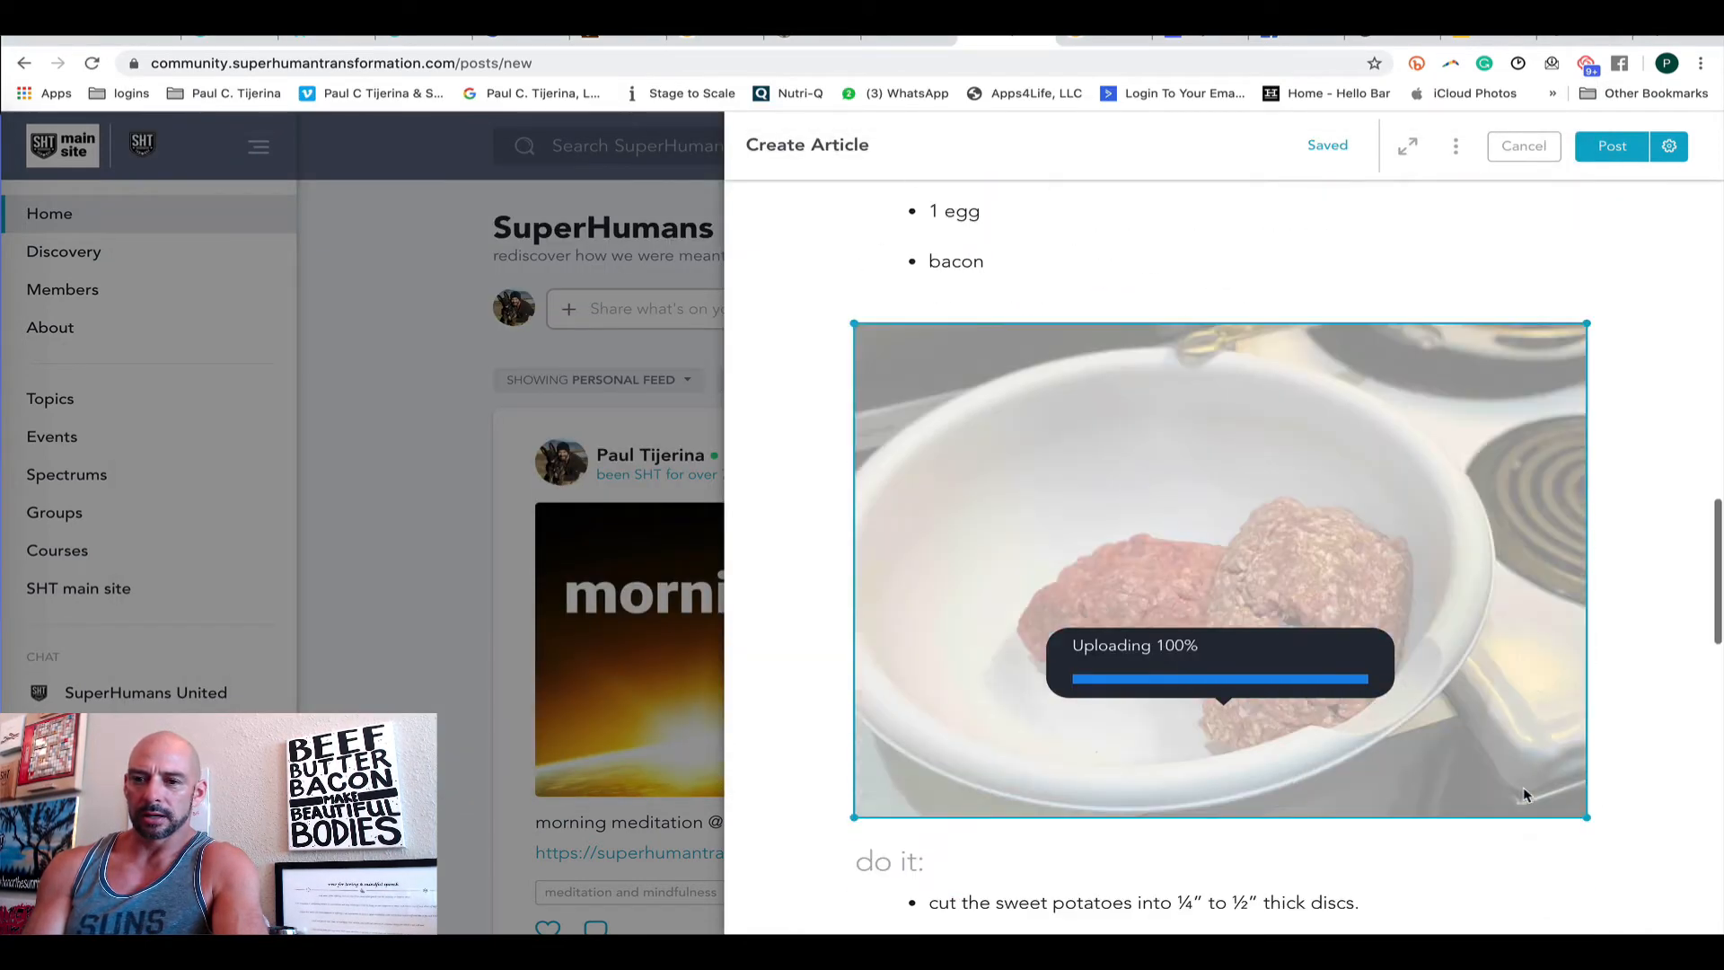
{"action": "scroll", "coordinate": [1526, 793], "scroll_direction": "down", "scroll_amount": 5}
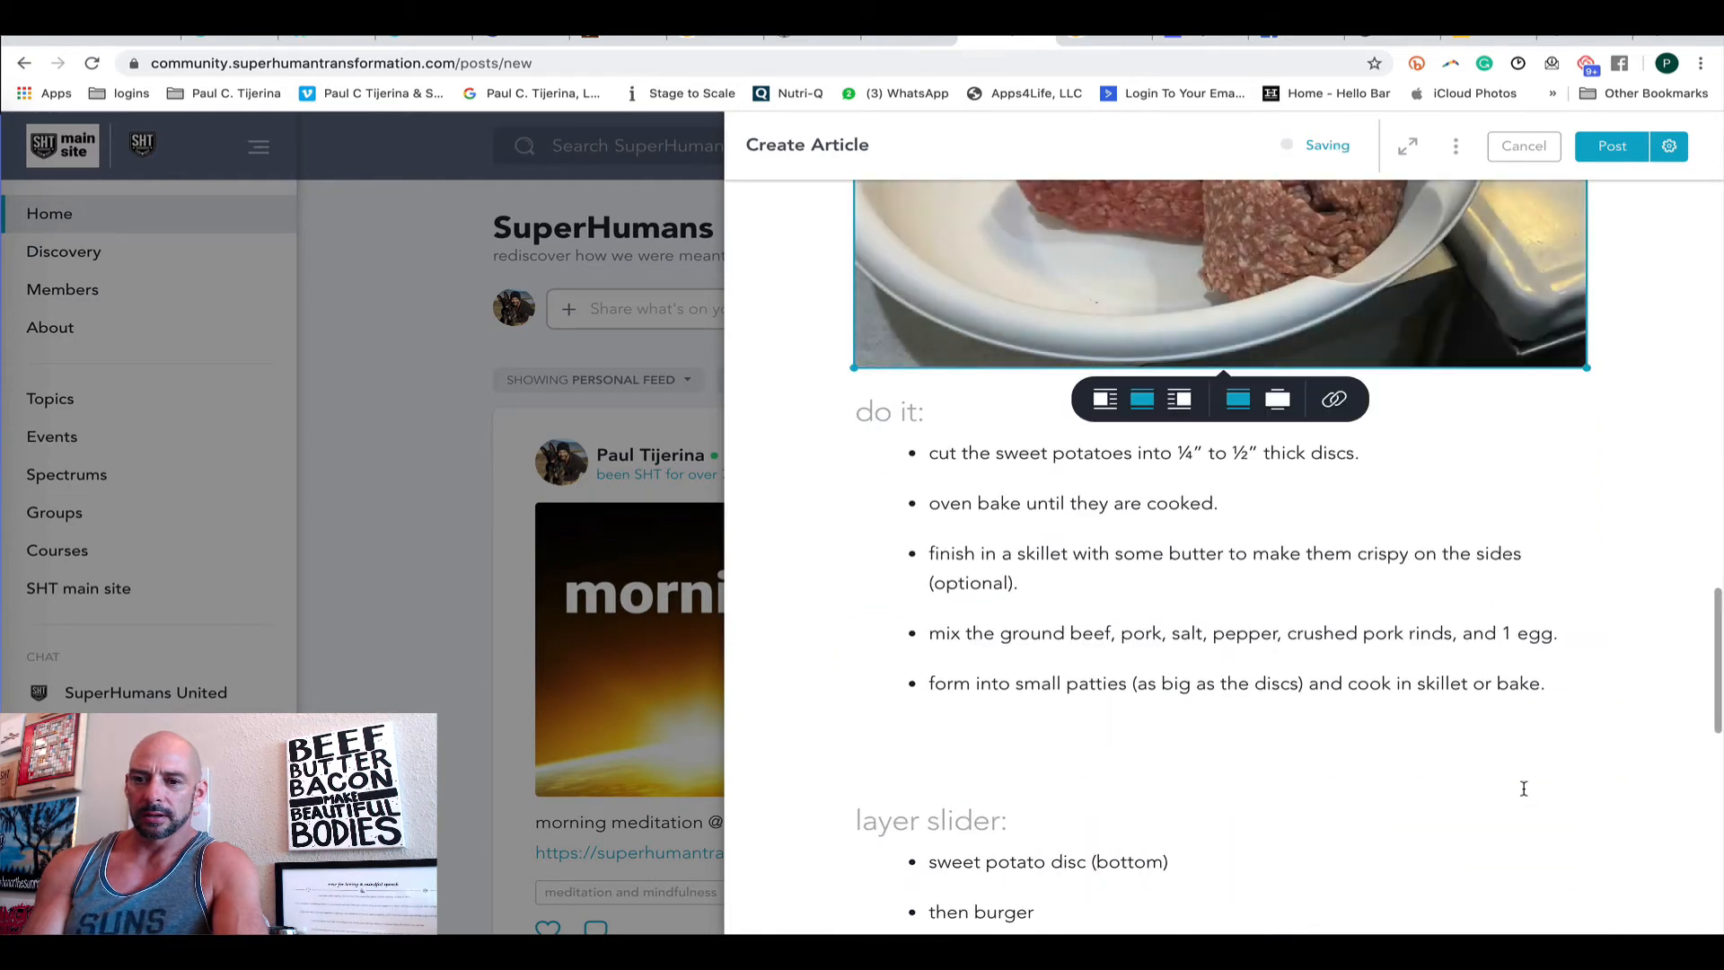
Step: Try to add a plain, unbulleted blank line between the "layer slider:" list and the links below it
{"action": "scroll", "coordinate": [1517, 787], "scroll_direction": "down", "scroll_amount": 2}
{"action": "left_click", "coordinate": [1128, 657]}
{"action": "scroll", "coordinate": [1127, 657], "scroll_direction": "down", "scroll_amount": 3}
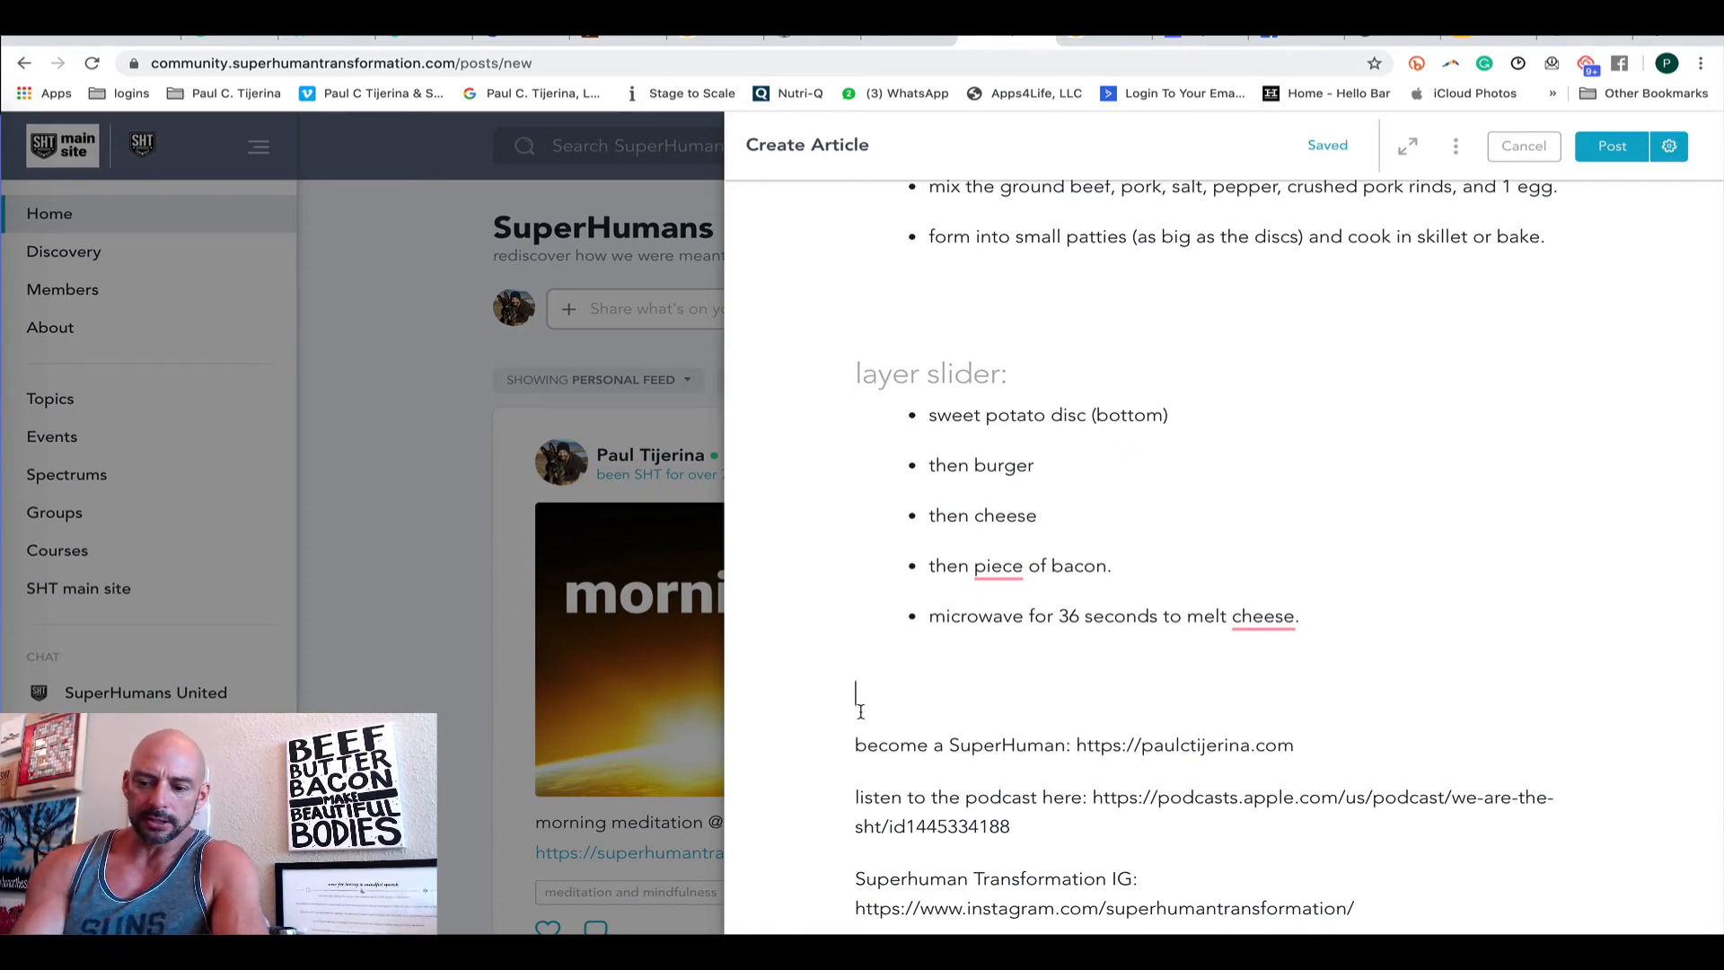
{"action": "key", "text": "BackSpace"}
{"action": "key", "text": "Return"}
{"action": "key", "text": "Return"}
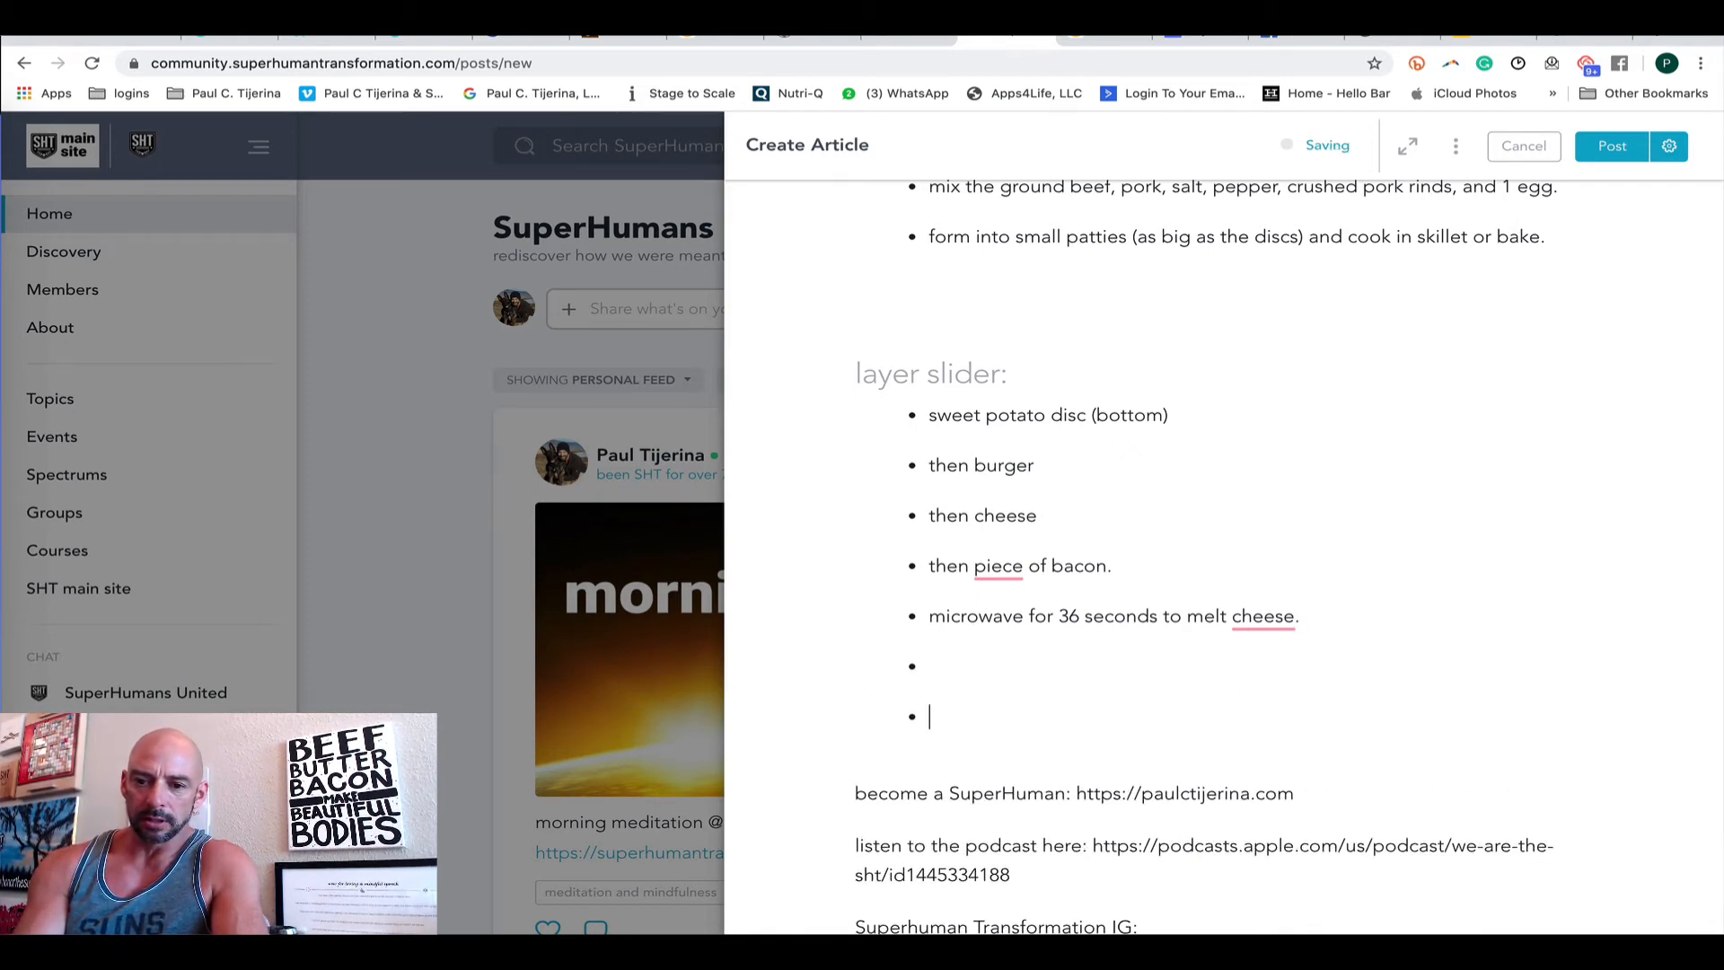
{"action": "key", "text": "BackSpace"}
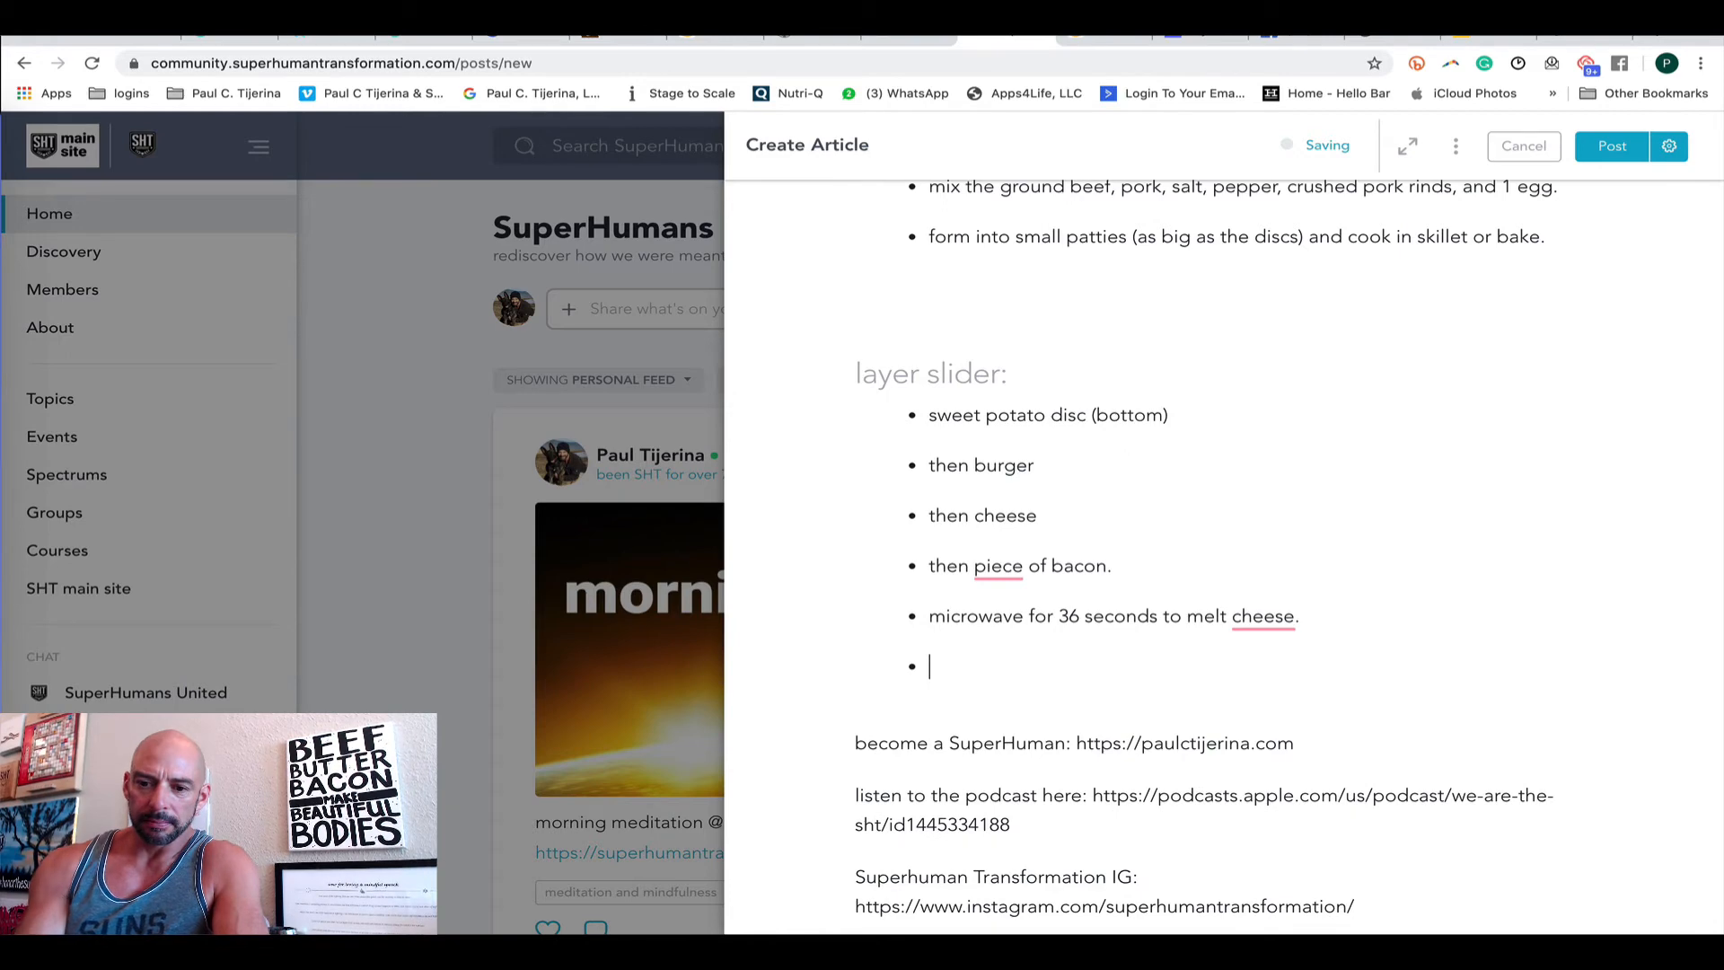
{"action": "double_click", "coordinate": [971, 662]}
{"action": "left_click", "coordinate": [906, 718]}
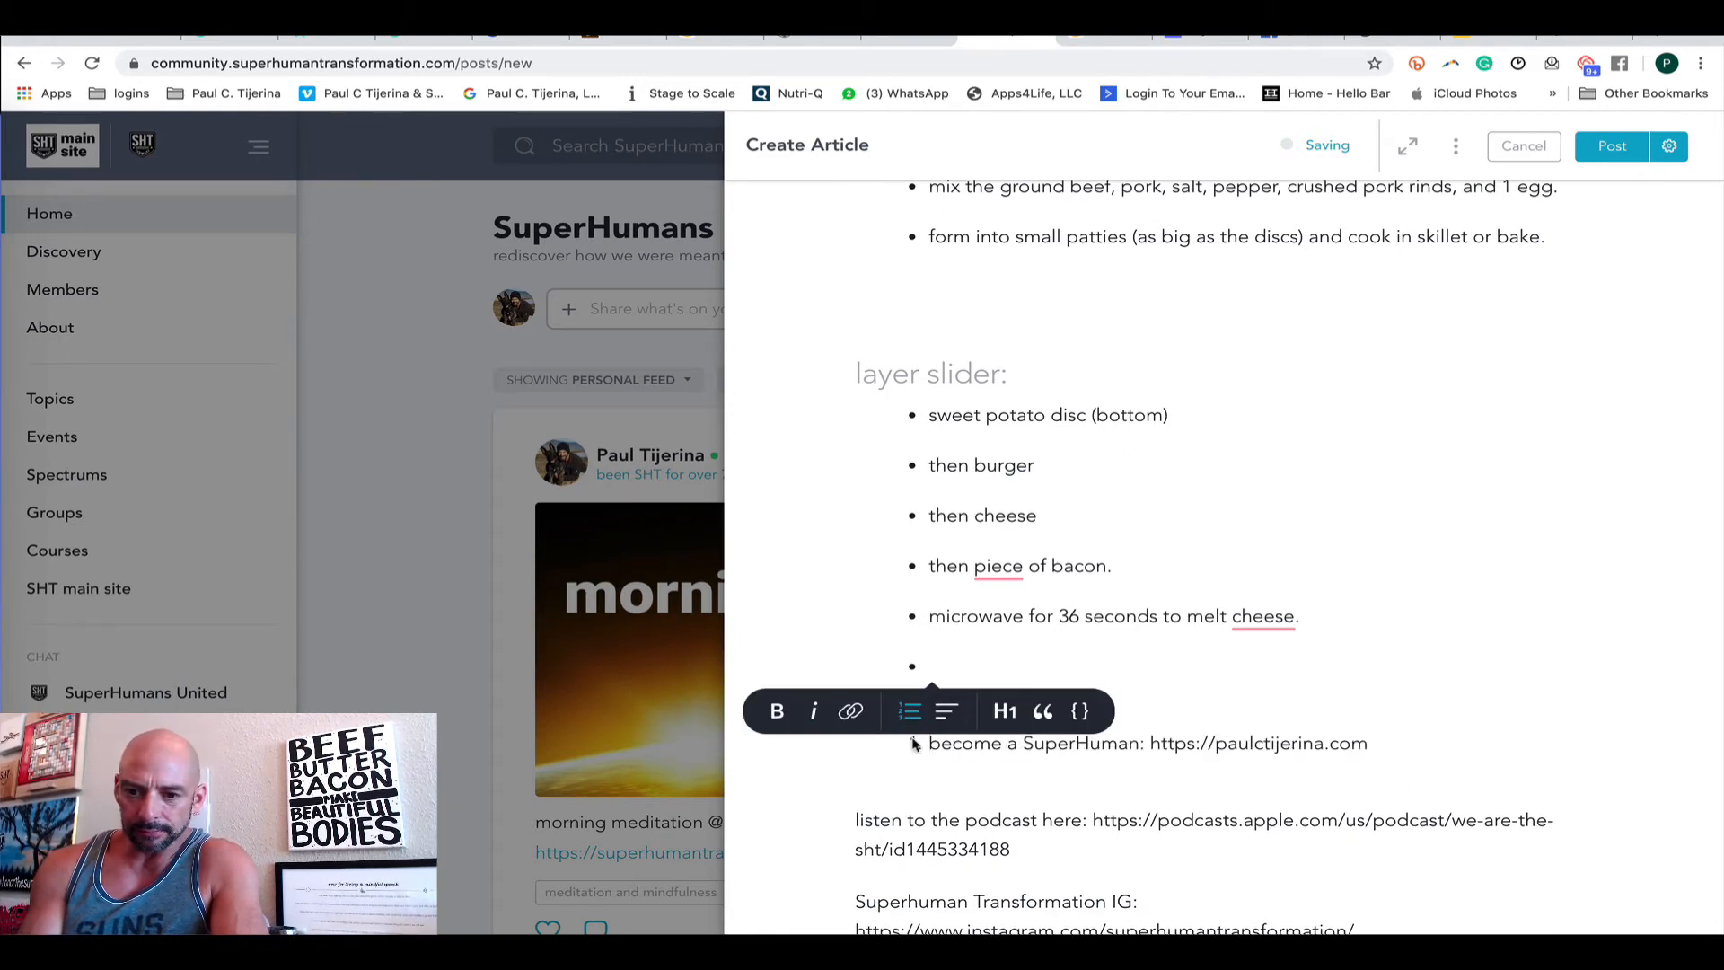
Step: Delete the empty bullet and all the promotional links and hashtags below the "layer slider:" list
{"action": "left_click", "coordinate": [965, 662]}
{"action": "key", "text": "super+a"}
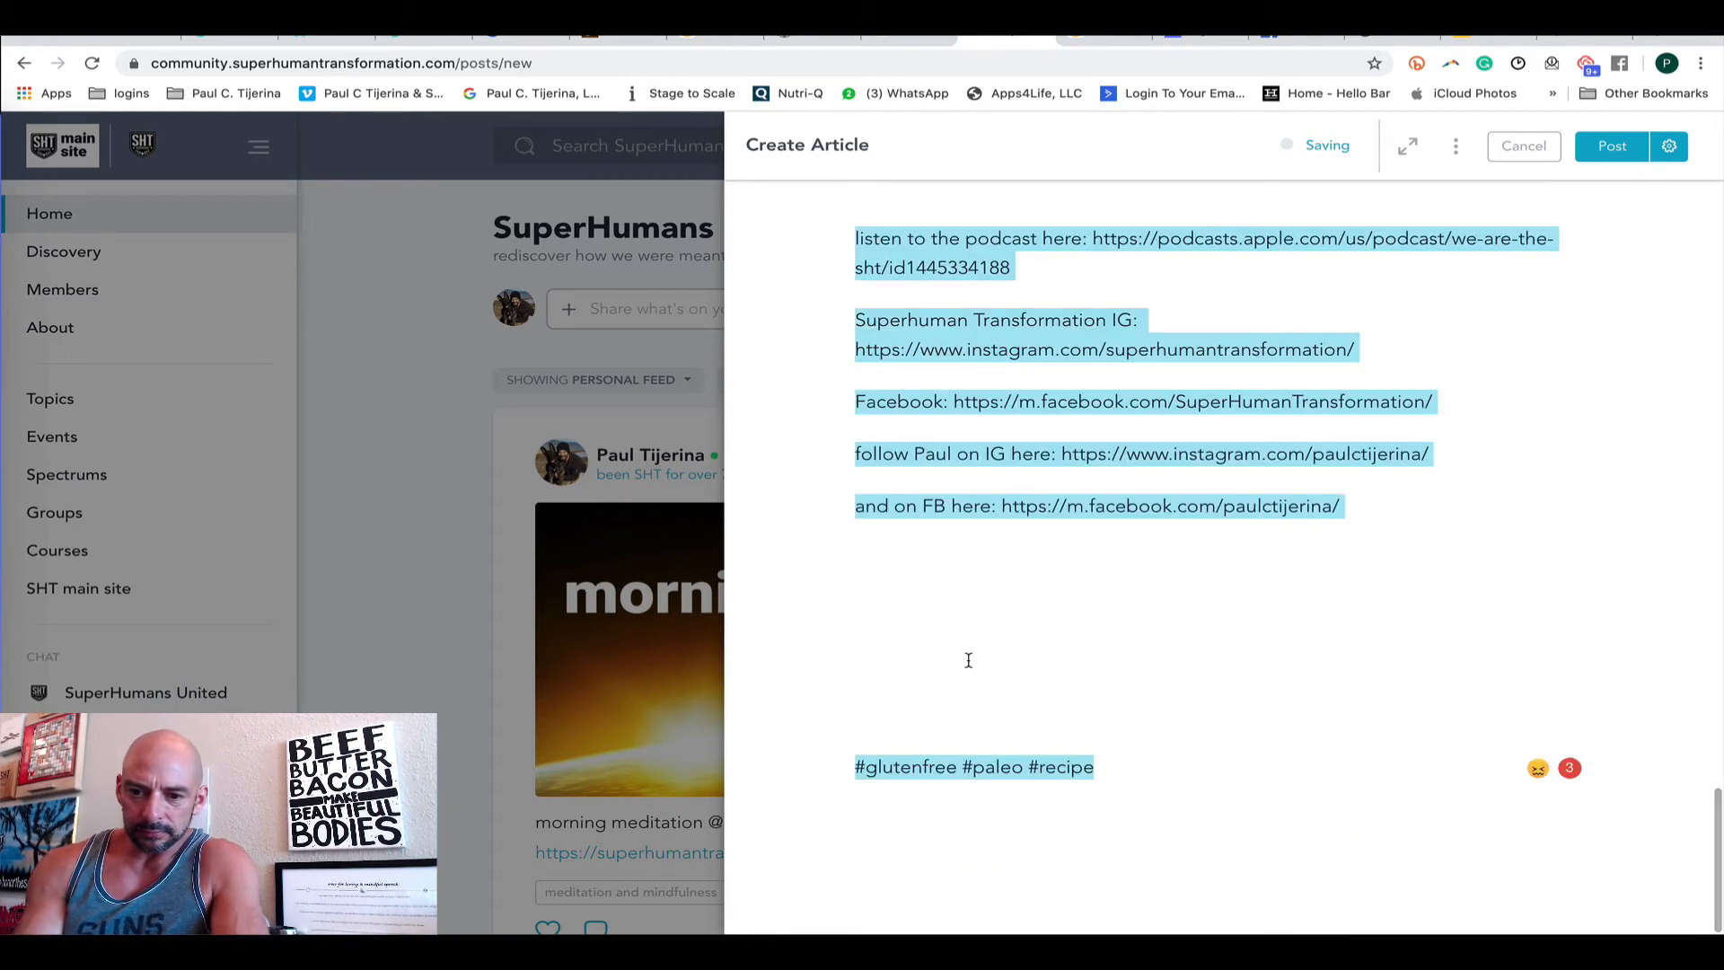
{"action": "key", "text": "BackSpace"}
{"action": "key", "text": "BackSpace"}
{"action": "key", "text": "BackSpace"}
{"action": "key", "text": "BackSpace"}
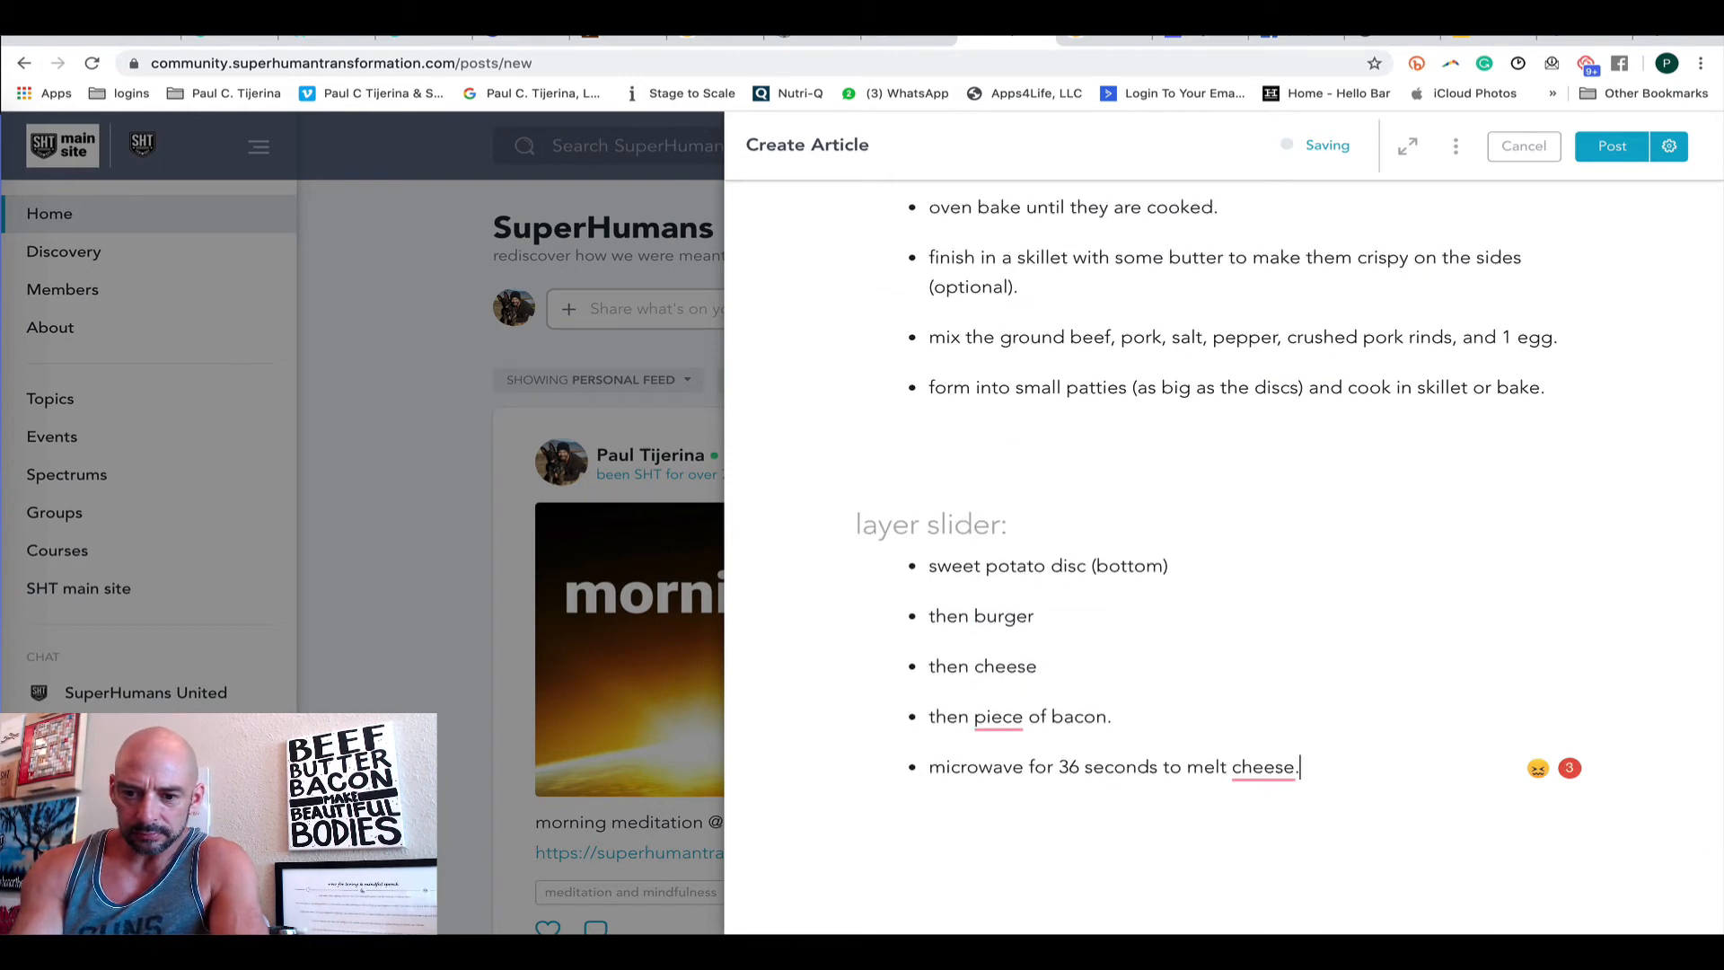
Step: Insert the image IMG_2536.jpg from Downloads on a new unbulleted line after the "layer slider:" list
{"action": "key", "text": "Return"}
{"action": "key", "text": "Return"}
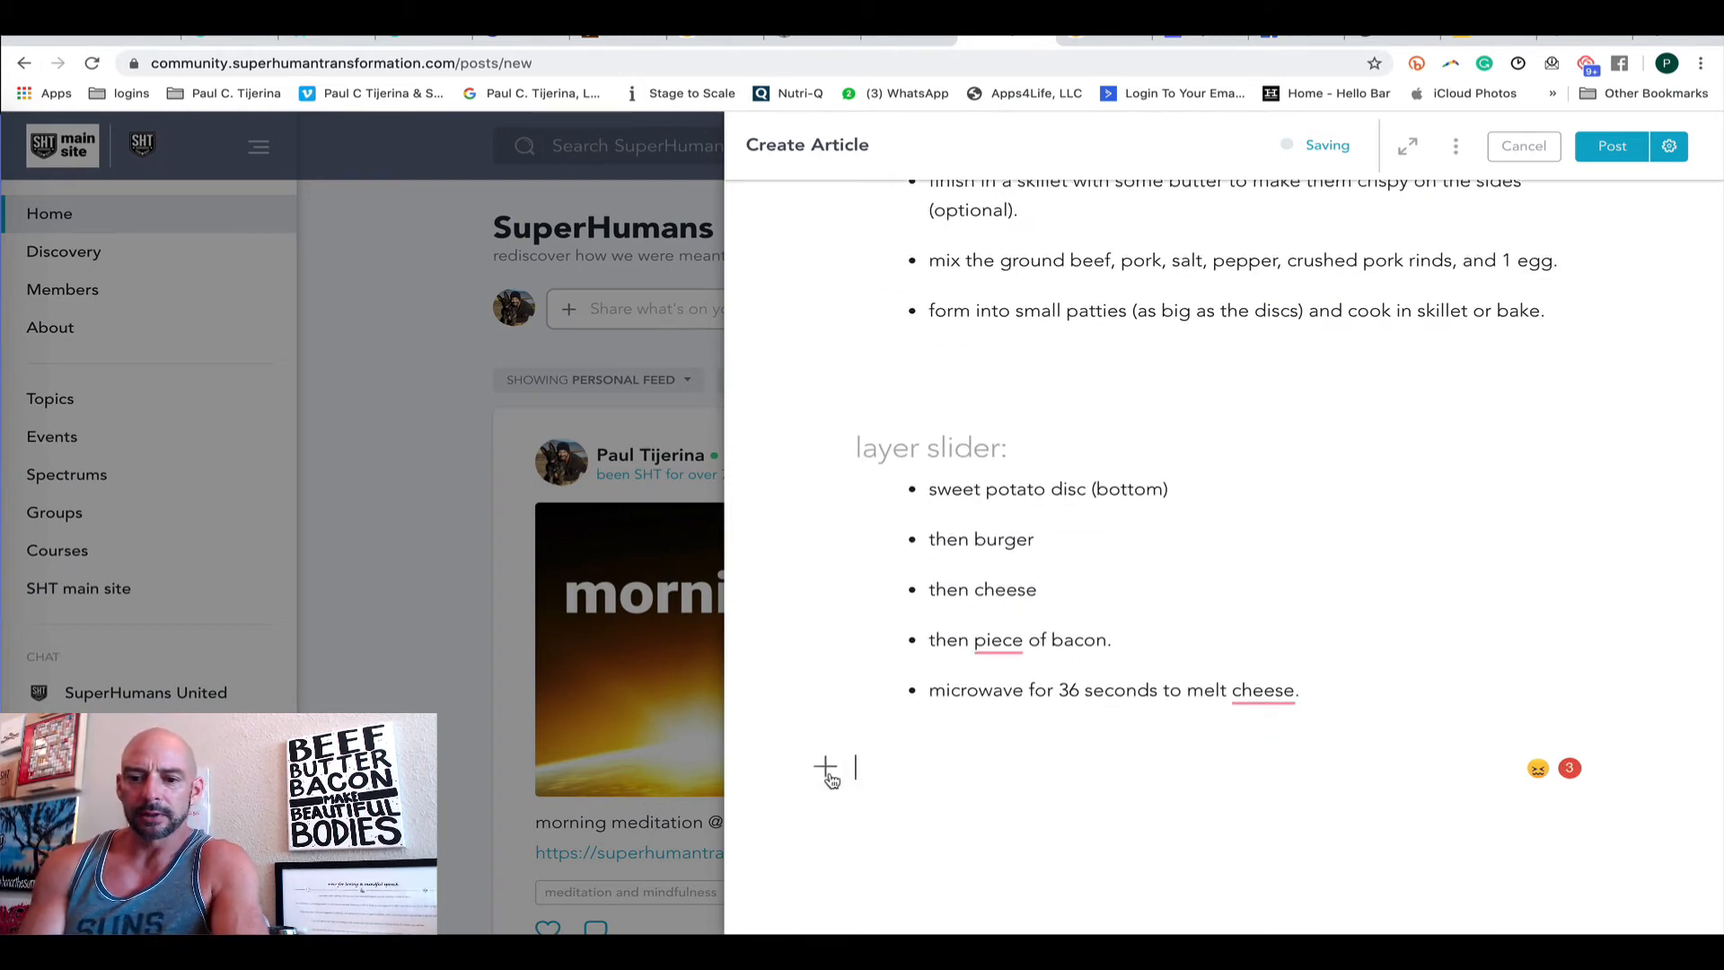
{"action": "left_click", "coordinate": [826, 768]}
{"action": "left_click", "coordinate": [877, 767]}
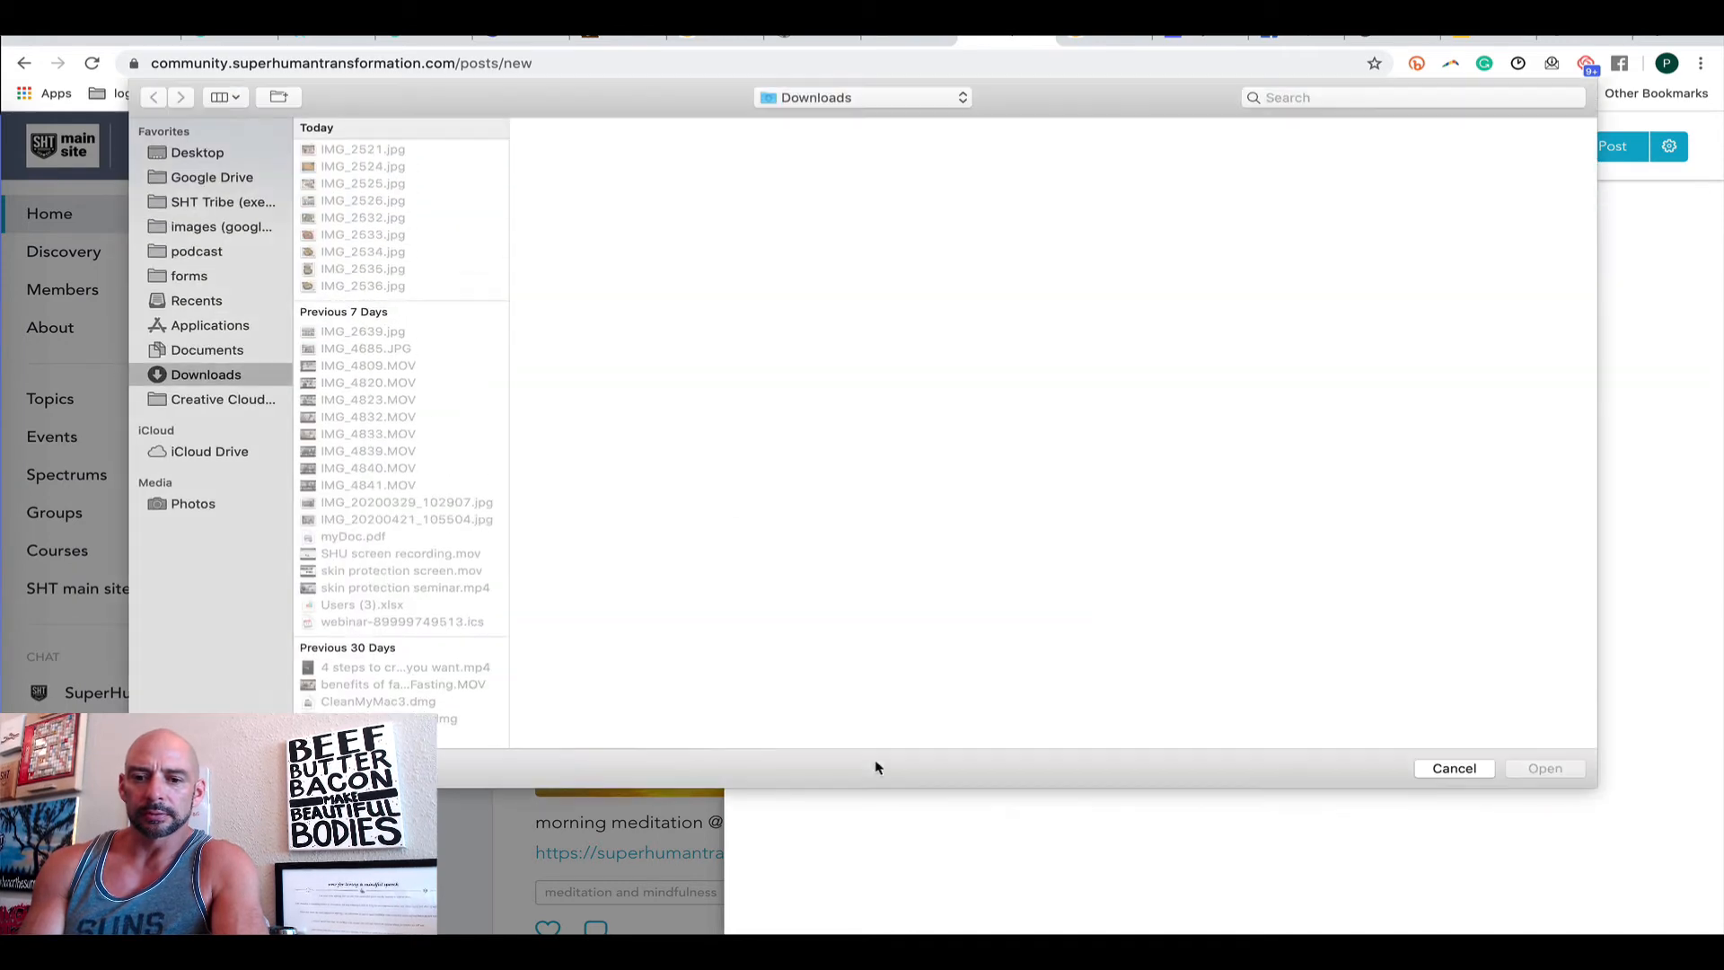
{"action": "left_click", "coordinate": [353, 287]}
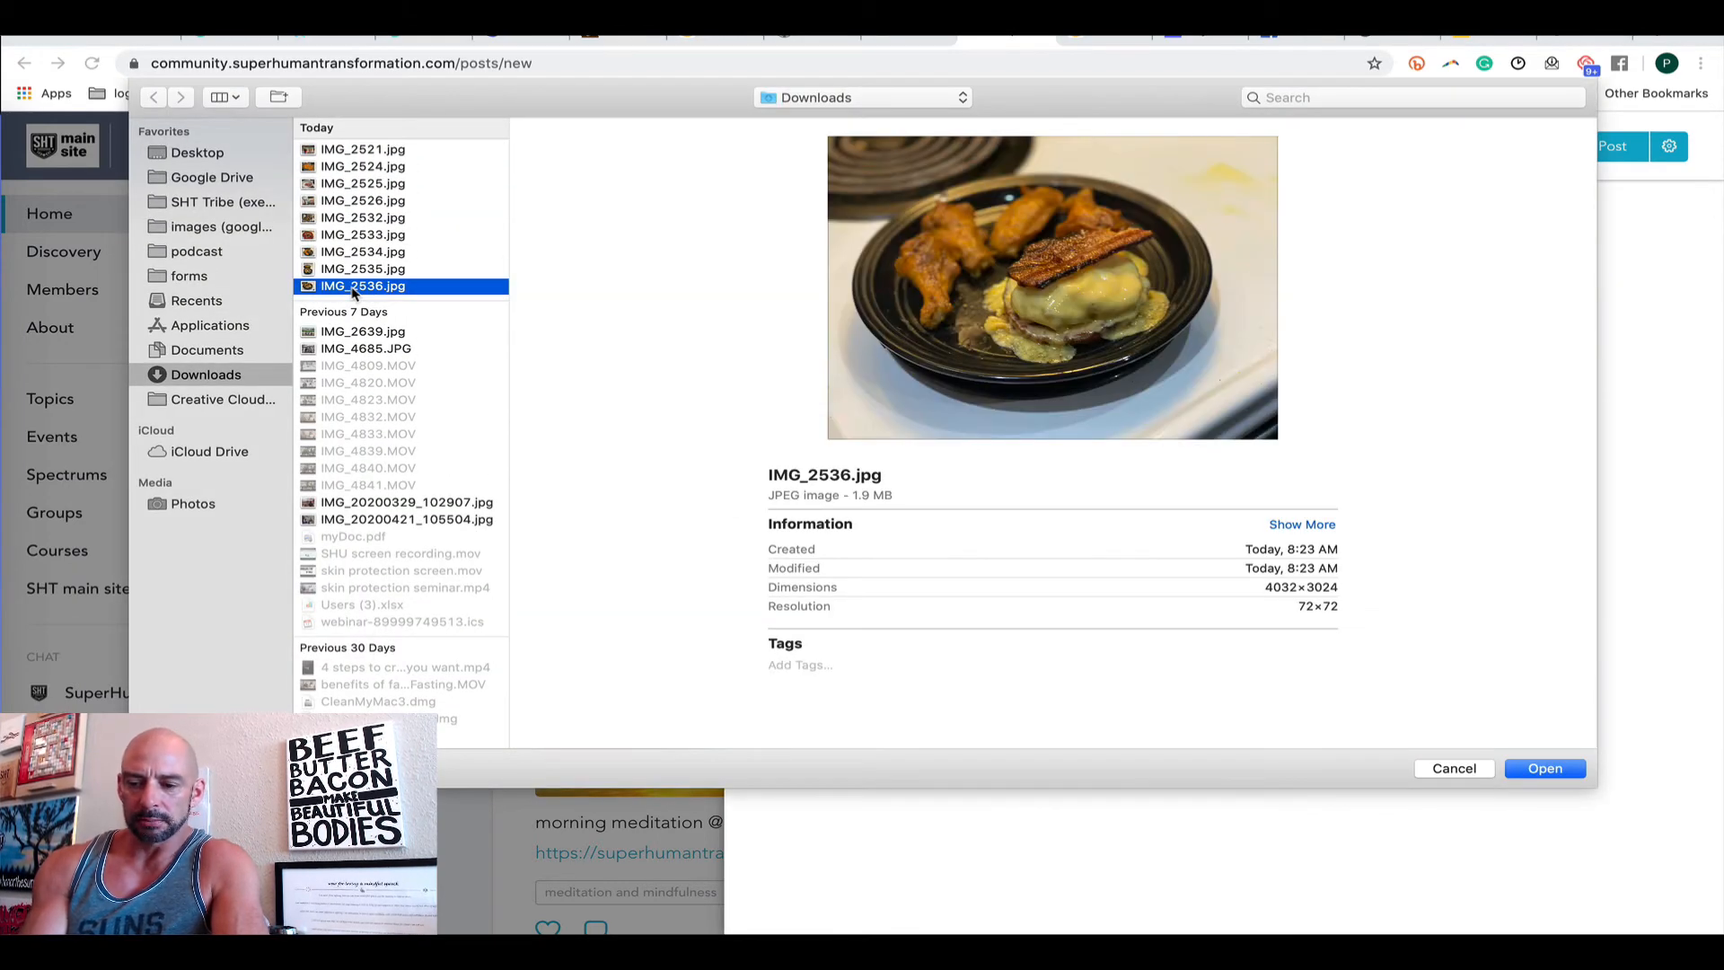
{"action": "key", "text": "Up"}
{"action": "left_click", "coordinate": [353, 287]}
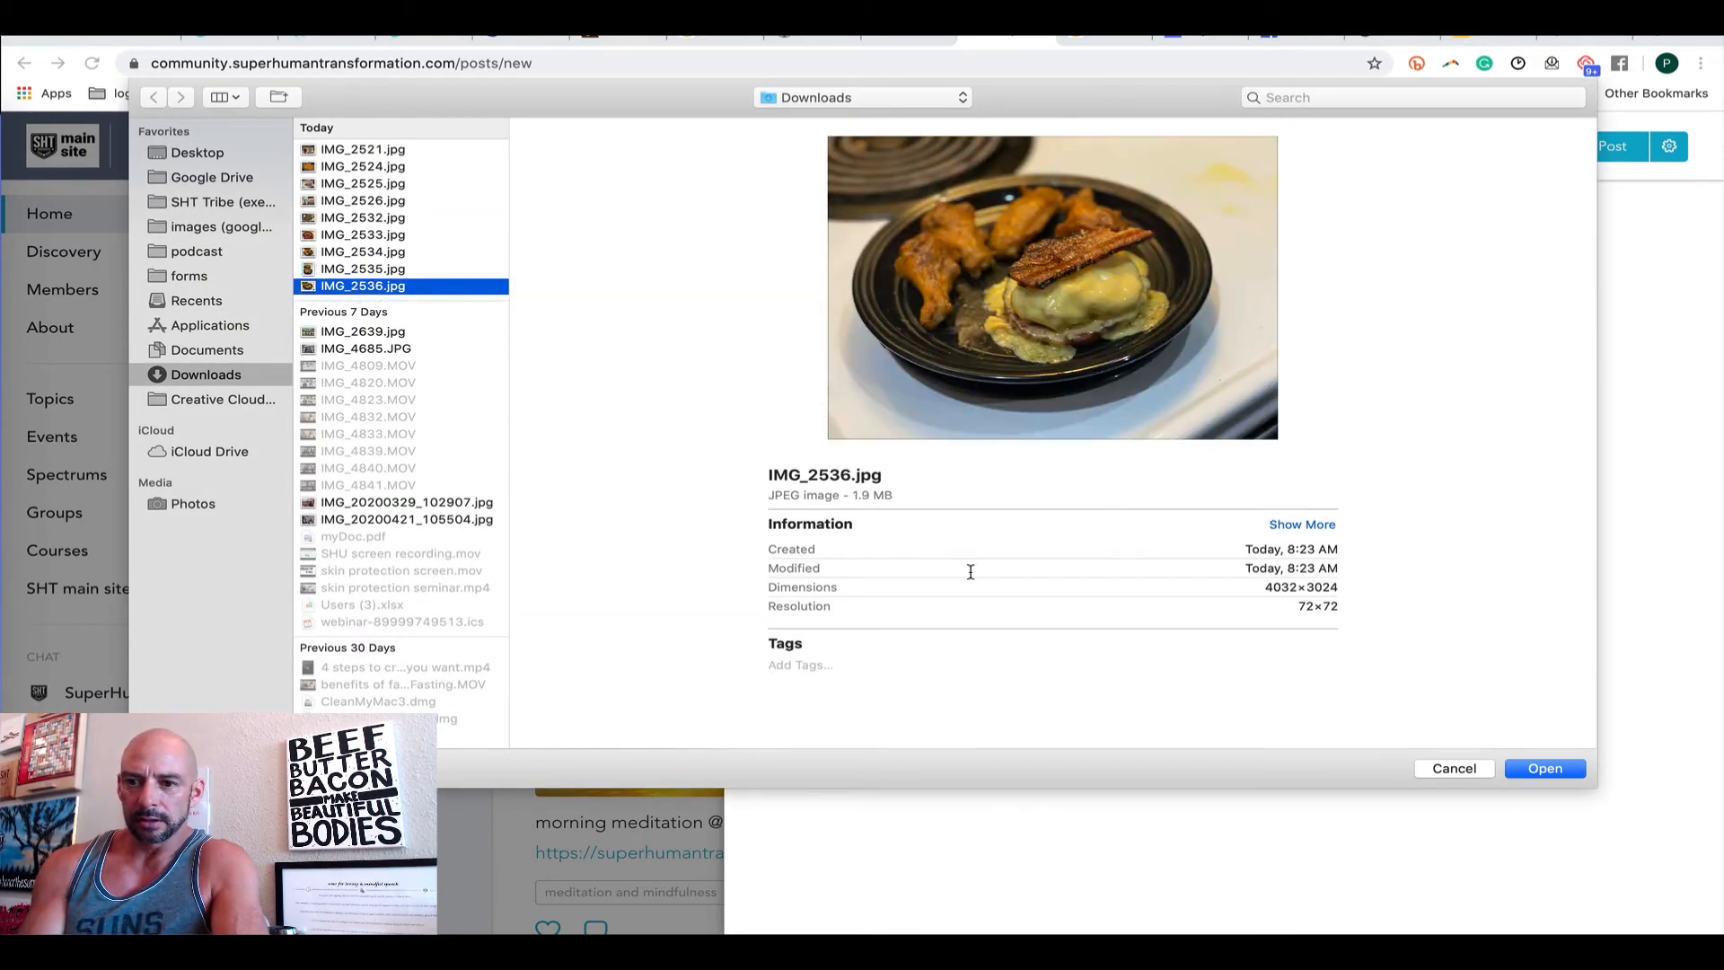
{"action": "left_click", "coordinate": [1545, 769]}
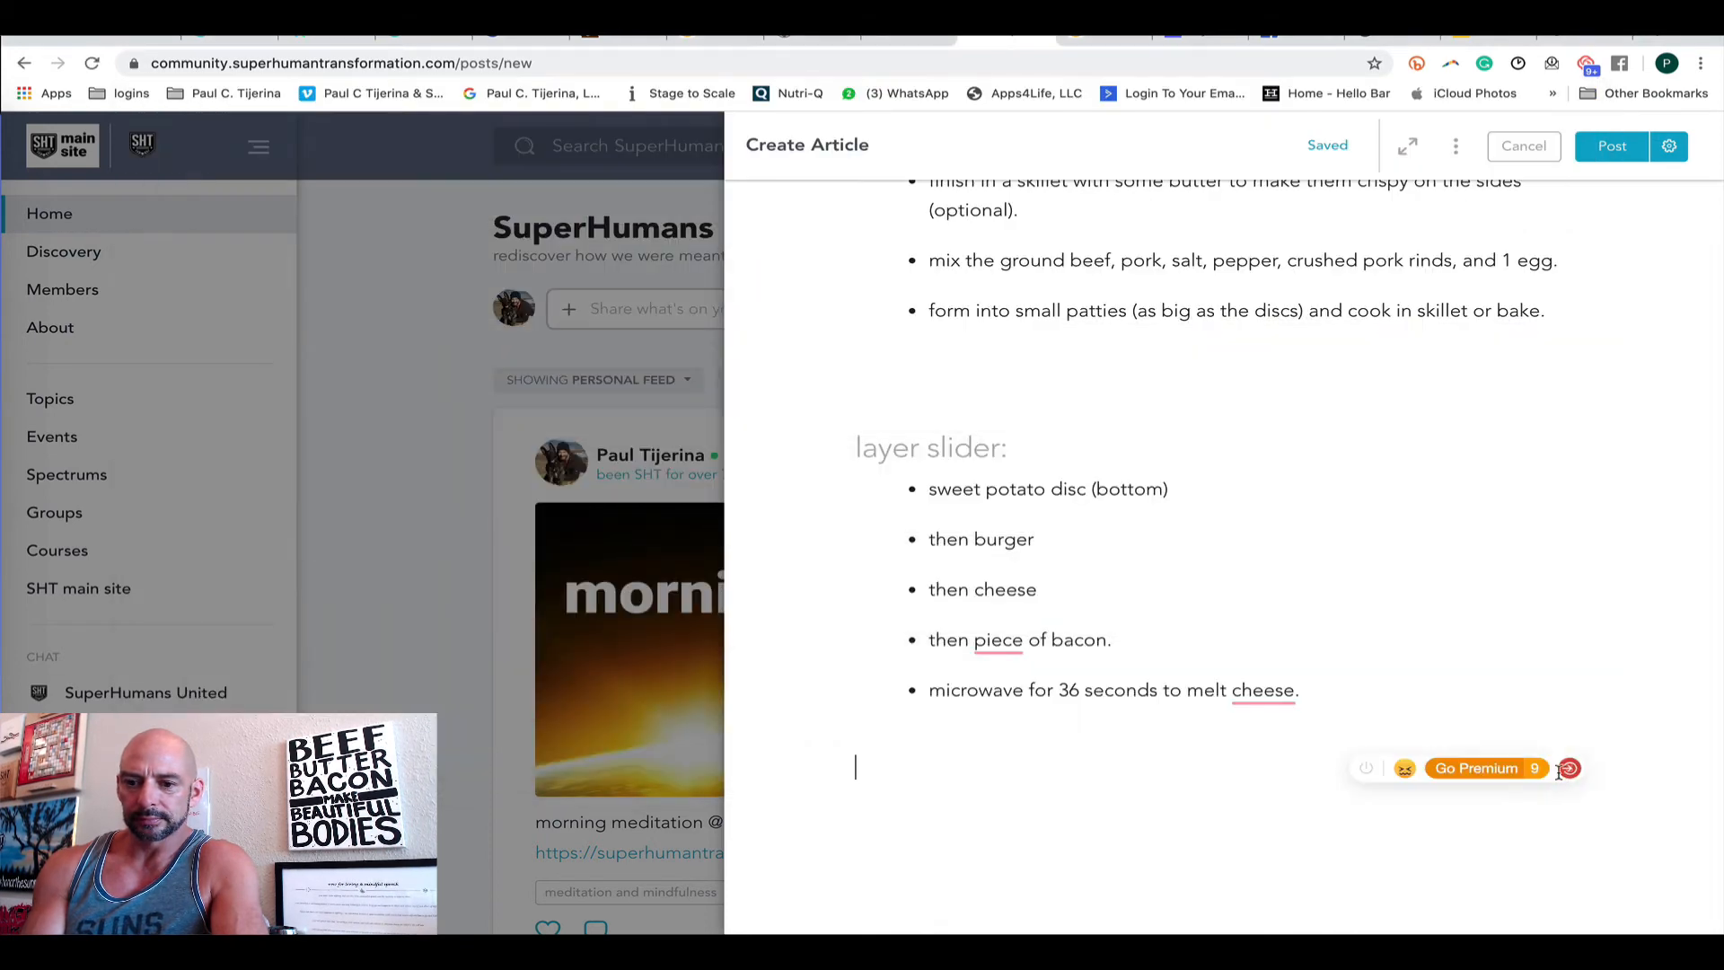
{"action": "scroll", "coordinate": [1397, 875], "scroll_direction": "down", "scroll_amount": 3}
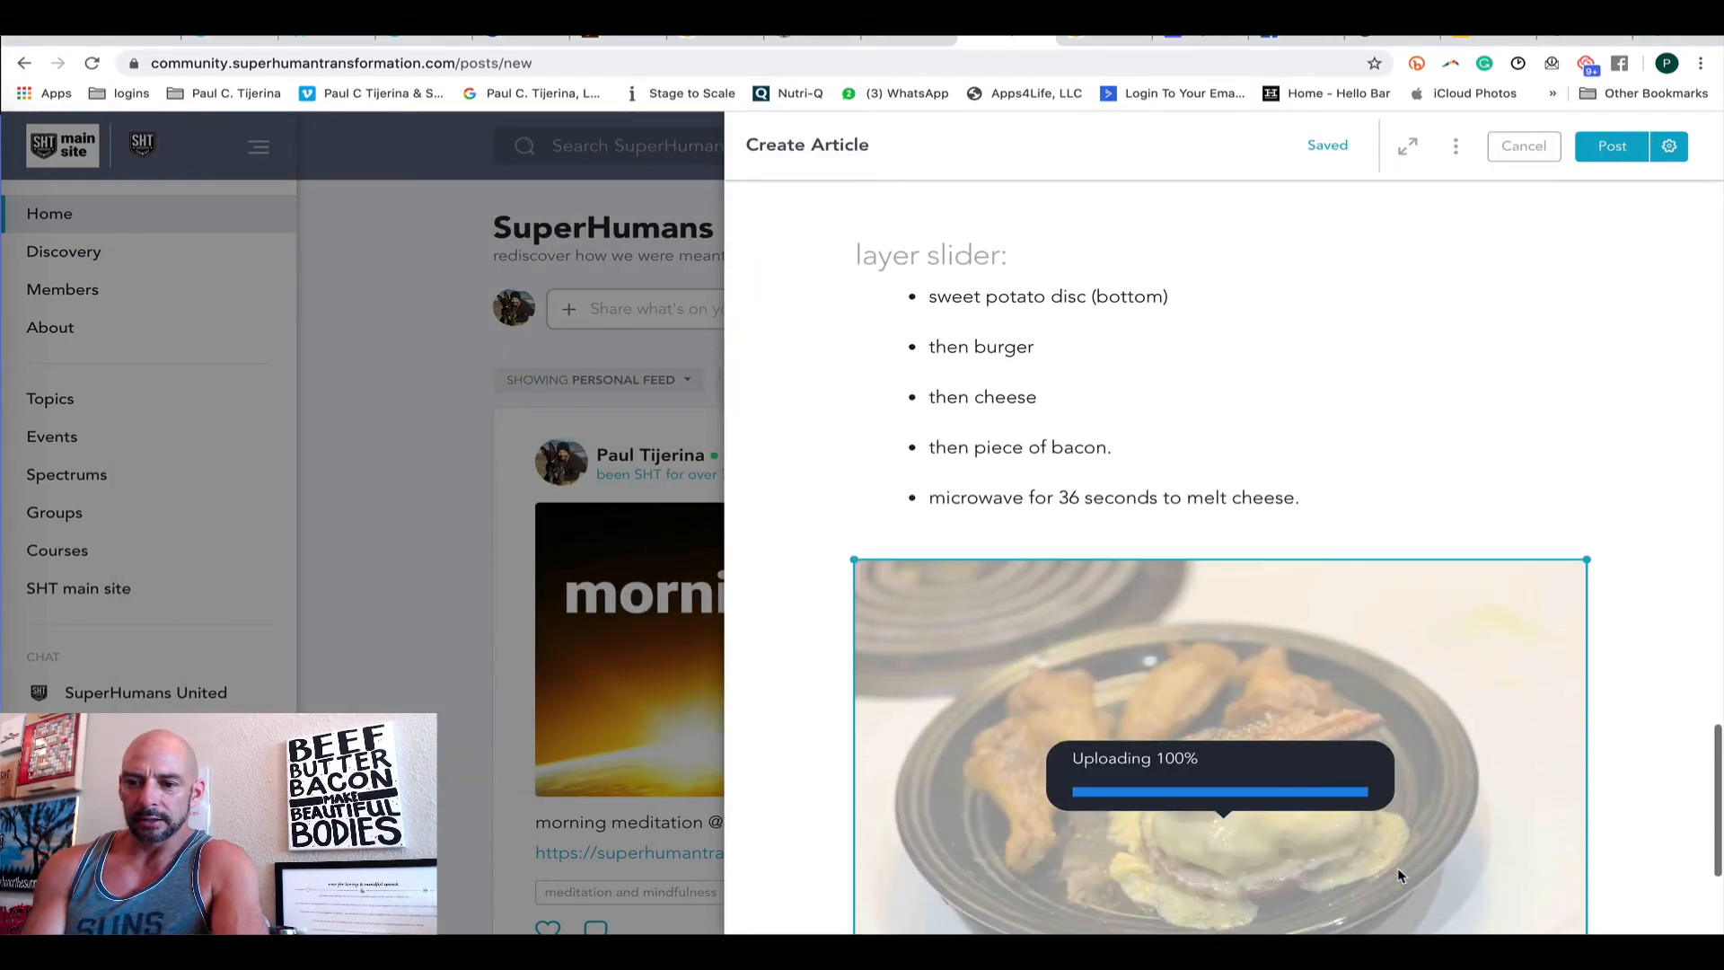
{"action": "scroll", "coordinate": [1390, 669], "scroll_direction": "down", "scroll_amount": 3}
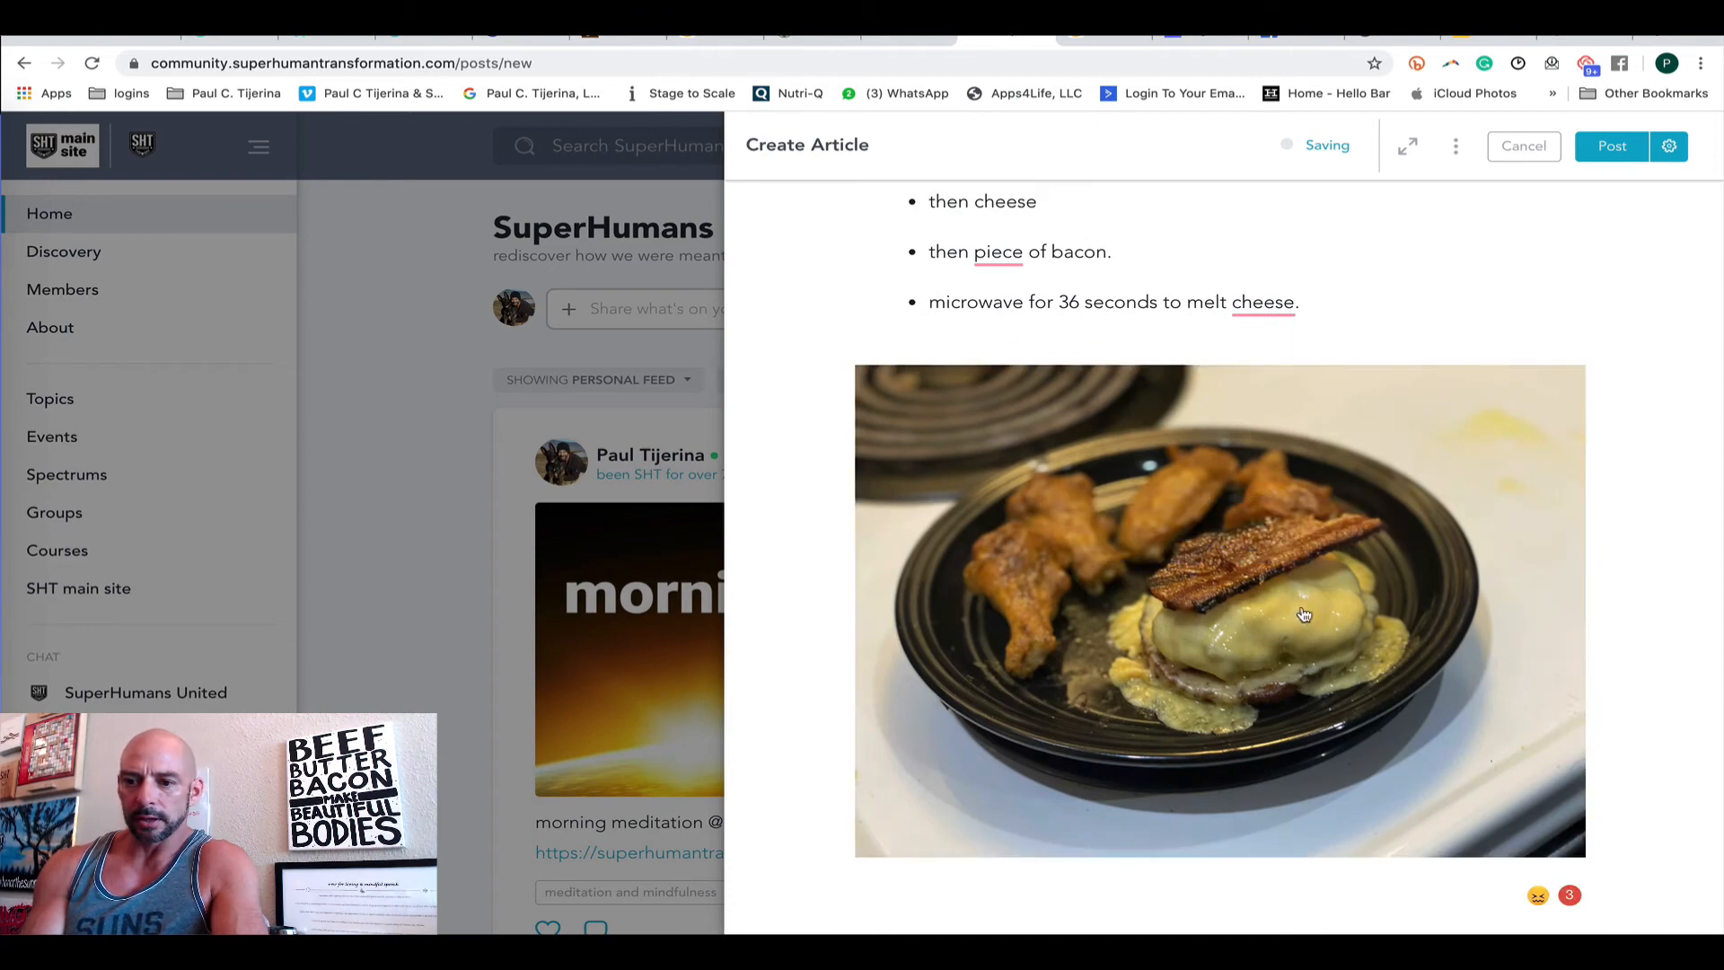
Step: Review the article from its title and publish it under the recipes topic without notifying members
{"action": "scroll", "coordinate": [1298, 613], "scroll_direction": "up", "scroll_amount": 8}
{"action": "scroll", "coordinate": [1302, 607], "scroll_direction": "up", "scroll_amount": 10}
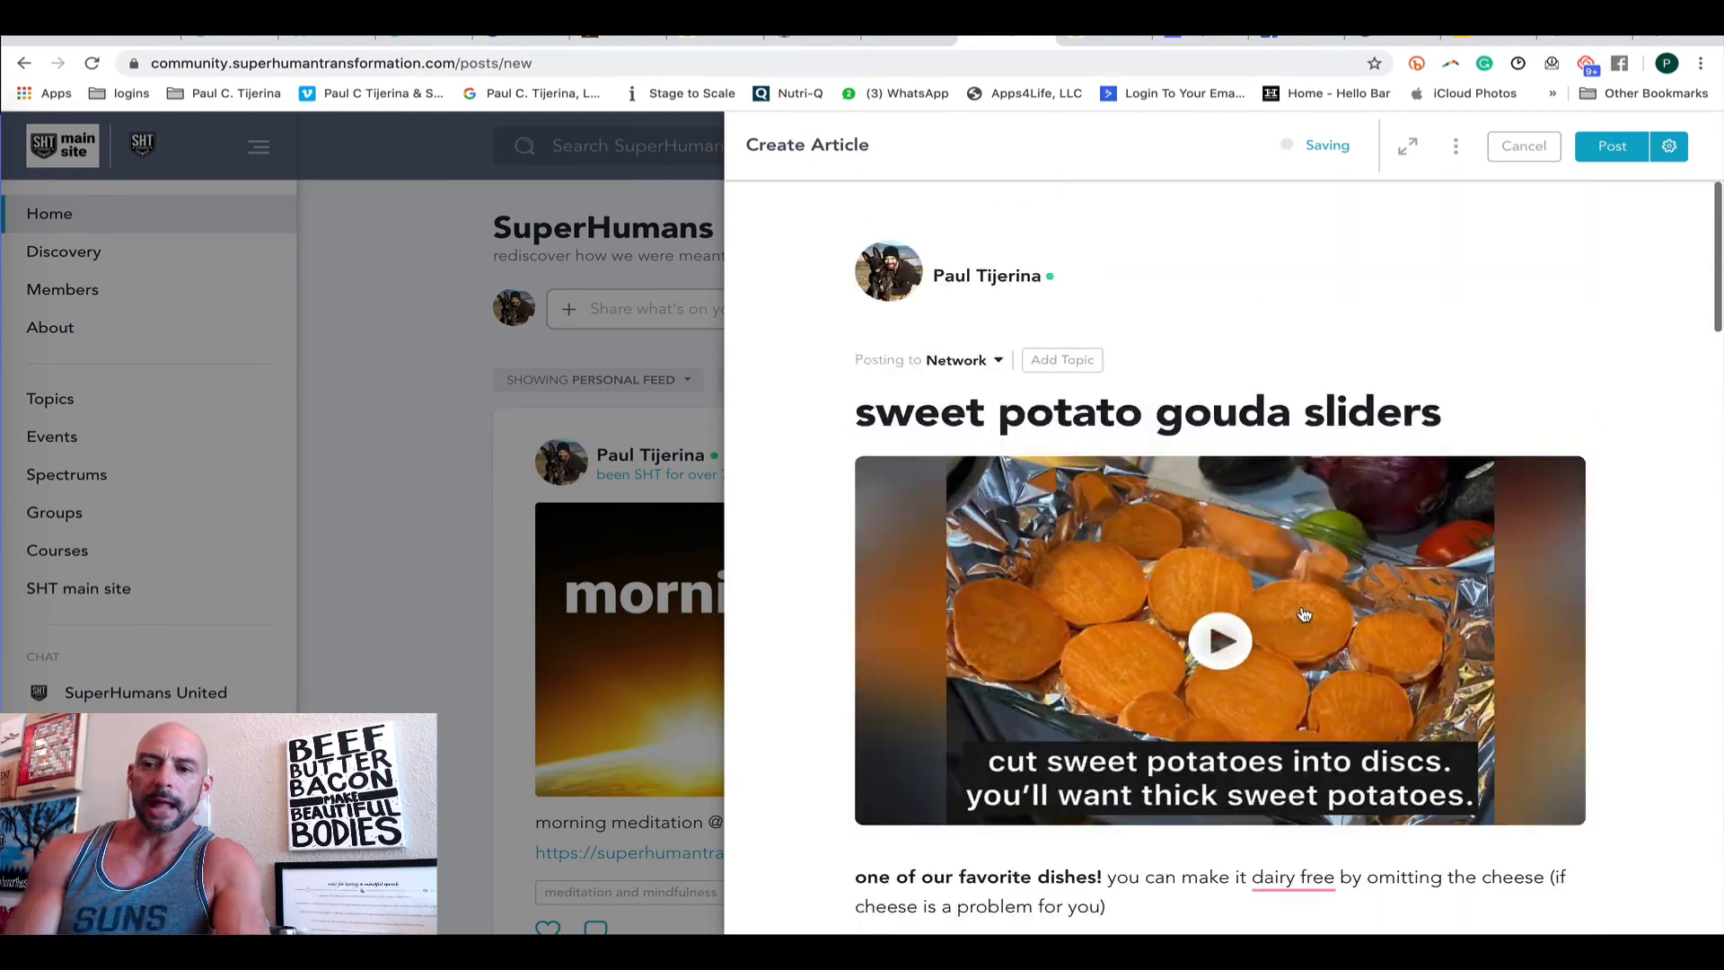
{"action": "scroll", "coordinate": [1302, 607], "scroll_direction": "down", "scroll_amount": 4}
{"action": "scroll", "coordinate": [1302, 607], "scroll_direction": "down", "scroll_amount": 3}
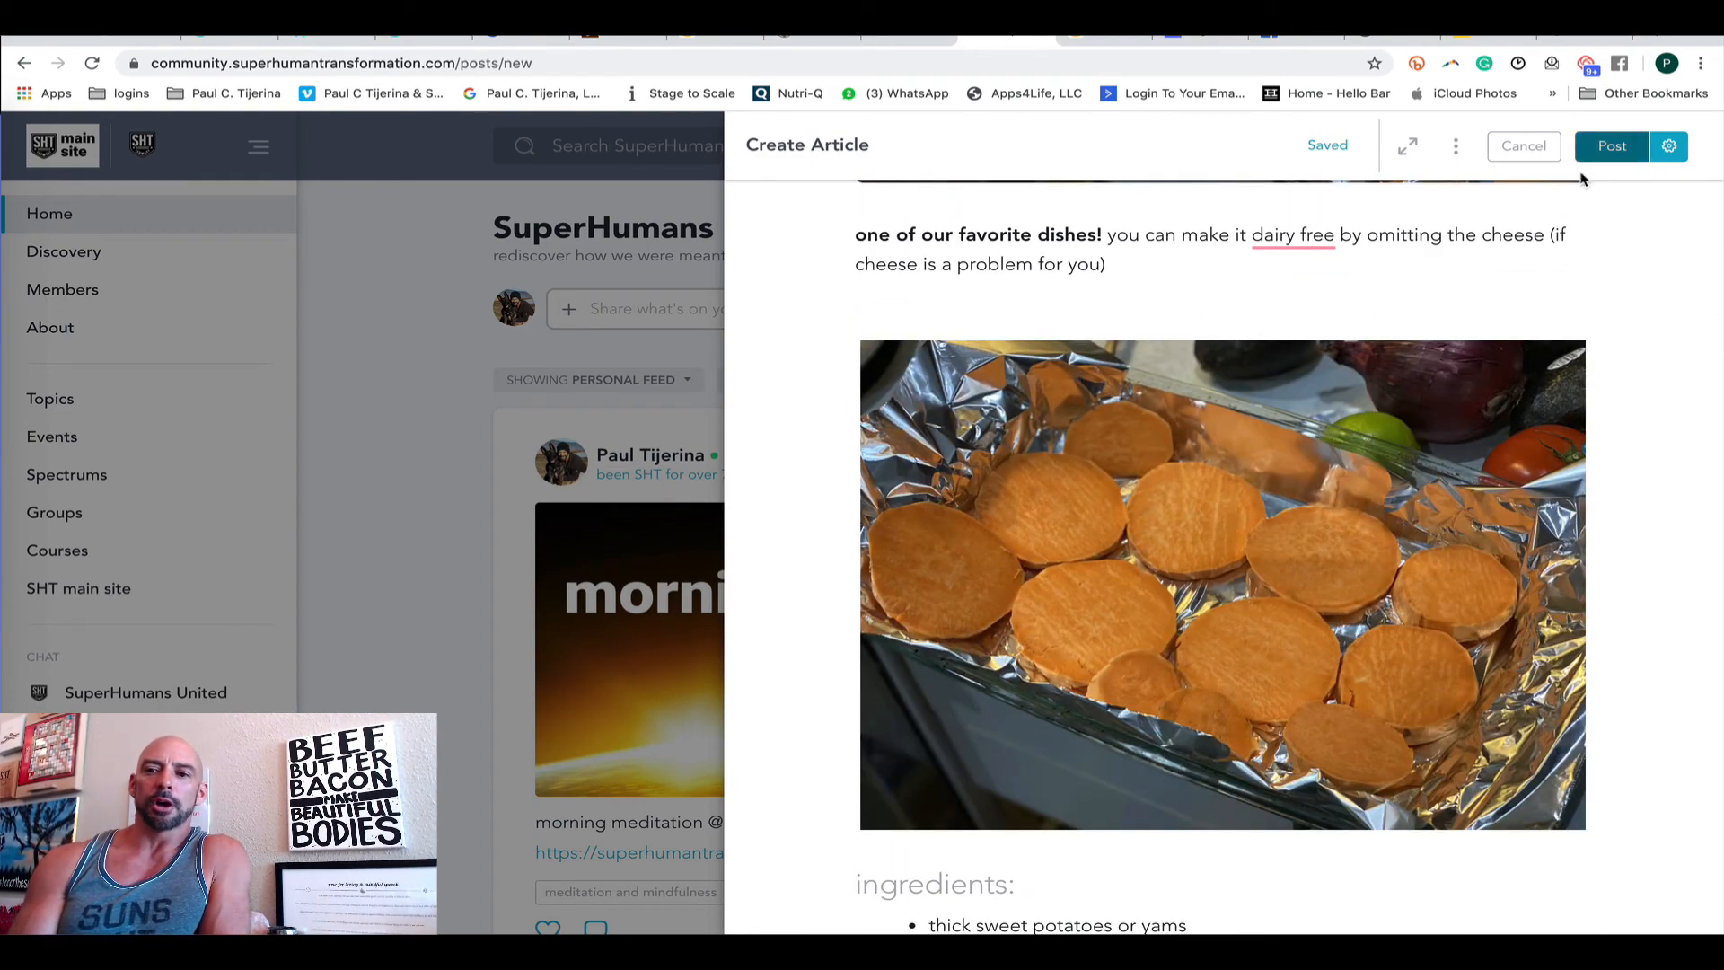
{"action": "scroll", "coordinate": [1584, 266], "scroll_direction": "up", "scroll_amount": 7}
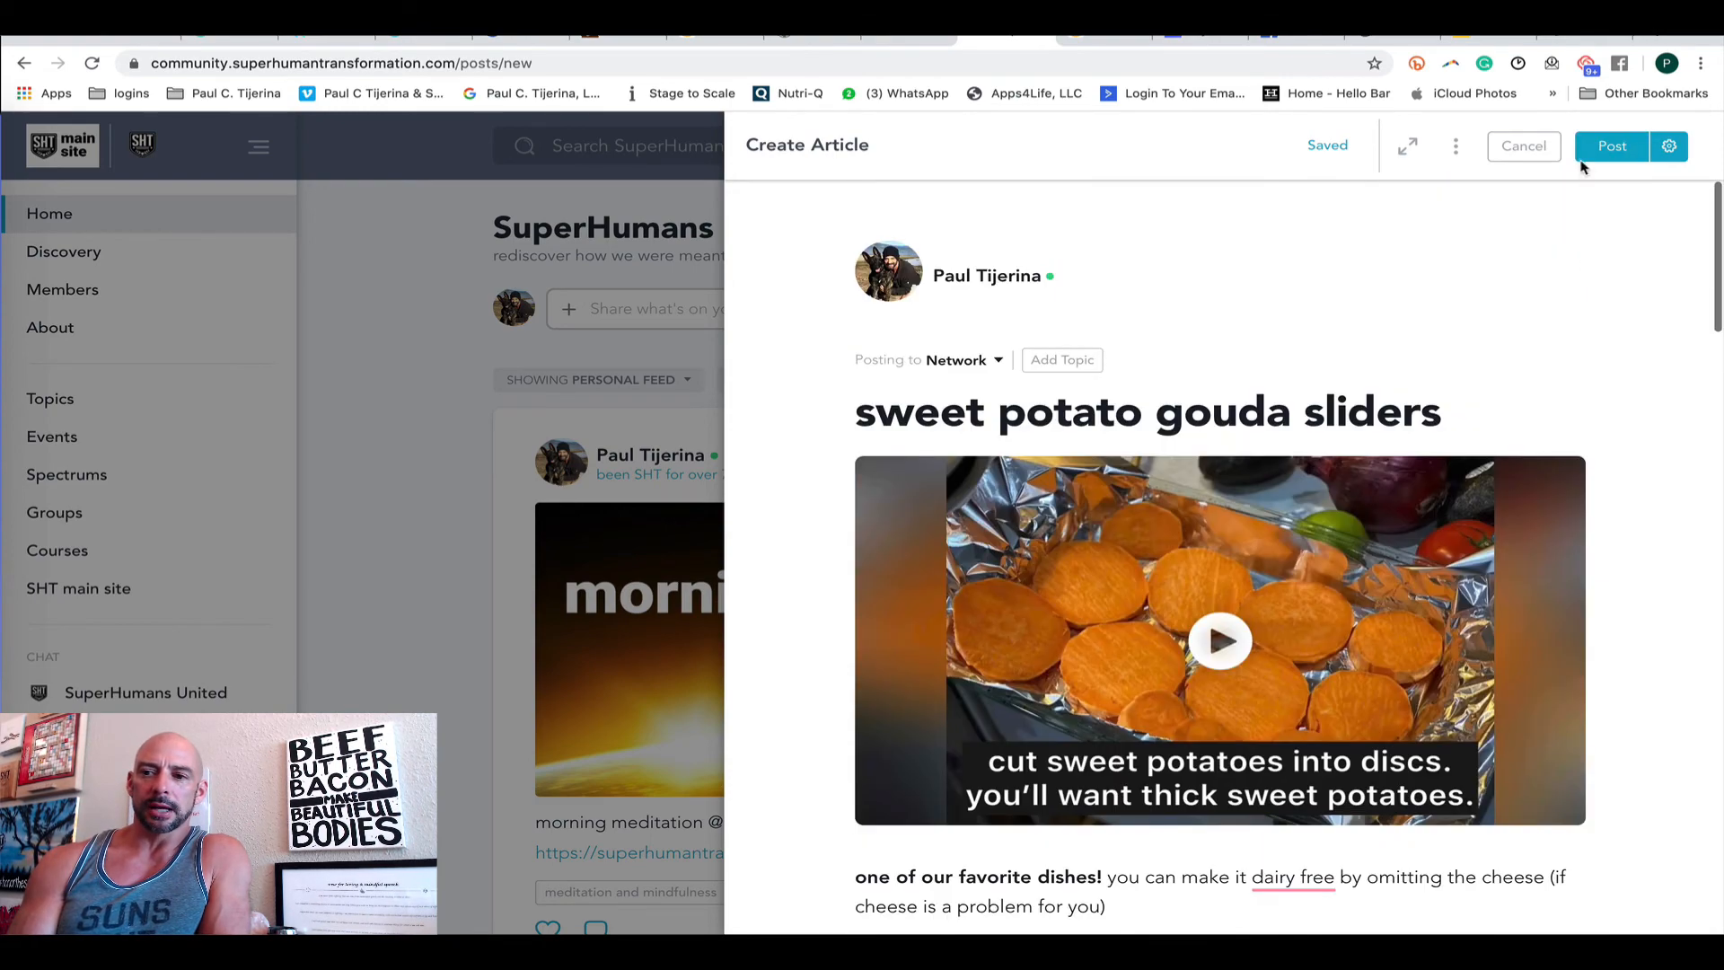
{"action": "left_click", "coordinate": [1610, 147]}
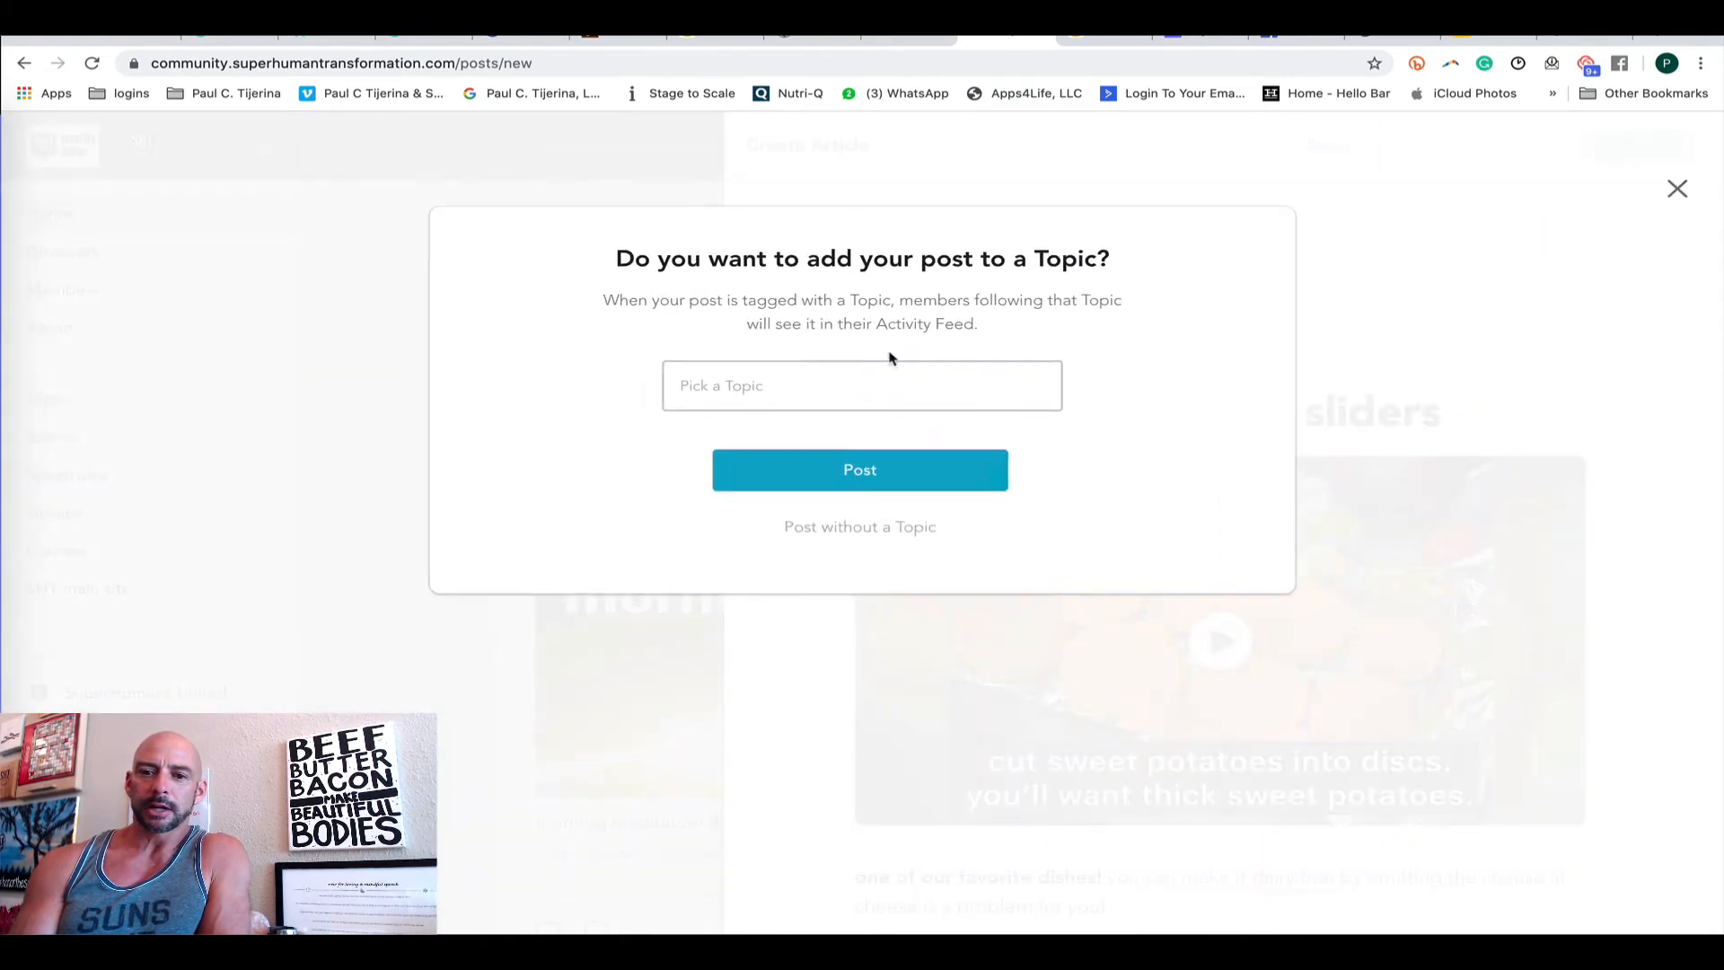
{"action": "left_click", "coordinate": [821, 382]}
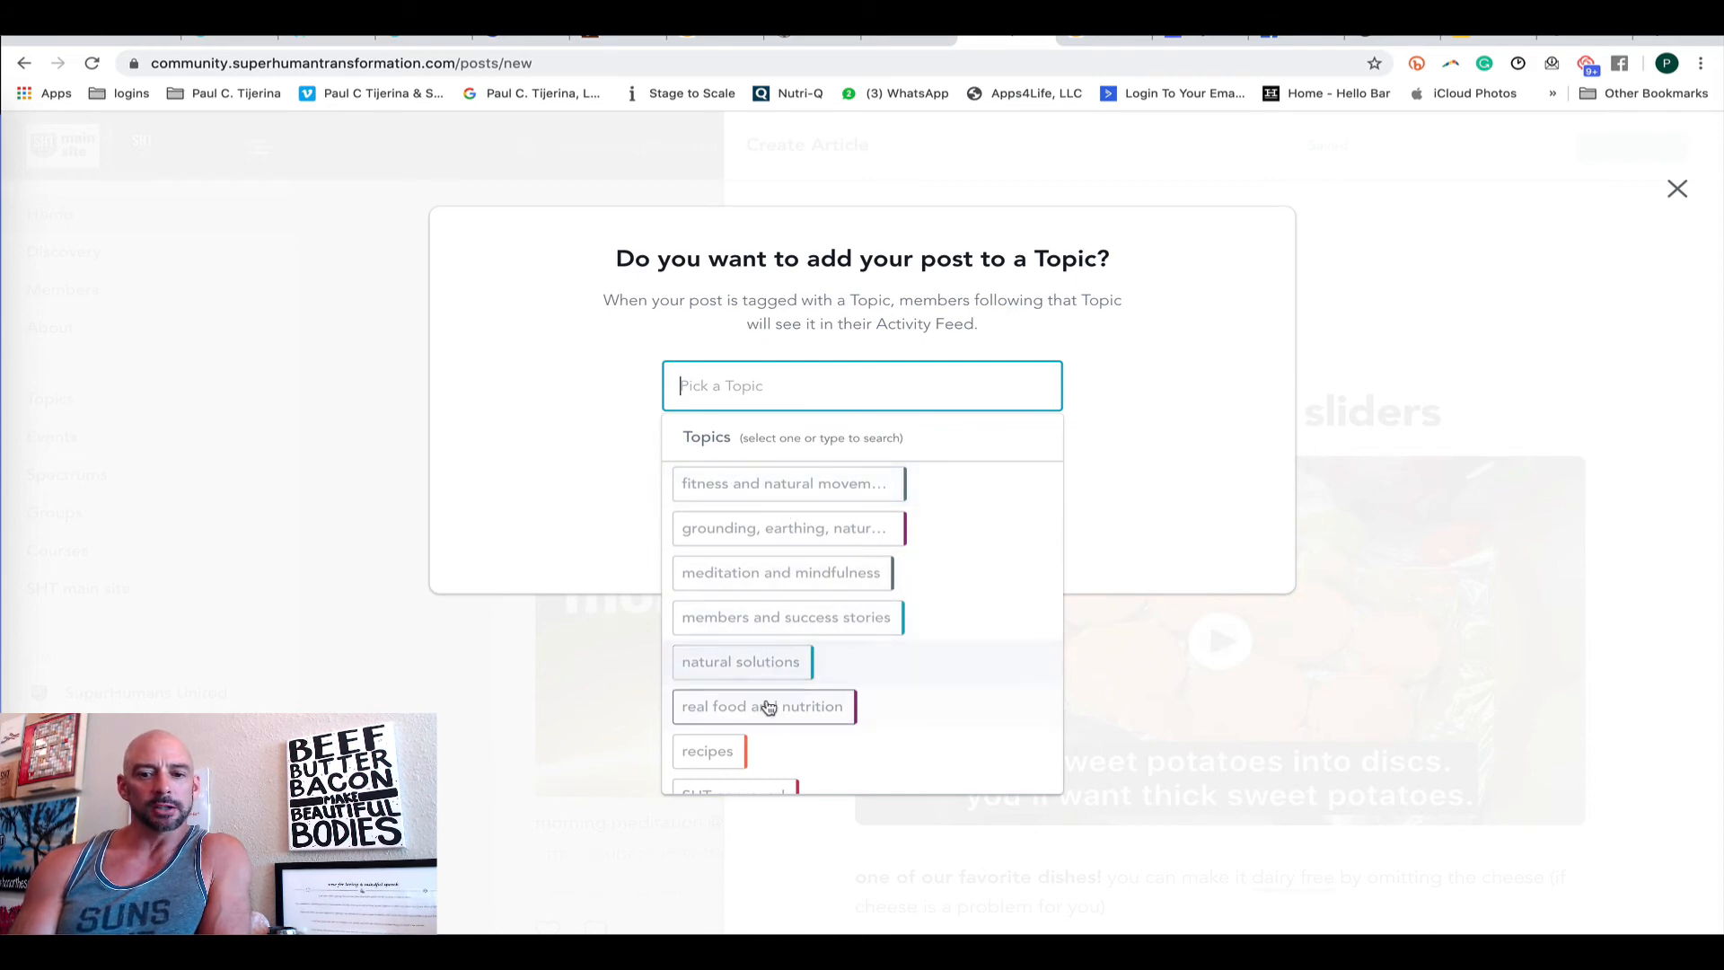
{"action": "scroll", "coordinate": [768, 714], "scroll_direction": "down", "scroll_amount": 1}
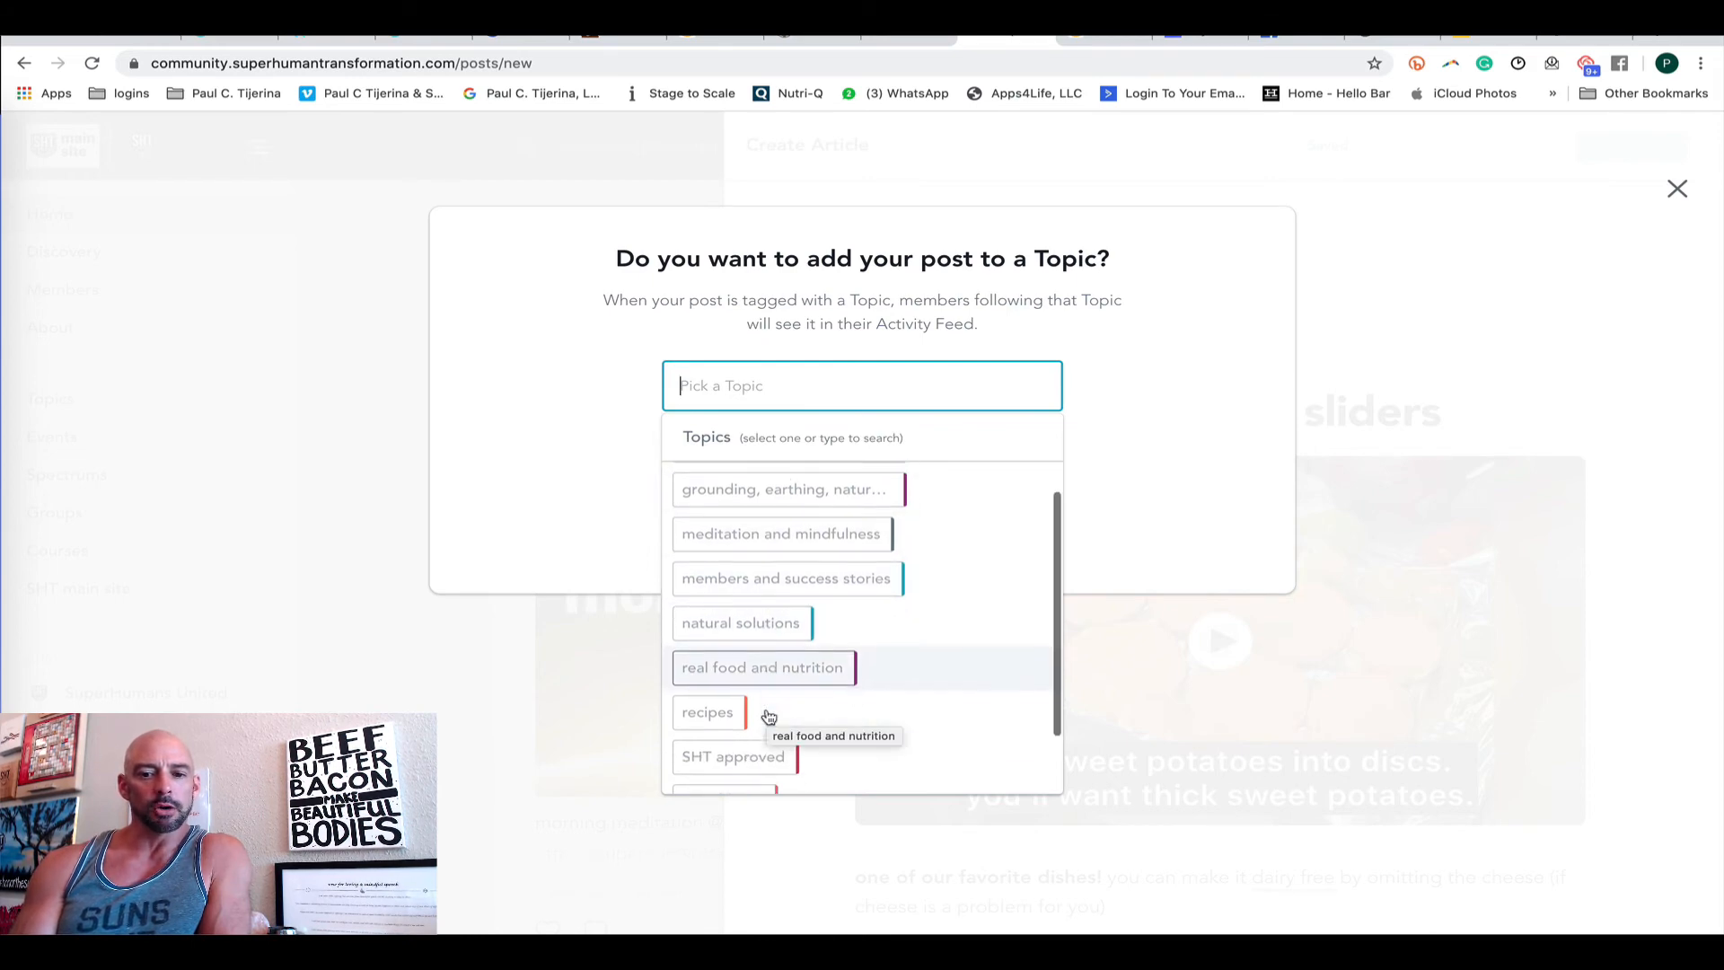
{"action": "left_click", "coordinate": [719, 714]}
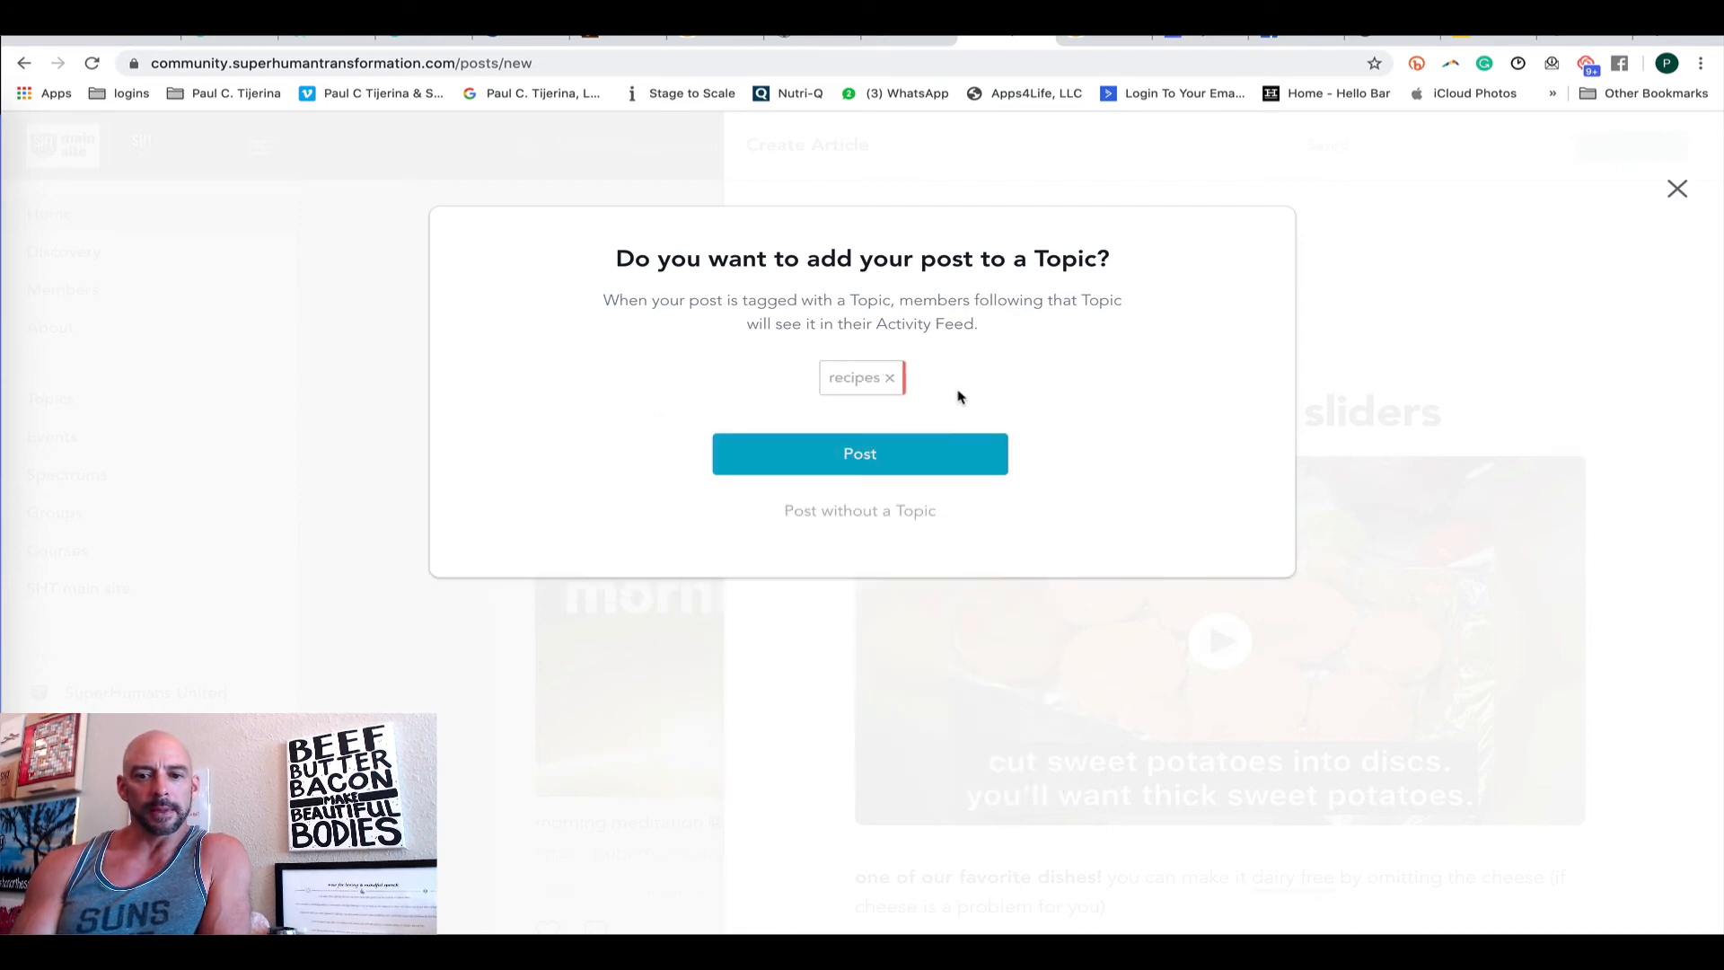
{"action": "left_click", "coordinate": [931, 465]}
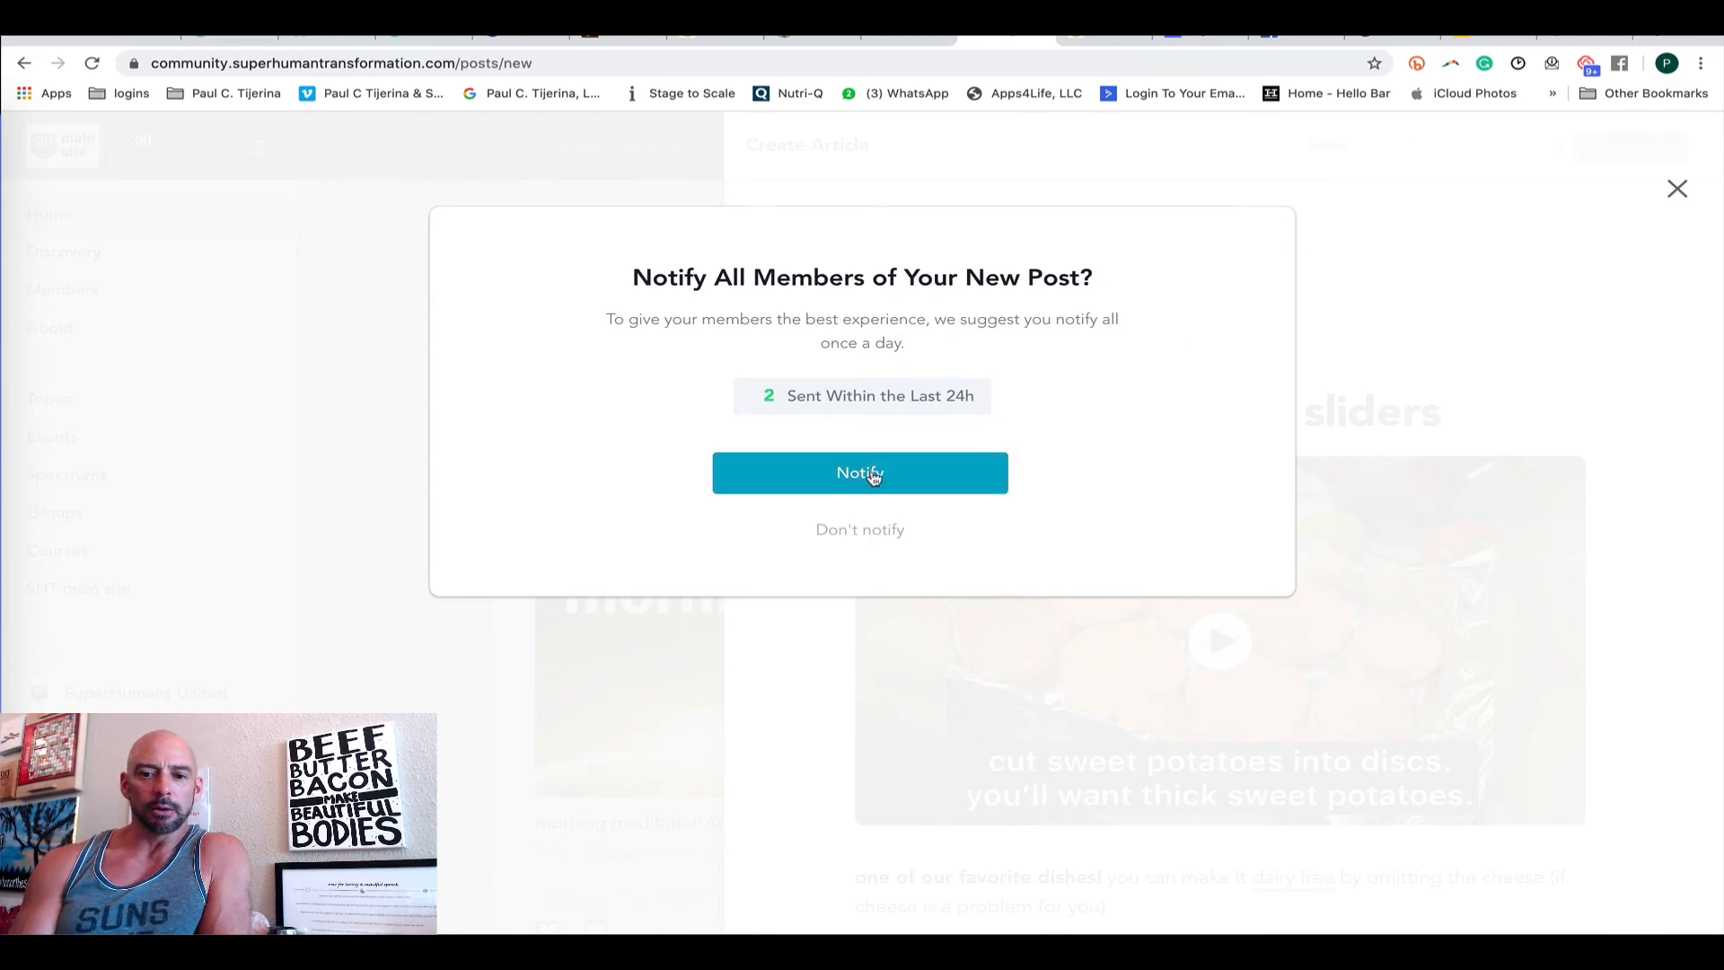
{"action": "left_click", "coordinate": [875, 532]}
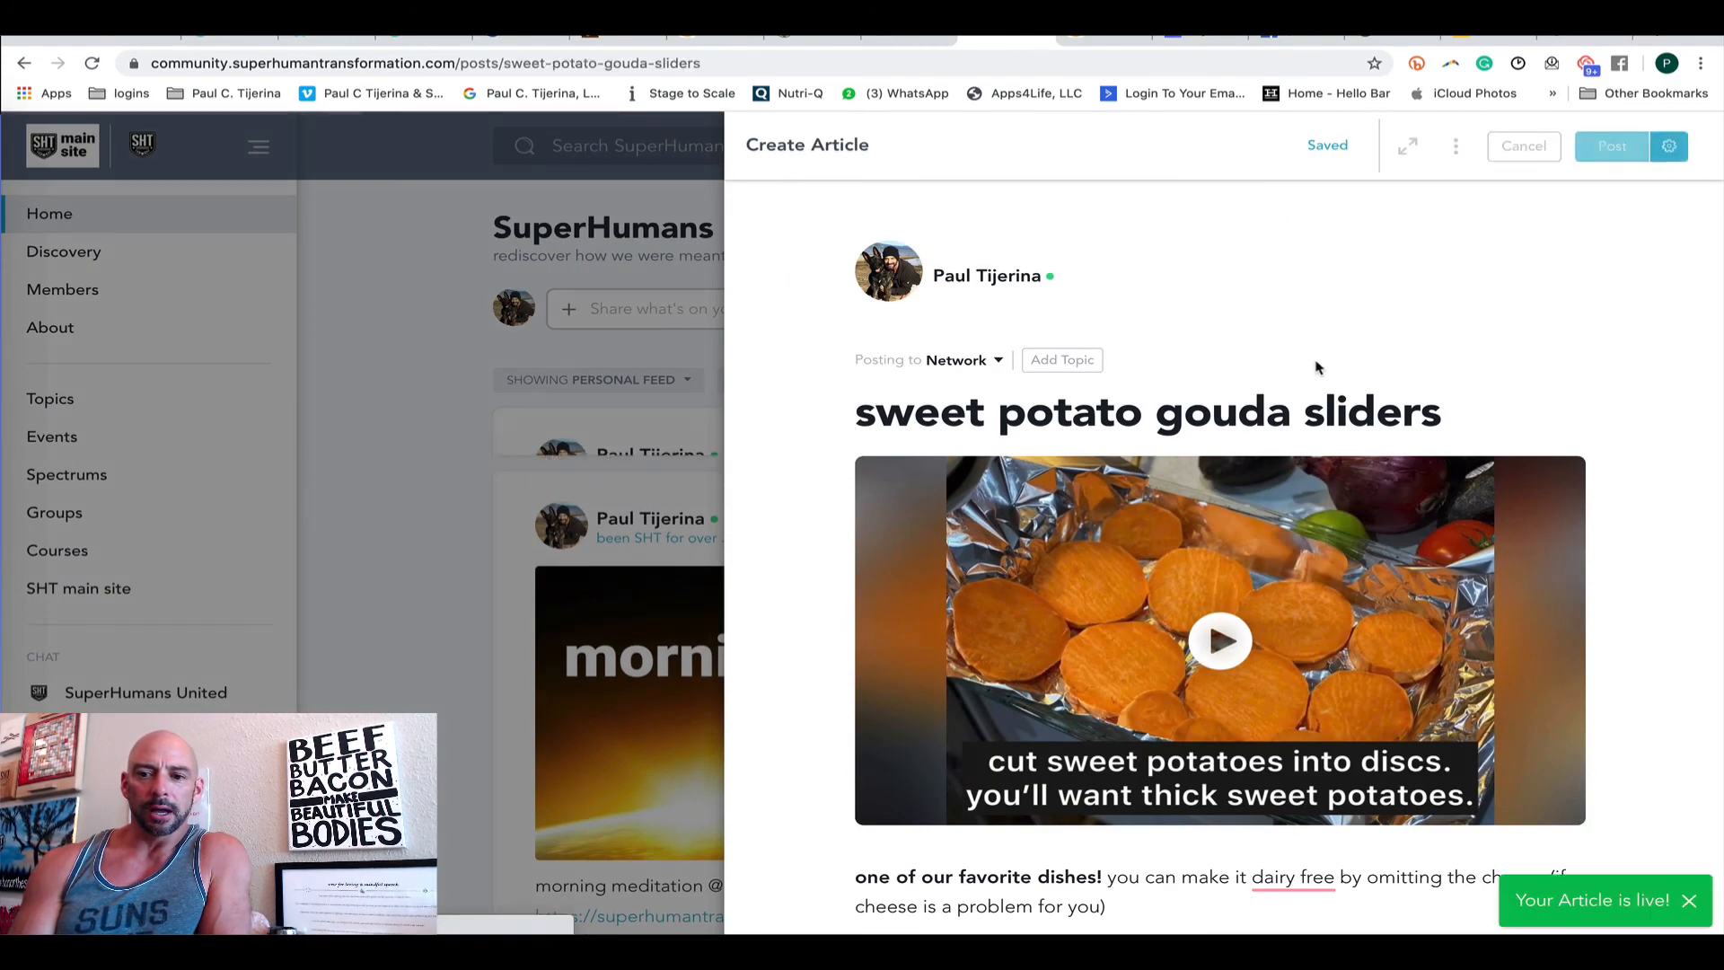
Step: Close the published article and look over its entry in the personal feed
{"action": "left_click", "coordinate": [1661, 145]}
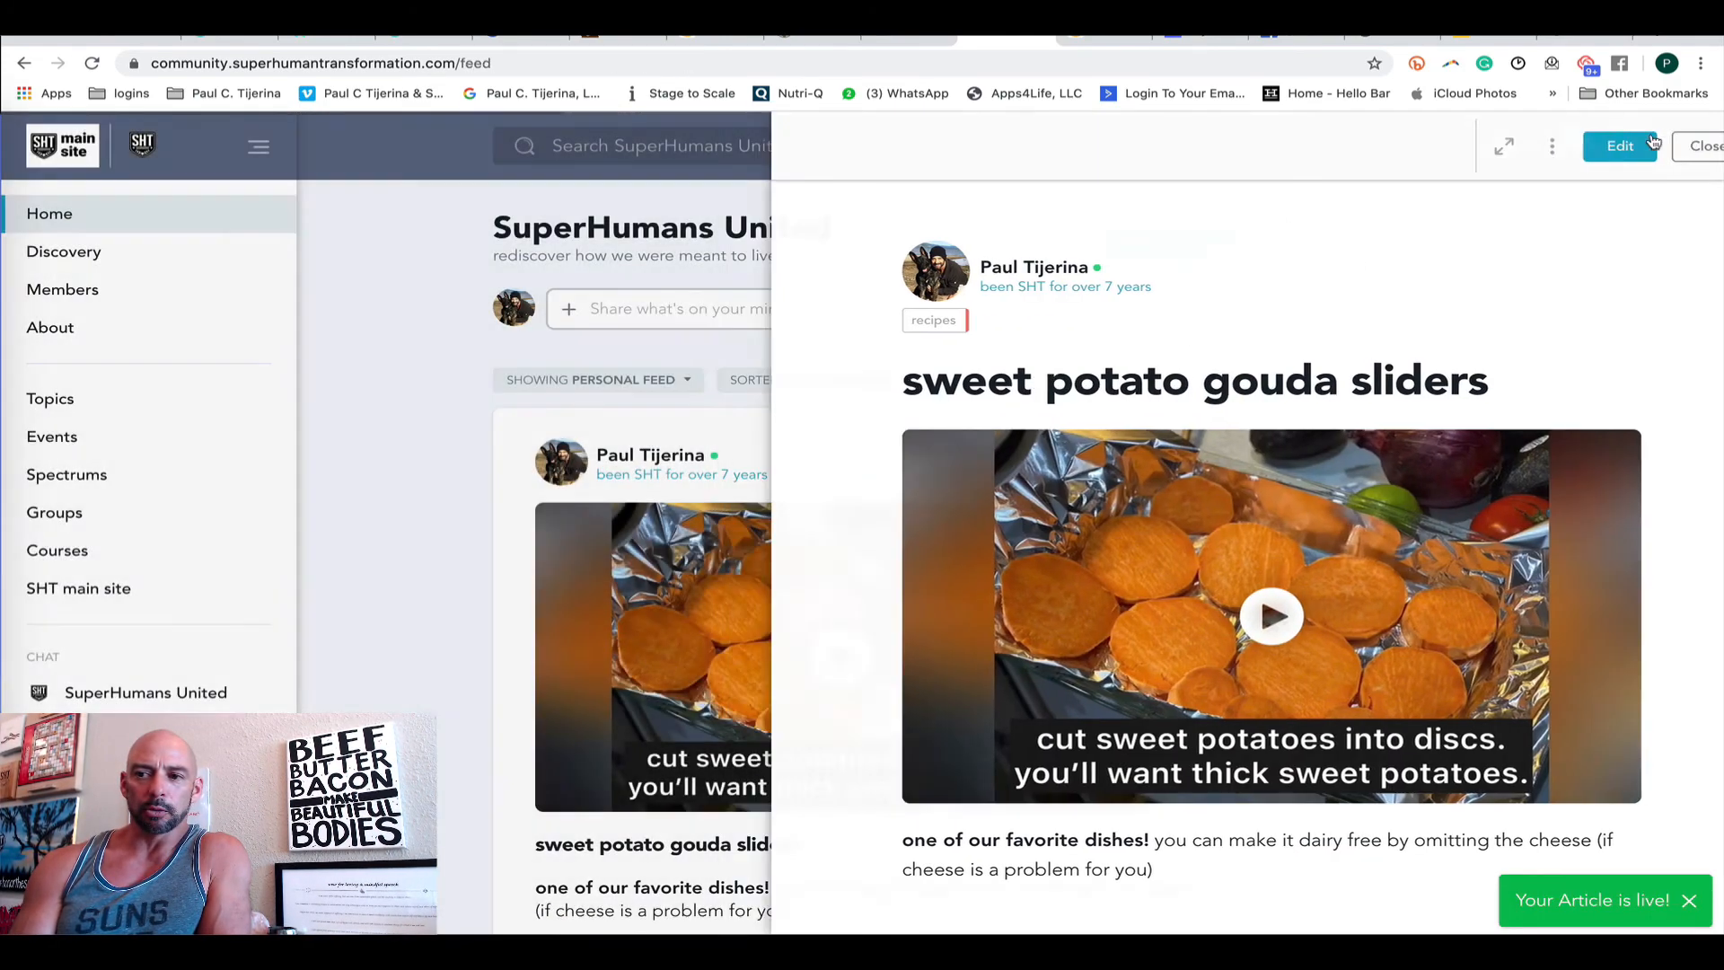
{"action": "scroll", "coordinate": [1139, 352], "scroll_direction": "down", "scroll_amount": 1}
{"action": "scroll", "coordinate": [1139, 353], "scroll_direction": "down", "scroll_amount": 4}
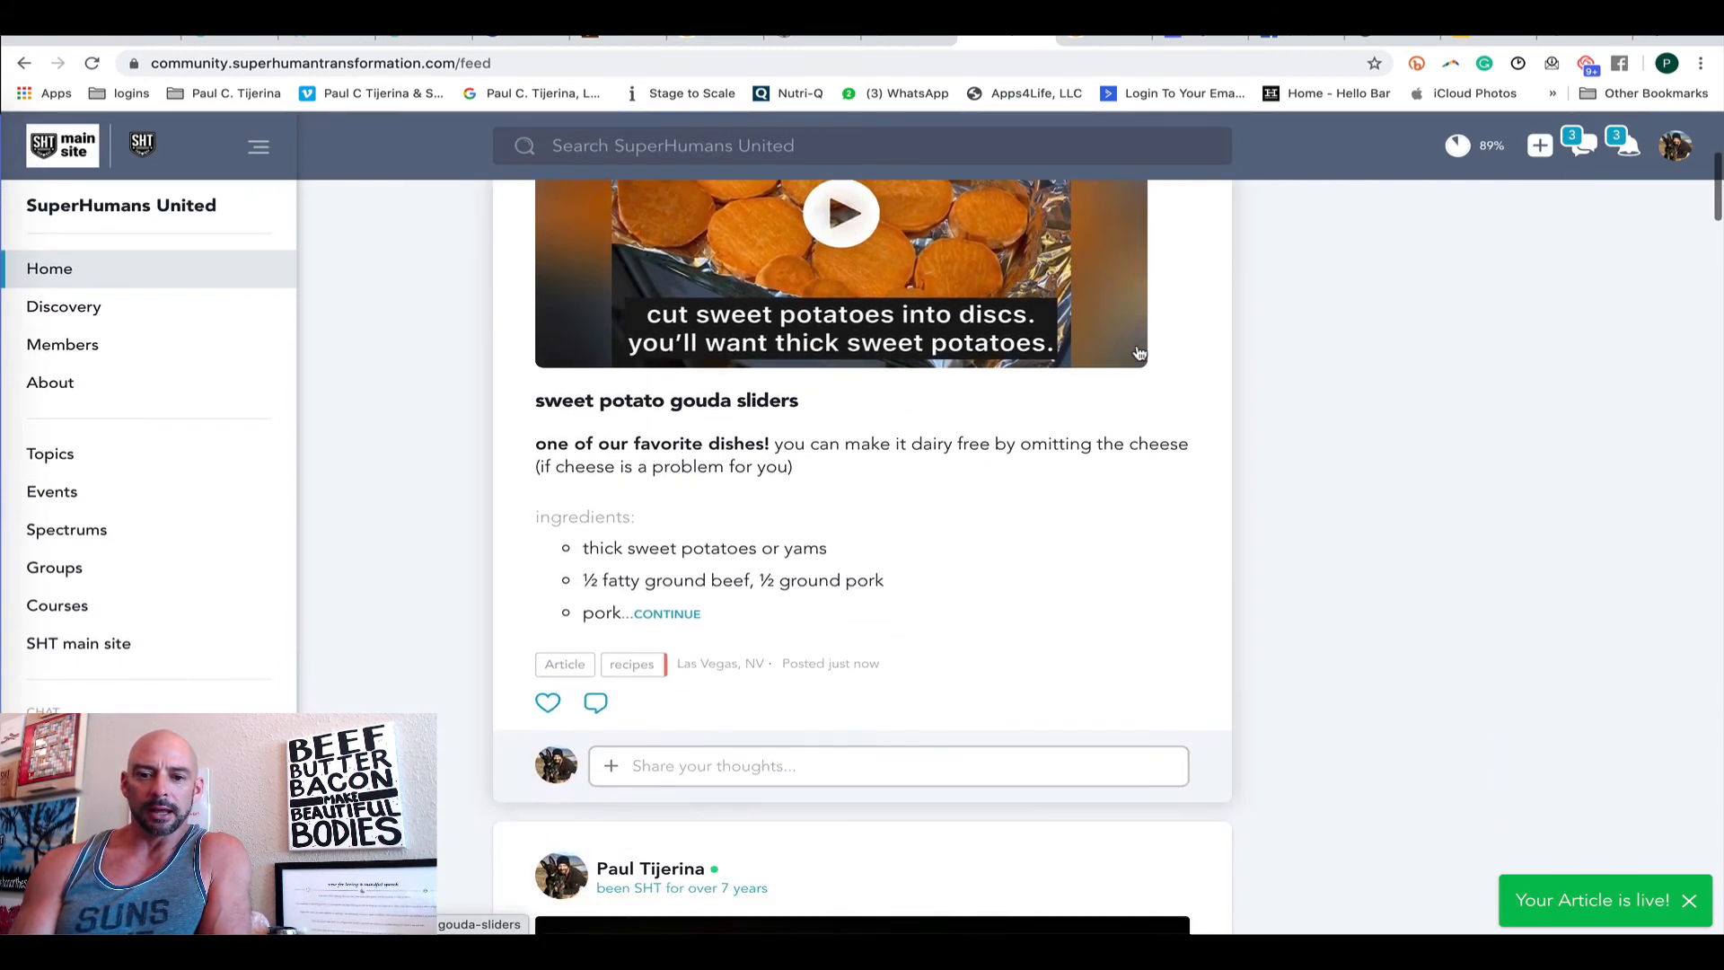
{"action": "scroll", "coordinate": [1138, 353], "scroll_direction": "up", "scroll_amount": 3}
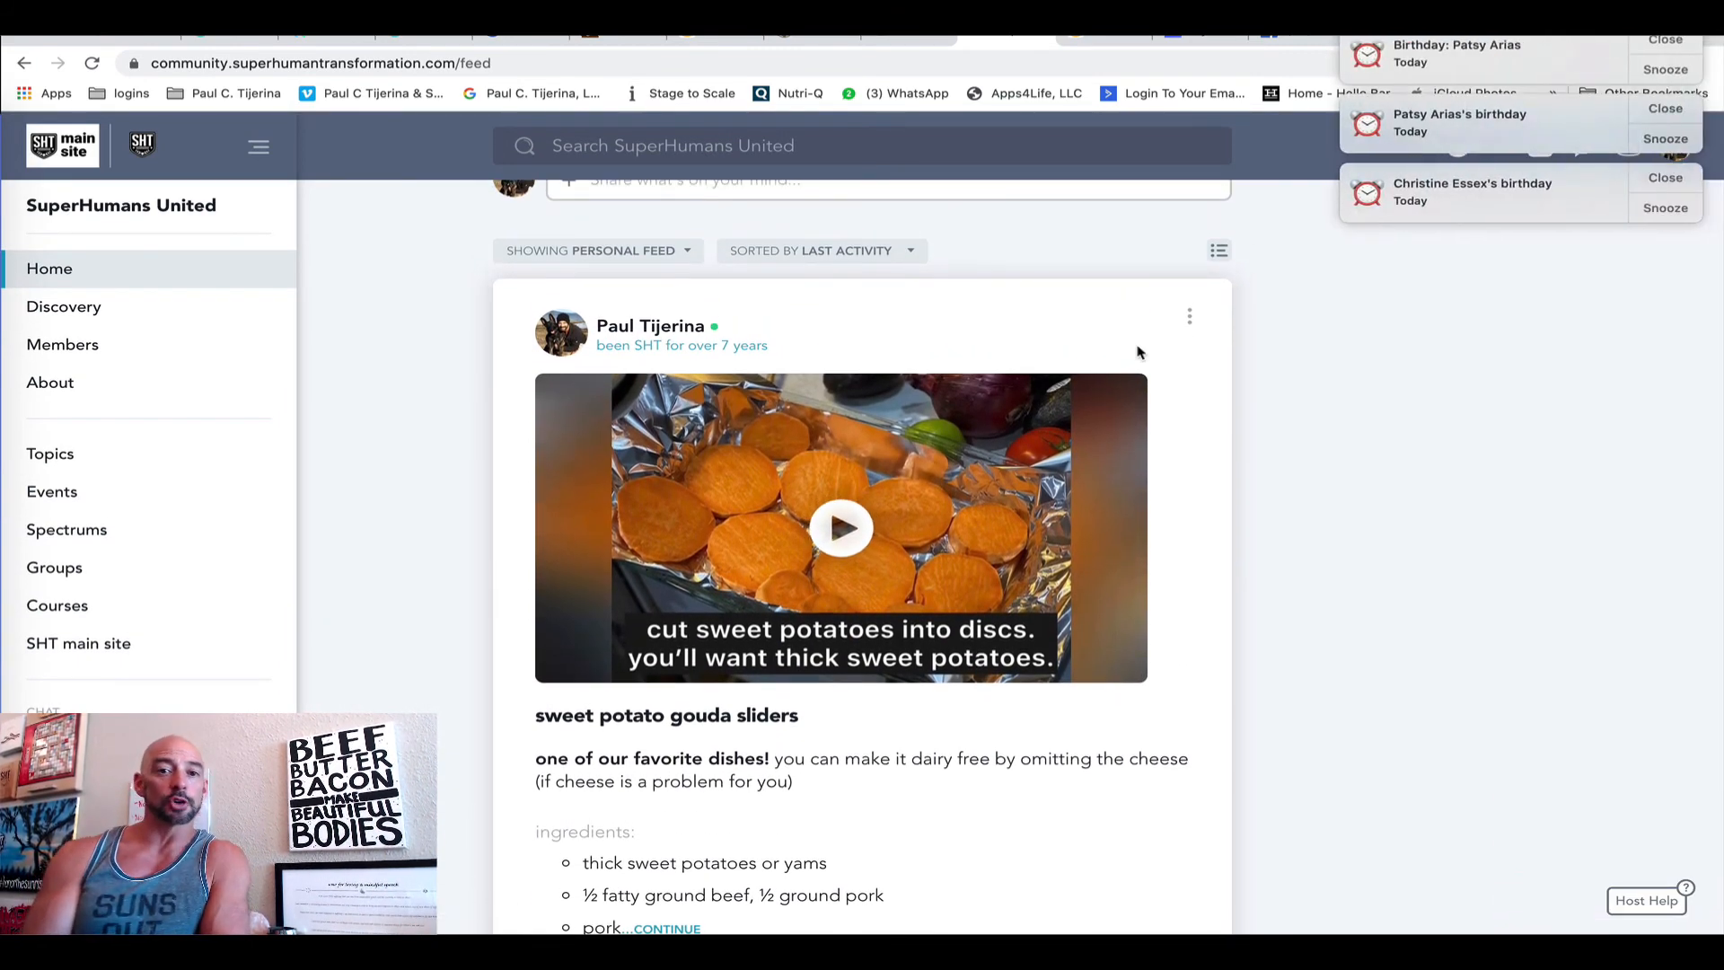